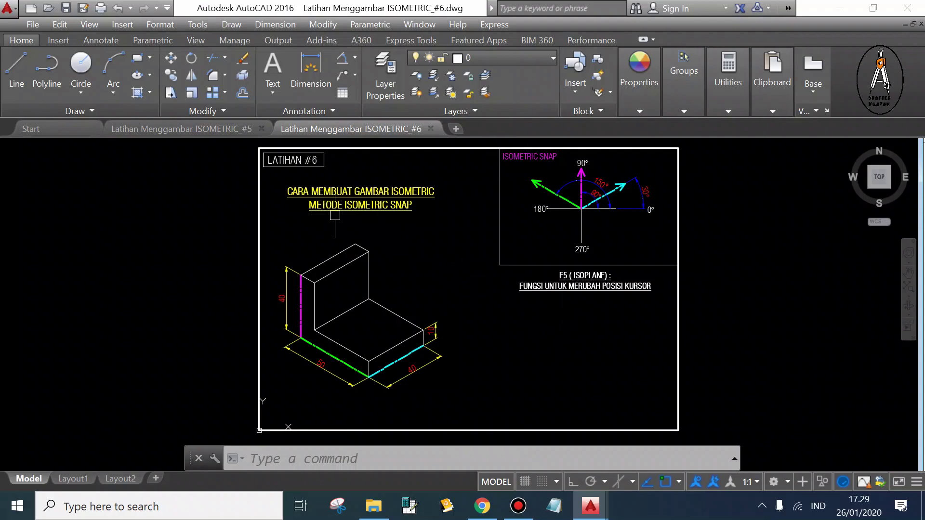
- Review the LATIHAN #5 rectangular-snap drawing, then return to LATIHAN #6
{"action": "scroll", "coordinate": [352, 180], "scroll_direction": "up", "scroll_amount": 2}
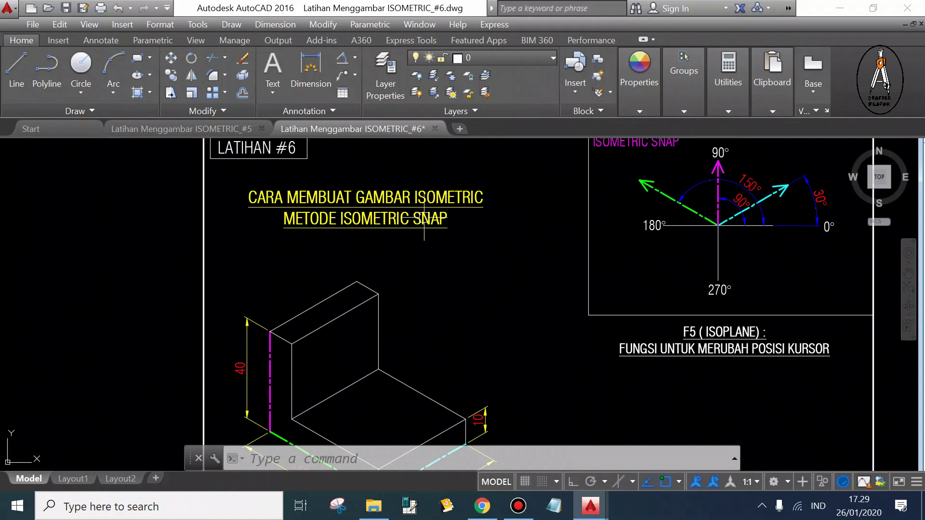
{"action": "scroll", "coordinate": [476, 207], "scroll_direction": "down", "scroll_amount": 2}
{"action": "middle_click_drag", "start_coordinate": [467, 215], "coordinate": [441, 222]}
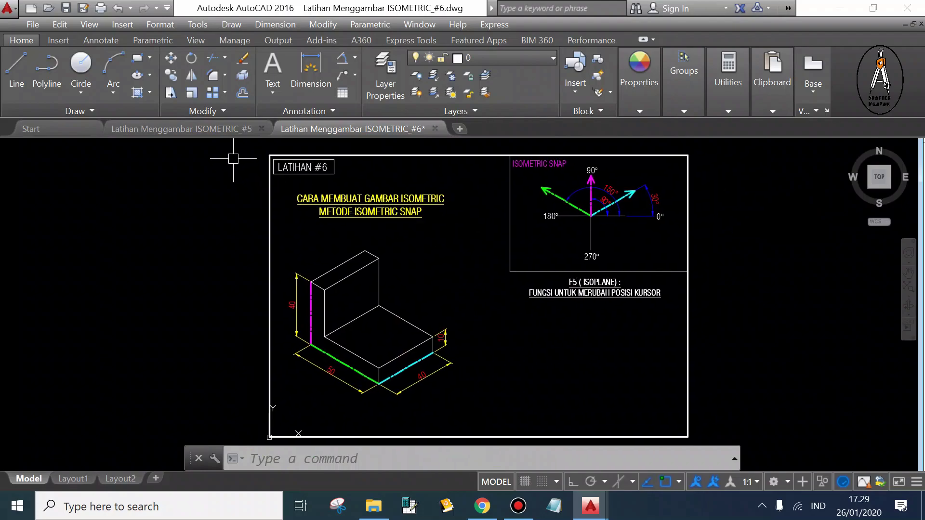
{"action": "left_click", "coordinate": [205, 135]}
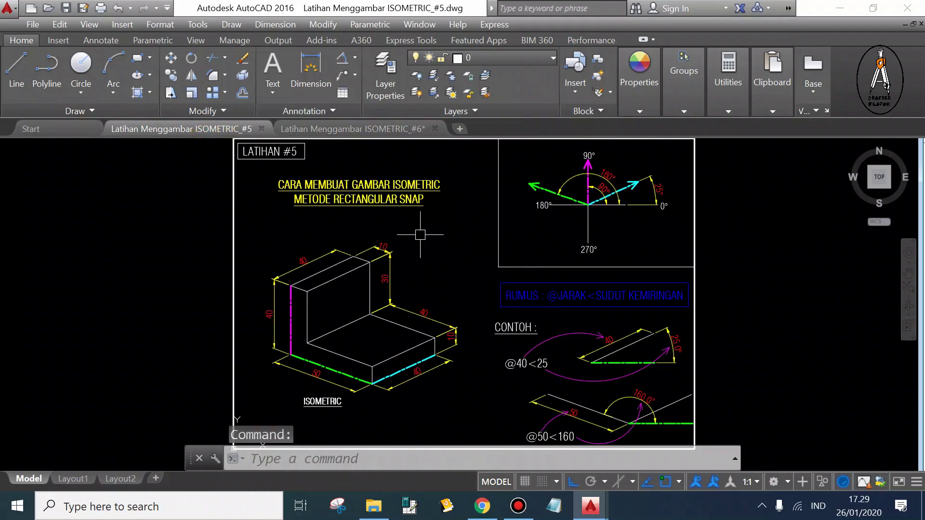
{"action": "scroll", "coordinate": [306, 175], "scroll_direction": "up", "scroll_amount": 2}
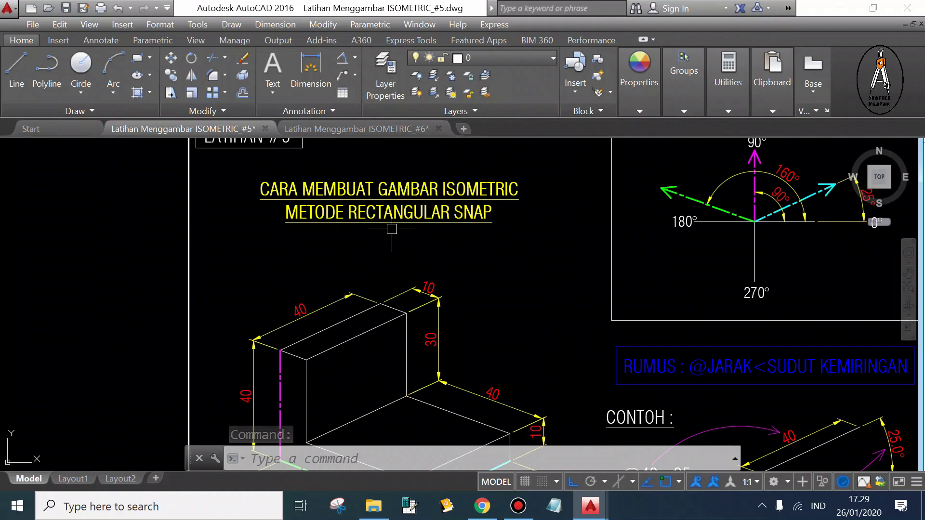
{"action": "scroll", "coordinate": [423, 237], "scroll_direction": "down", "scroll_amount": 2}
{"action": "scroll", "coordinate": [423, 216], "scroll_direction": "up", "scroll_amount": 3}
{"action": "scroll", "coordinate": [470, 269], "scroll_direction": "down", "scroll_amount": 3}
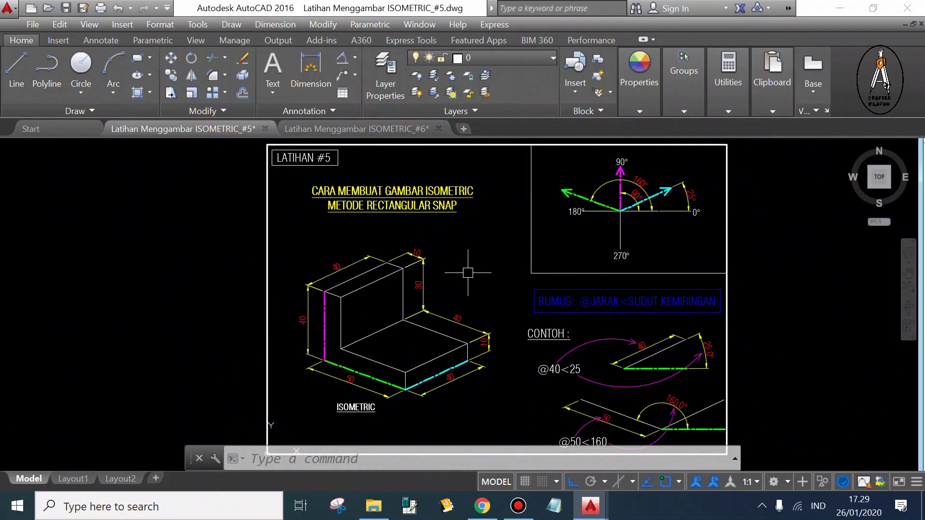
{"action": "mouse_move", "coordinate": [471, 268]}
{"action": "middle_mouse_down"}
{"action": "mouse_move", "coordinate": [401, 273]}
{"action": "mouse_move", "coordinate": [410, 263]}
{"action": "middle_mouse_up"}
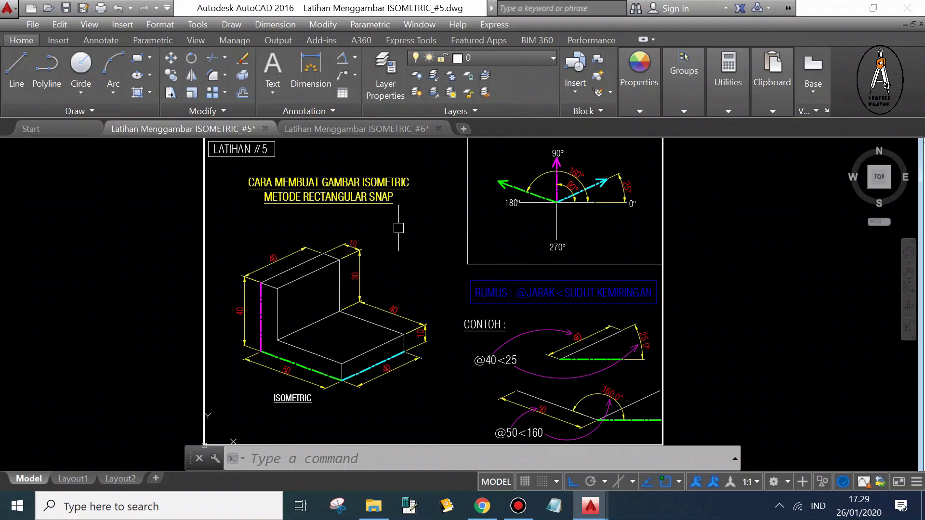
{"action": "scroll", "coordinate": [367, 174], "scroll_direction": "up", "scroll_amount": 2}
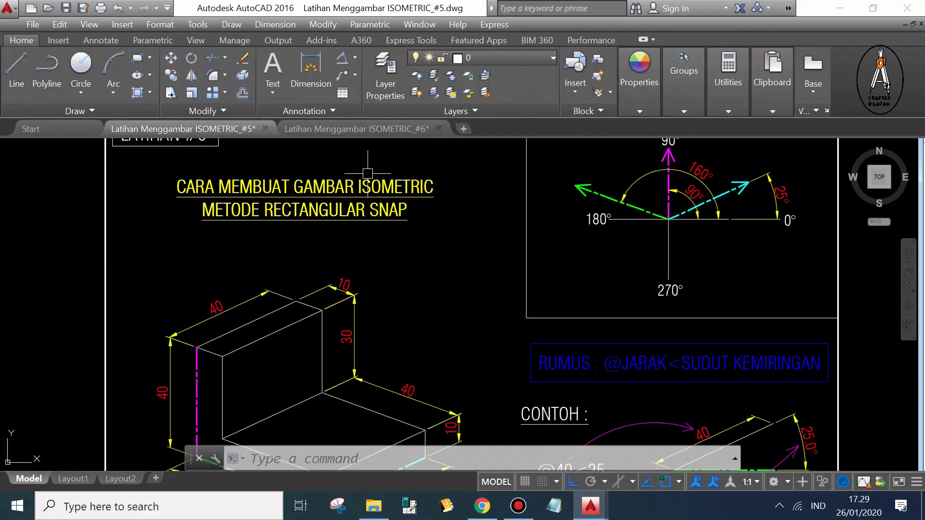
{"action": "scroll", "coordinate": [362, 198], "scroll_direction": "down", "scroll_amount": 2}
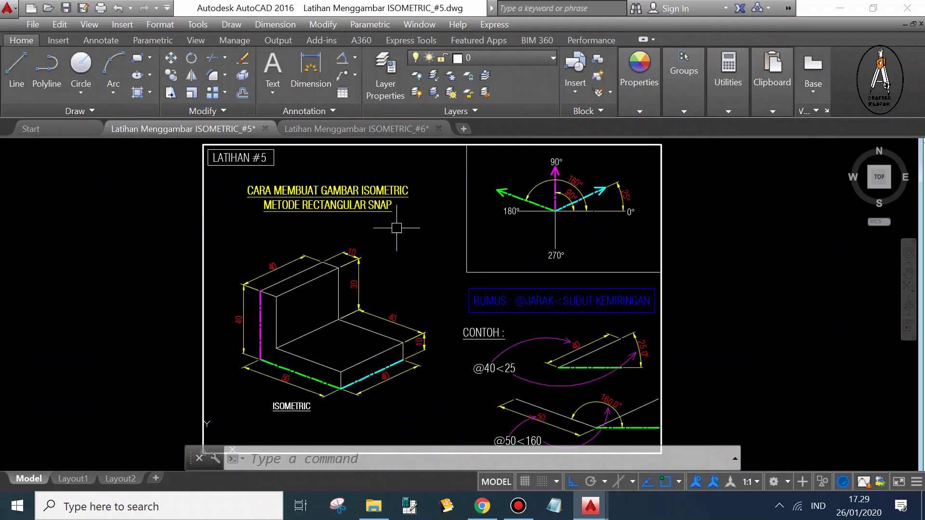
{"action": "scroll", "coordinate": [428, 219], "scroll_direction": "down", "scroll_amount": 2}
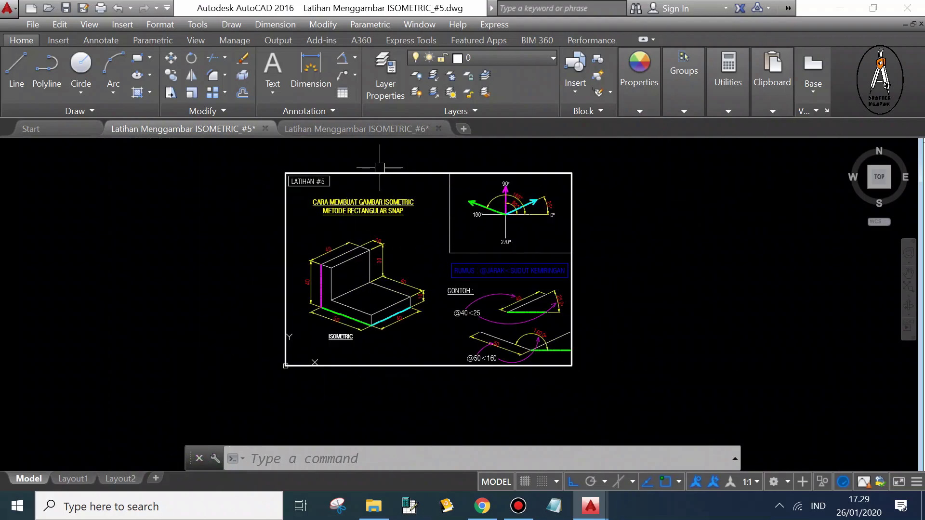
{"action": "scroll", "coordinate": [283, 174], "scroll_direction": "up", "scroll_amount": 4}
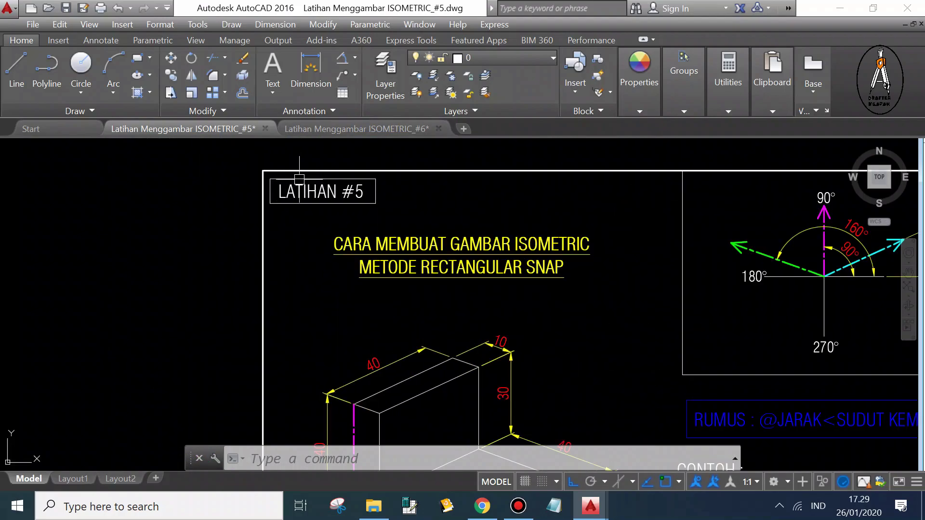
{"action": "scroll", "coordinate": [350, 187], "scroll_direction": "down", "scroll_amount": 2}
{"action": "middle_click_drag", "start_coordinate": [405, 229], "coordinate": [355, 207]}
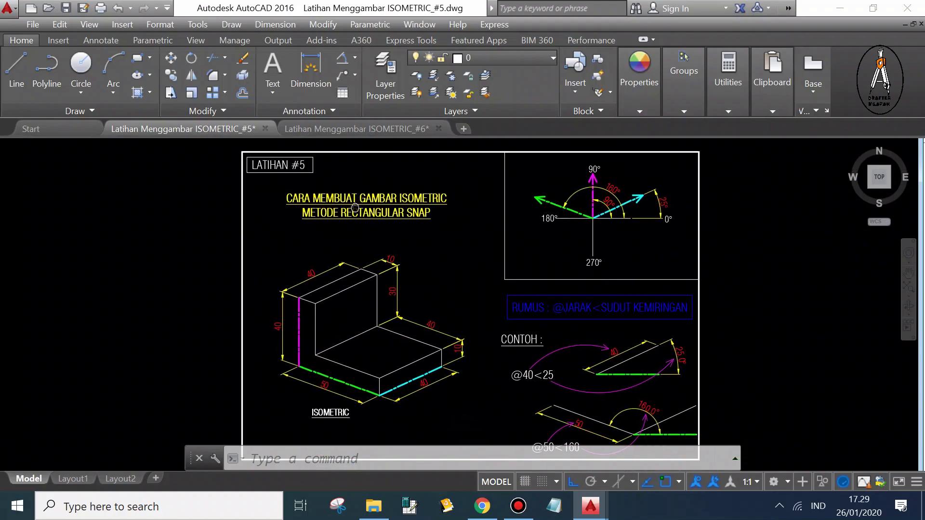
{"action": "left_click", "coordinate": [390, 129]}
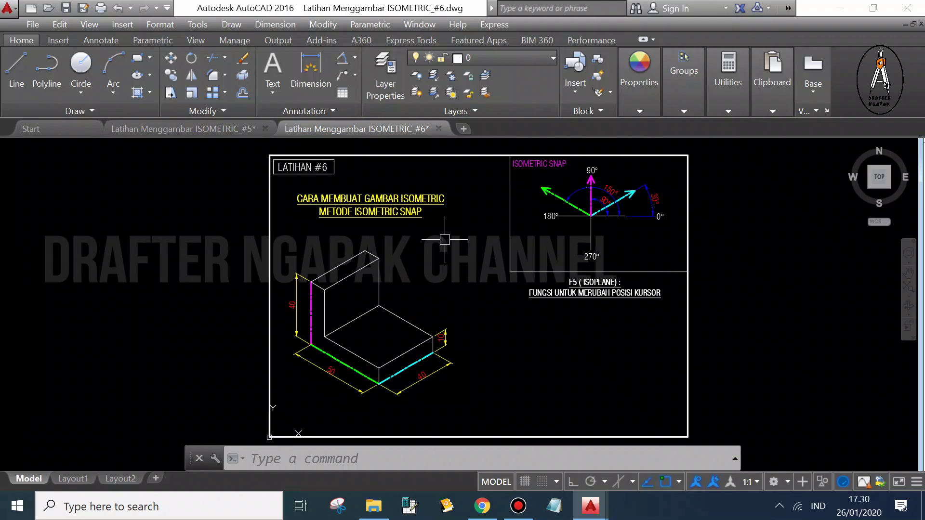
- Frame the L-block and the METODE ISOMETRIC SNAP title in the LATIHAN #6 sheet
{"action": "scroll", "coordinate": [429, 290], "scroll_direction": "up", "scroll_amount": 2}
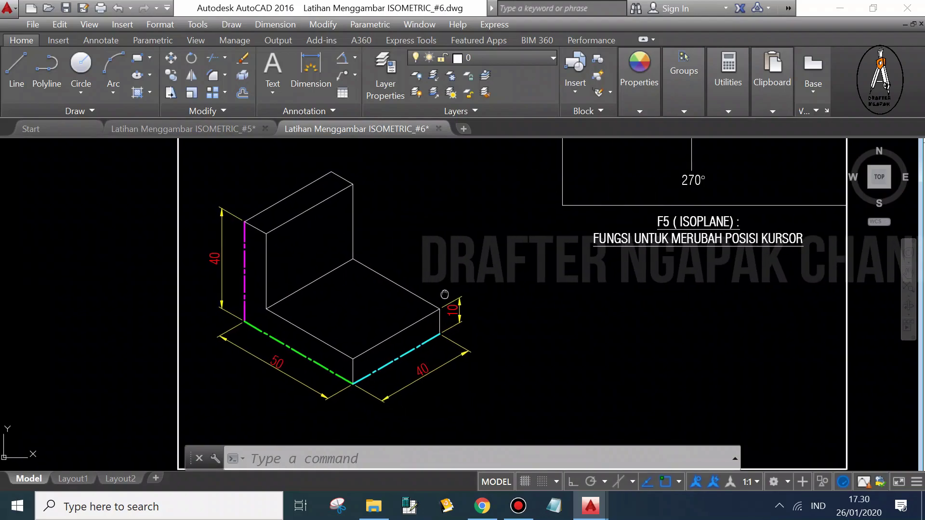
{"action": "mouse_move", "coordinate": [432, 295]}
{"action": "middle_mouse_down"}
{"action": "mouse_move", "coordinate": [412, 274]}
{"action": "mouse_move", "coordinate": [431, 281]}
{"action": "mouse_move", "coordinate": [413, 272]}
{"action": "middle_mouse_up"}
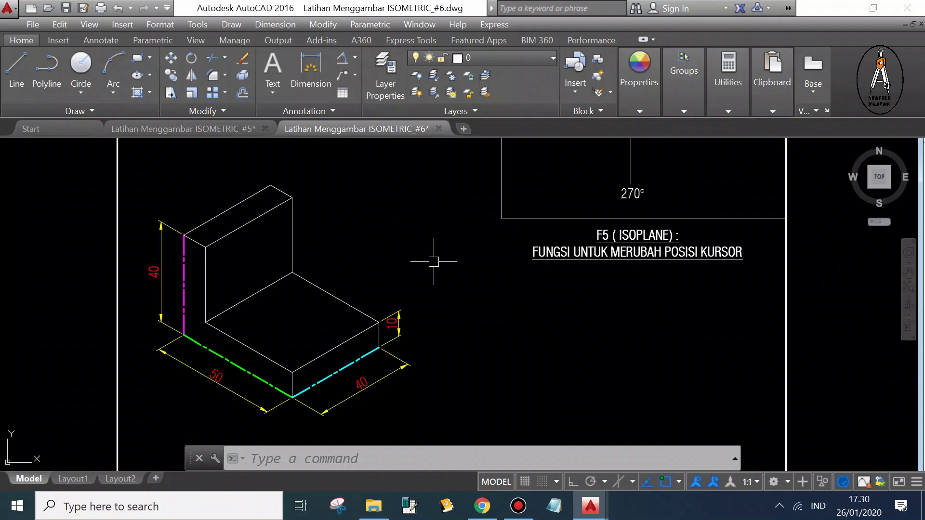
{"action": "scroll", "coordinate": [433, 261], "scroll_direction": "down", "scroll_amount": 1}
{"action": "scroll", "coordinate": [424, 237], "scroll_direction": "up", "scroll_amount": 1}
{"action": "scroll", "coordinate": [390, 234], "scroll_direction": "up", "scroll_amount": 1}
{"action": "scroll", "coordinate": [377, 185], "scroll_direction": "down", "scroll_amount": 1}
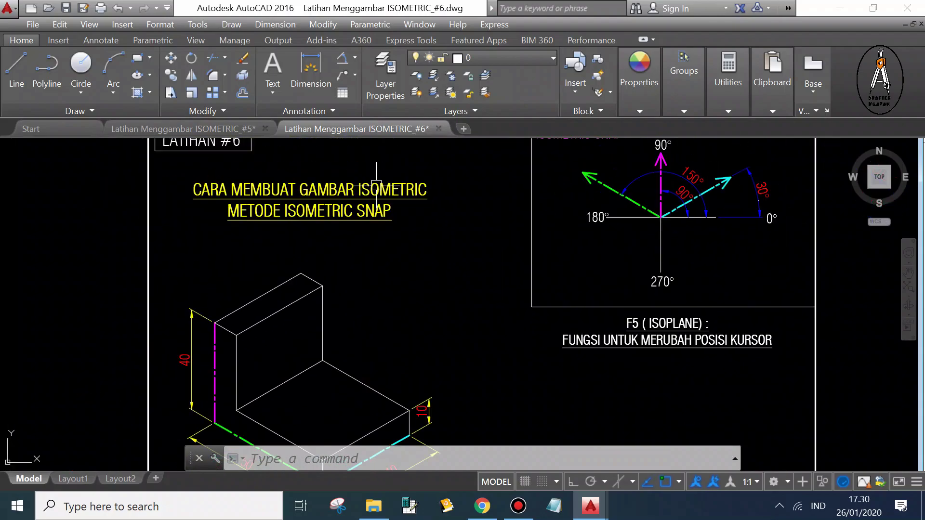
{"action": "scroll", "coordinate": [376, 185], "scroll_direction": "down", "scroll_amount": 1}
{"action": "scroll", "coordinate": [368, 314], "scroll_direction": "up", "scroll_amount": 1}
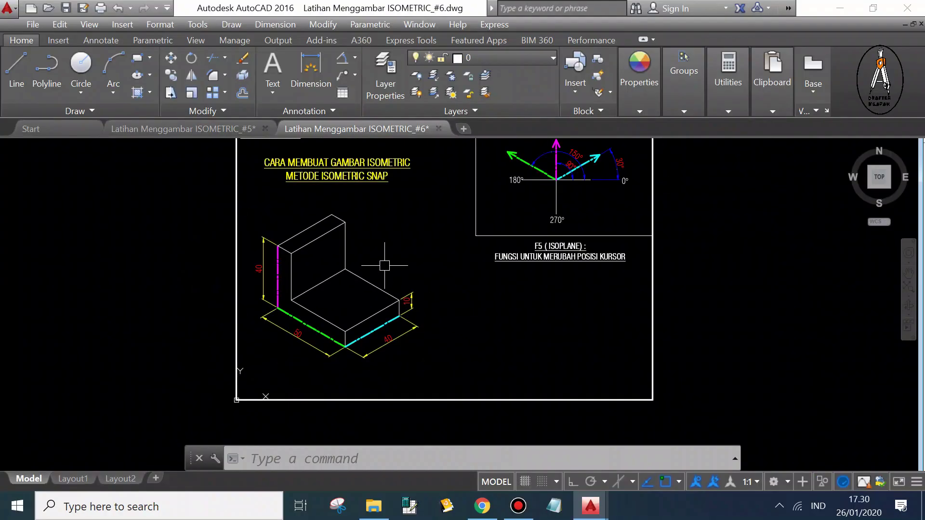
{"action": "scroll", "coordinate": [384, 265], "scroll_direction": "up", "scroll_amount": 2}
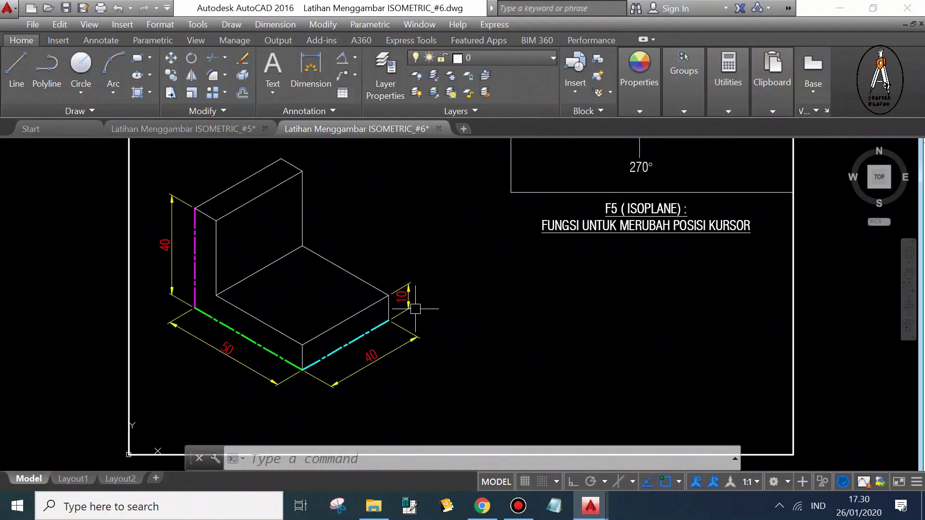
{"action": "middle_click_drag", "start_coordinate": [416, 310], "coordinate": [385, 292]}
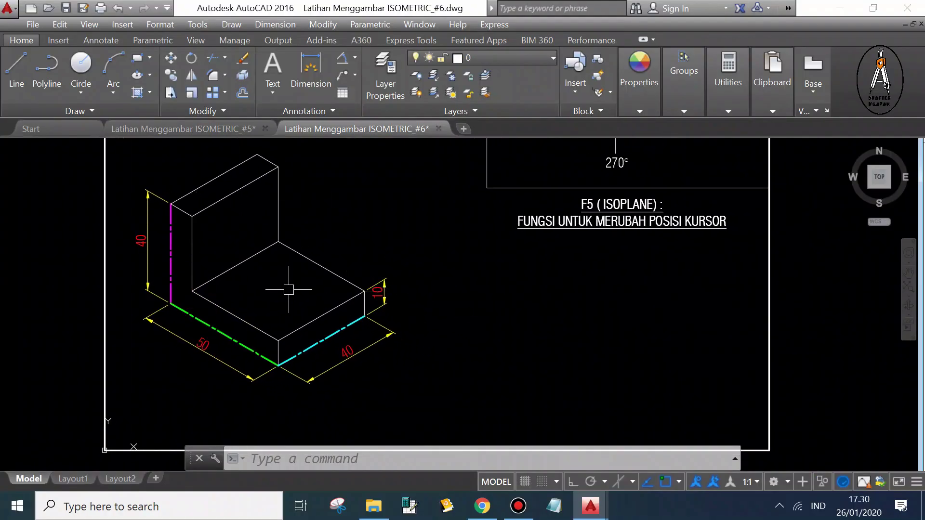
{"action": "mouse_move", "coordinate": [280, 208]}
{"action": "middle_mouse_down"}
{"action": "mouse_move", "coordinate": [267, 262]}
{"action": "mouse_move", "coordinate": [258, 225]}
{"action": "middle_mouse_up"}
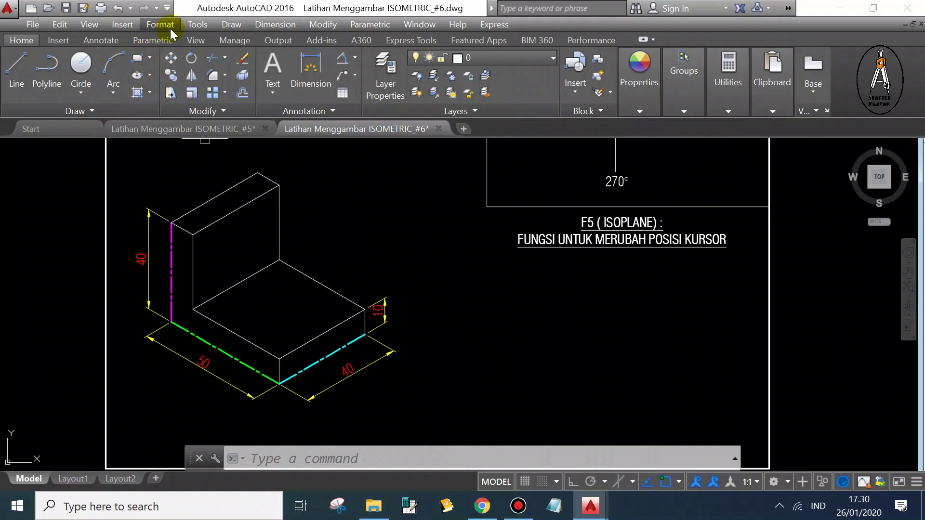
- Set the Drafting Settings snap type to Isometric snap and confirm
{"action": "left_click", "coordinate": [197, 25]}
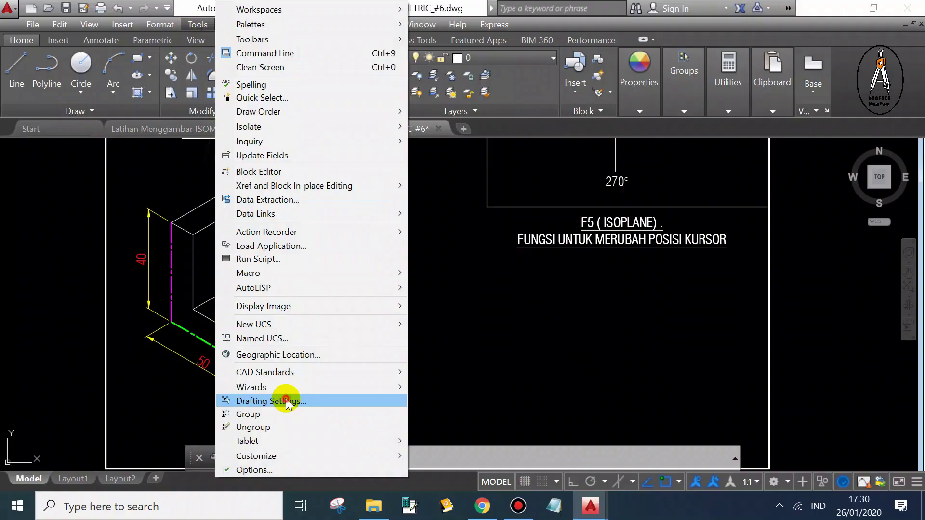
{"action": "left_click", "coordinate": [288, 399]}
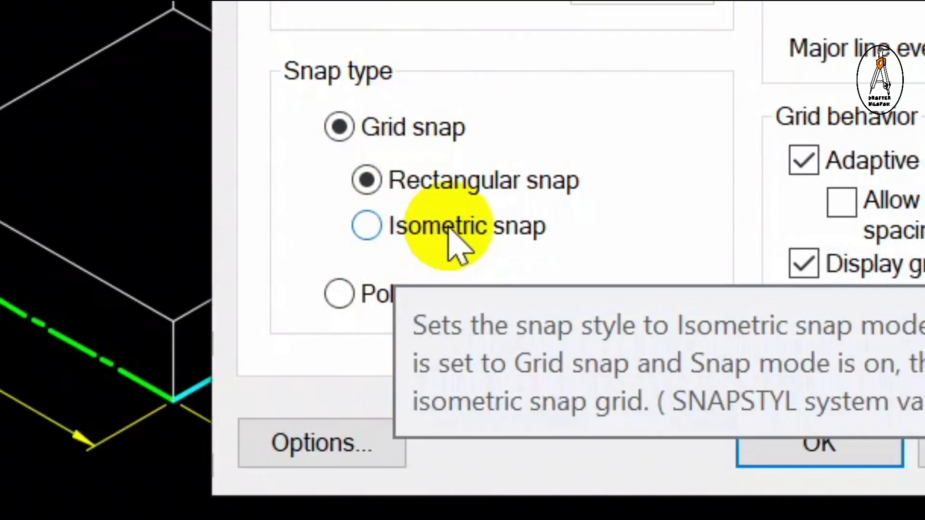
{"action": "left_click", "coordinate": [447, 230]}
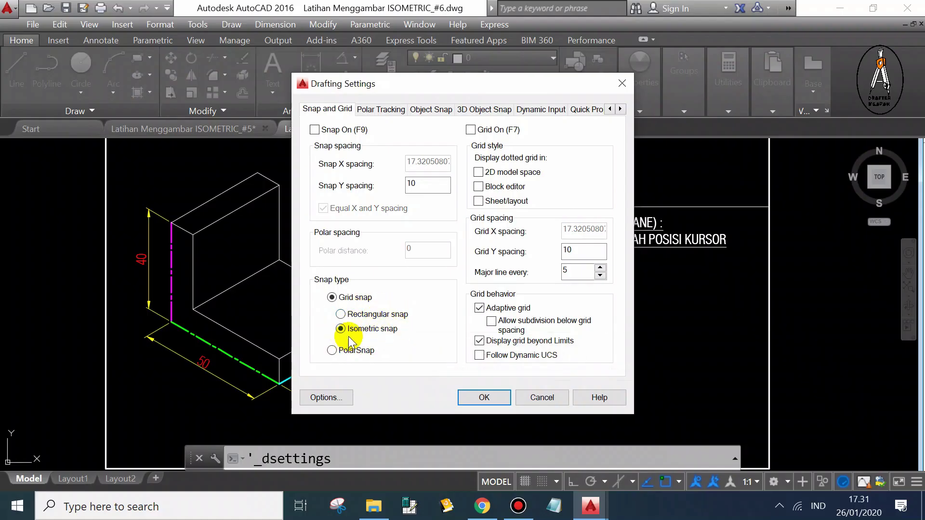
{"action": "left_click", "coordinate": [489, 398]}
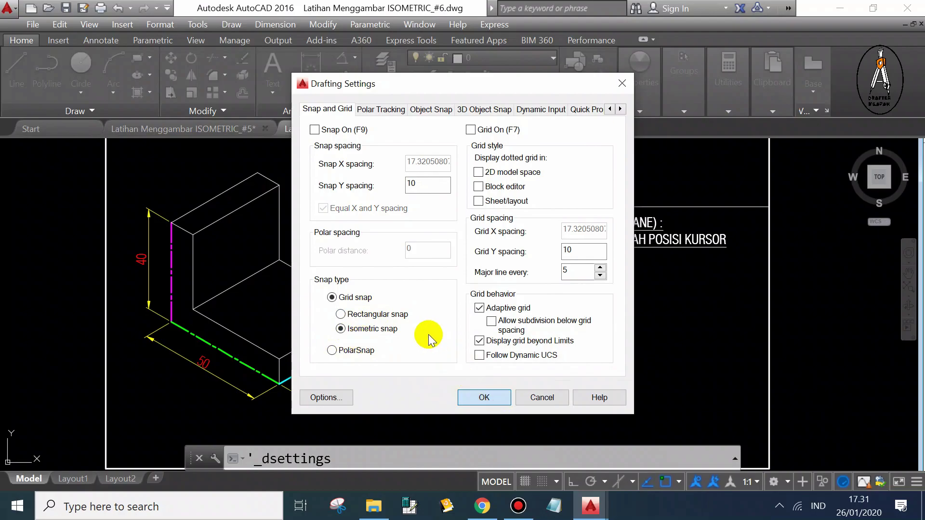
{"action": "middle_click_drag", "start_coordinate": [414, 250], "coordinate": [410, 200]}
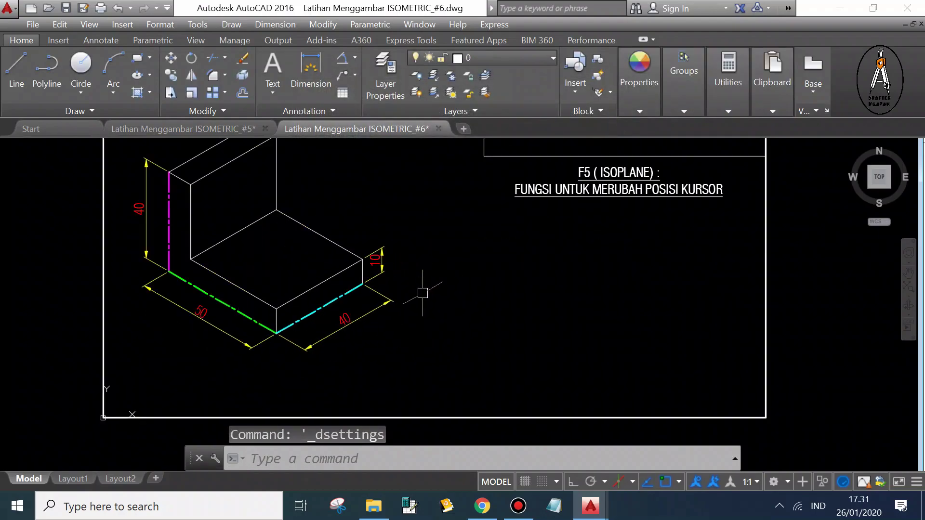
{"action": "scroll", "coordinate": [462, 296], "scroll_direction": "up", "scroll_amount": 2}
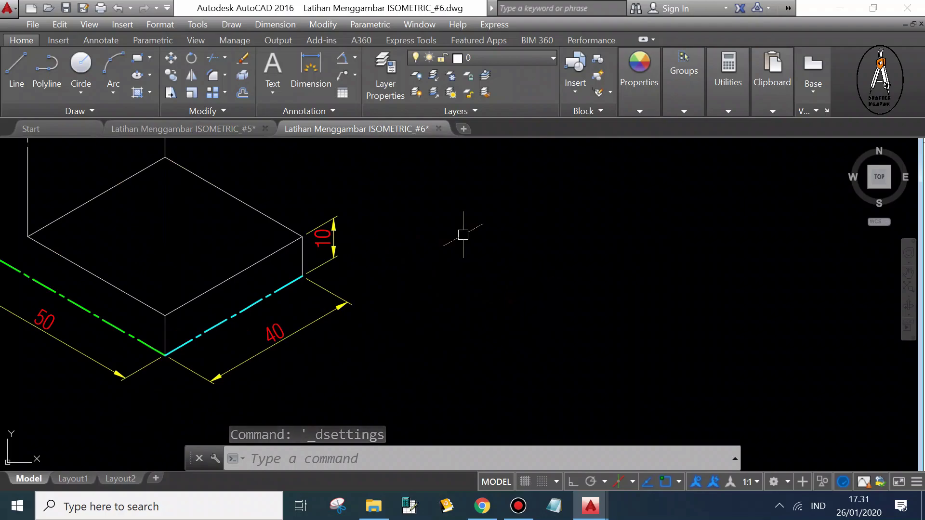
- Switch the Drafting Settings snap type back to Rectangular snap
{"action": "left_click", "coordinate": [187, 25]}
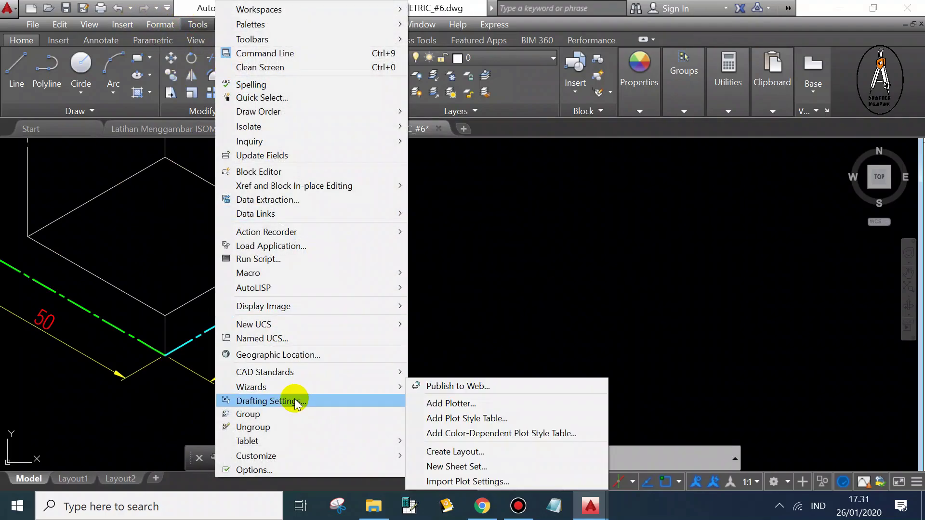
{"action": "left_click", "coordinate": [289, 401]}
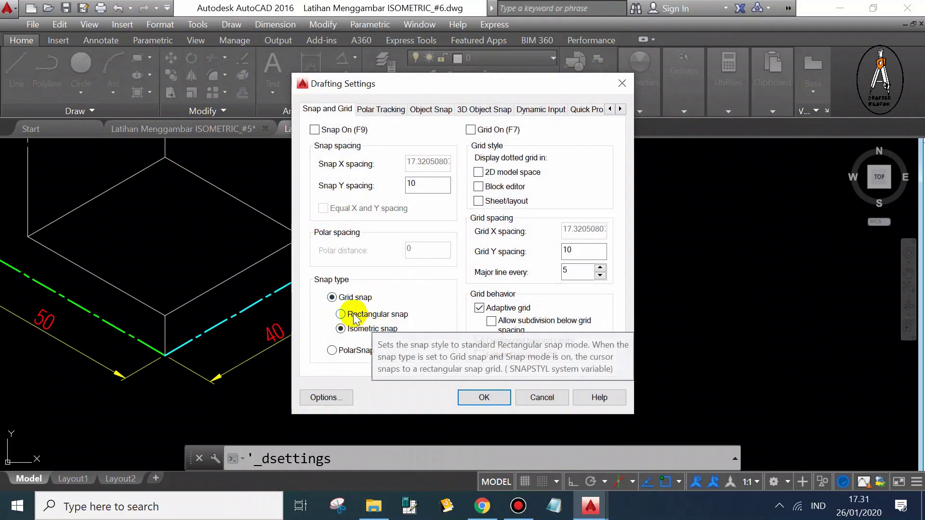
{"action": "left_click", "coordinate": [359, 318]}
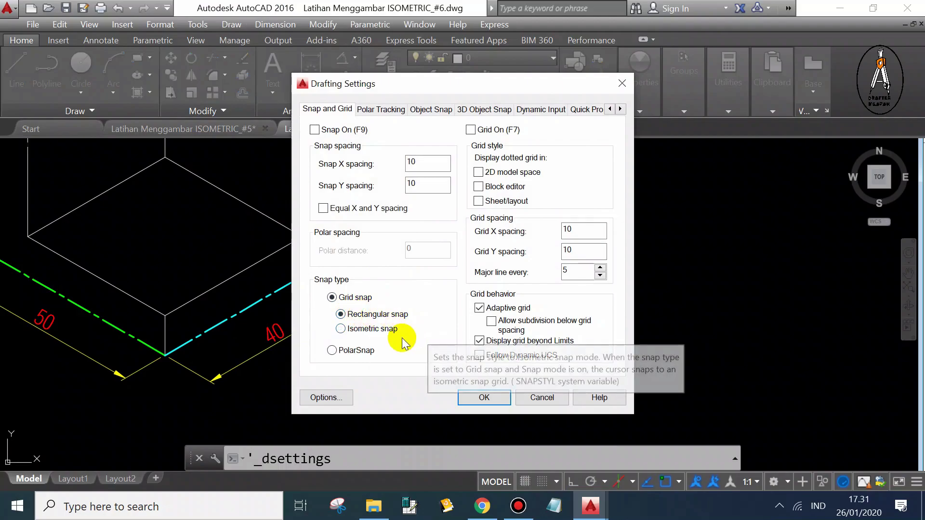
{"action": "left_click", "coordinate": [476, 396]}
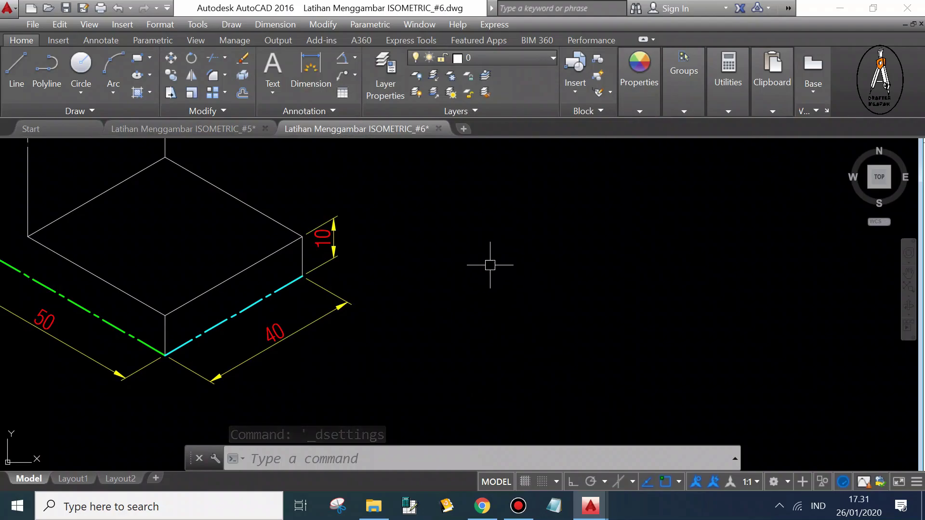
- Reapply Isometric snap in Drafting Settings and confirm with OK
{"action": "left_click", "coordinate": [198, 24]}
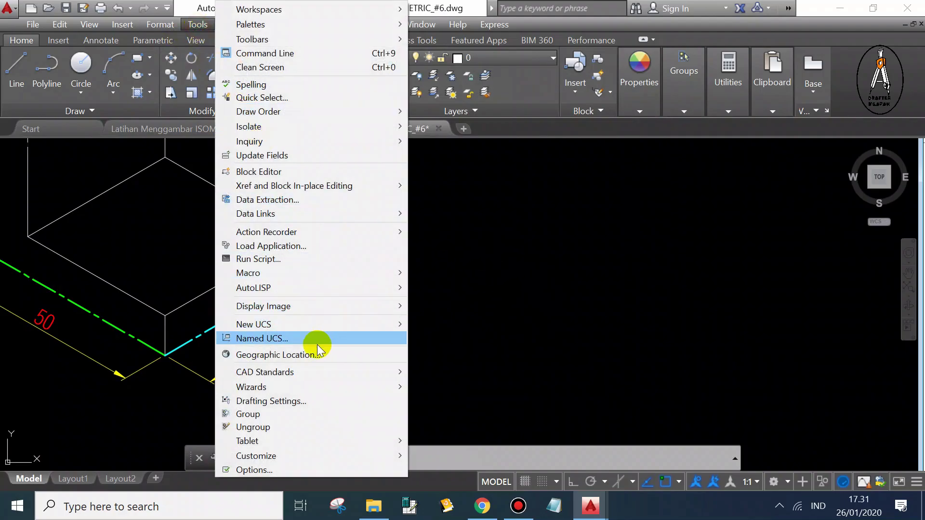
{"action": "left_click", "coordinate": [290, 401]}
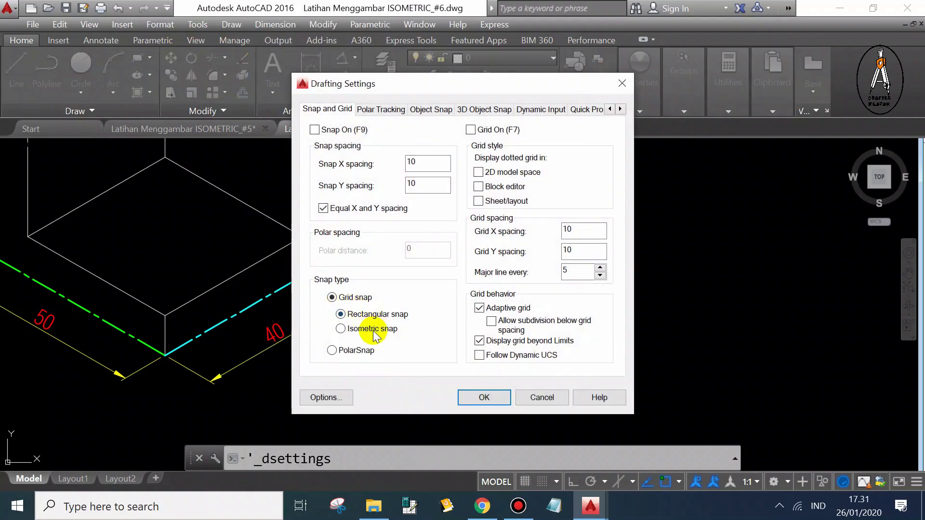
{"action": "left_click", "coordinate": [374, 333]}
{"action": "left_click", "coordinate": [482, 398]}
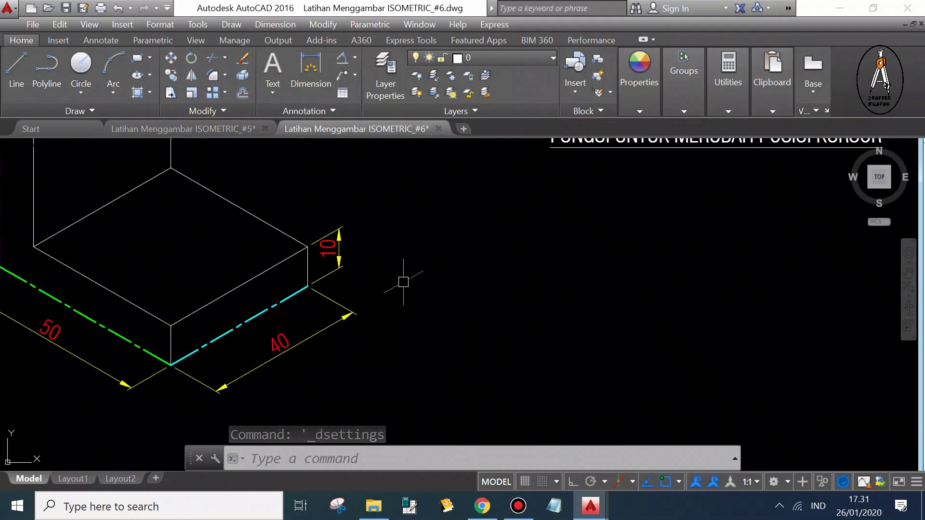
- Cancel a first line attempt and pan to open empty space
{"action": "left_click", "coordinate": [19, 69]}
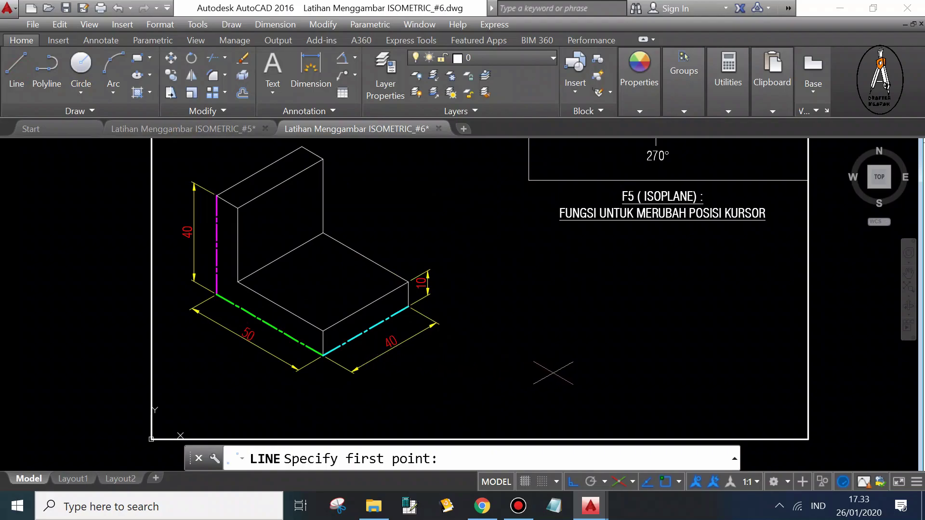
{"action": "left_click", "coordinate": [553, 373]}
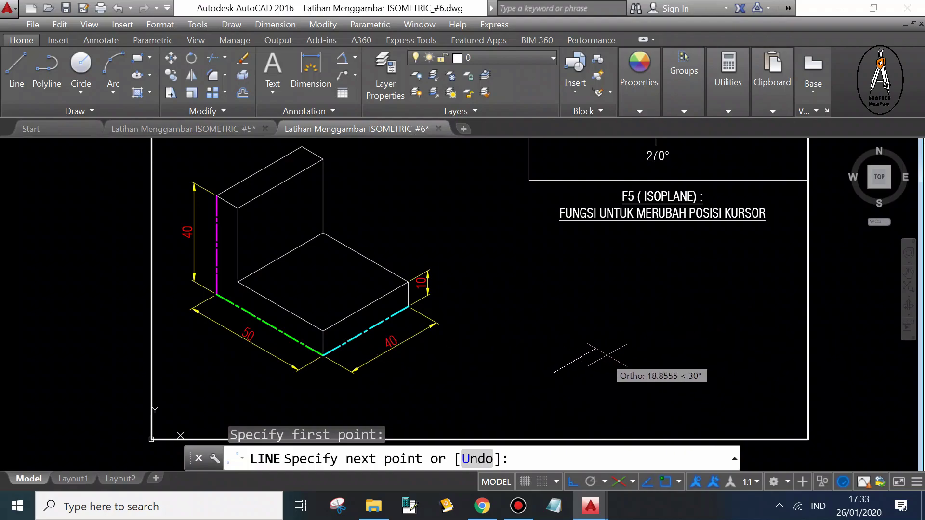
{"action": "key", "text": "Escape"}
{"action": "middle_click_drag", "start_coordinate": [368, 233], "coordinate": [328, 232]}
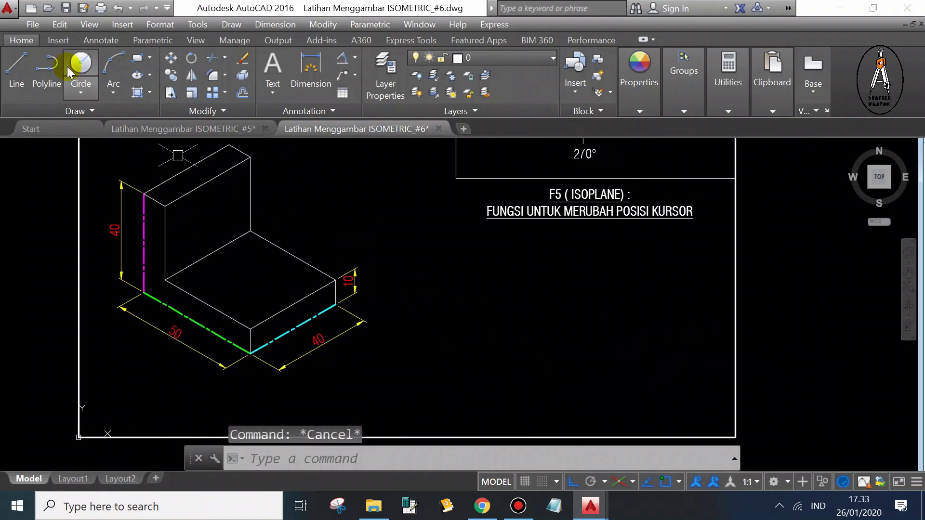
- Draw a 40-unit isometric edge at 30° to the right of the first block
{"action": "left_click", "coordinate": [18, 65]}
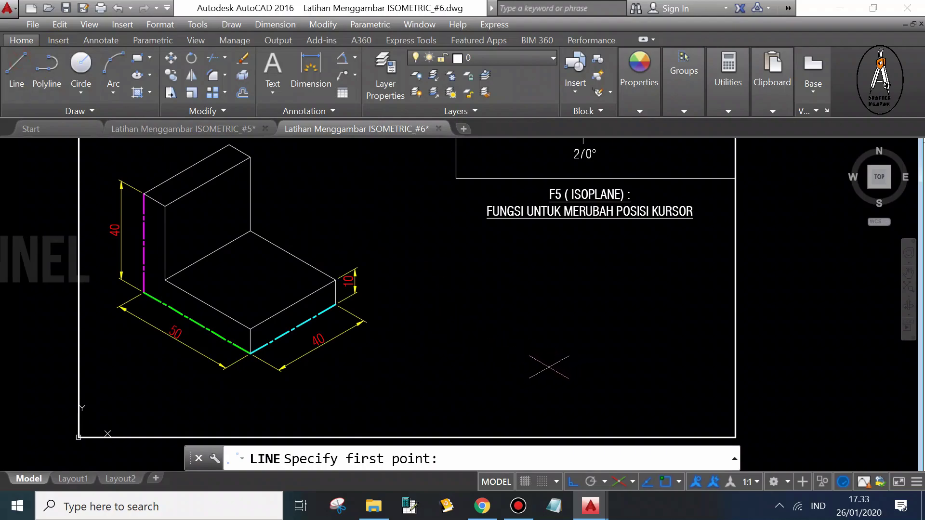
{"action": "left_click", "coordinate": [549, 367]}
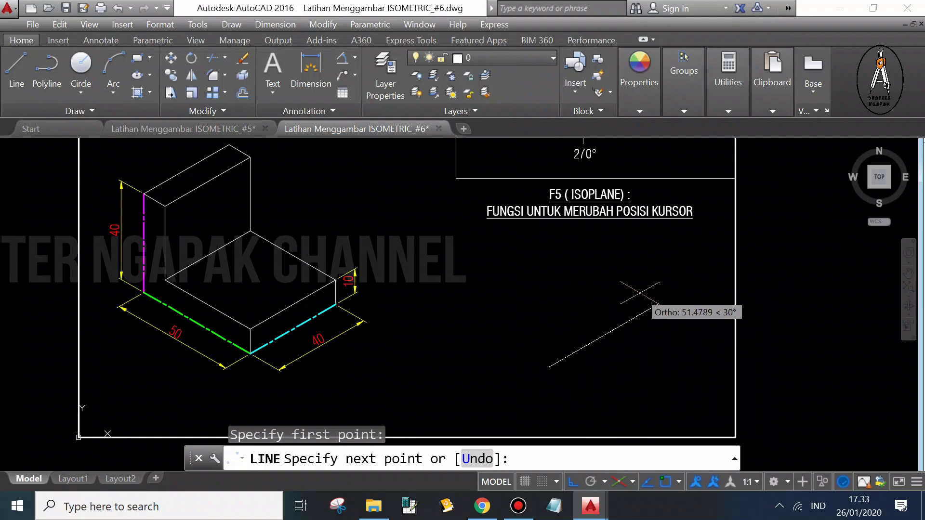
{"action": "type", "text": "40"}
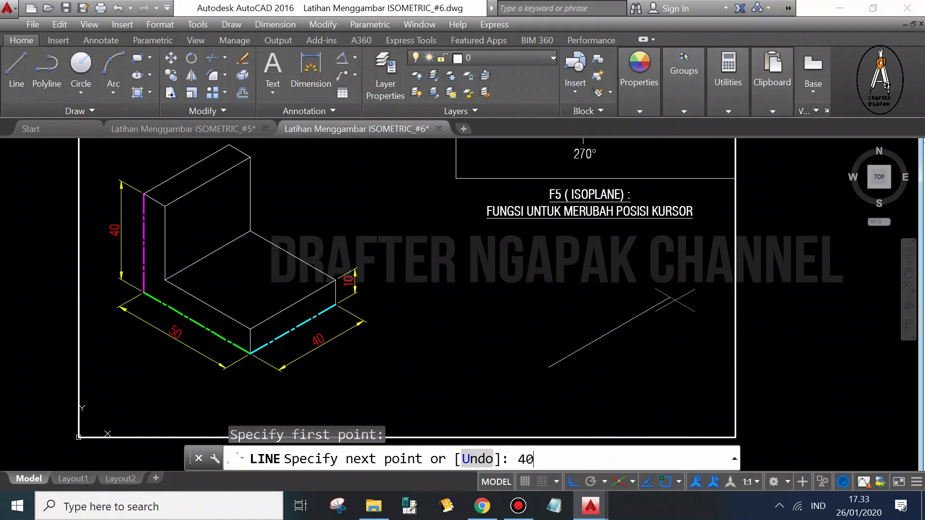
{"action": "key", "text": "Return"}
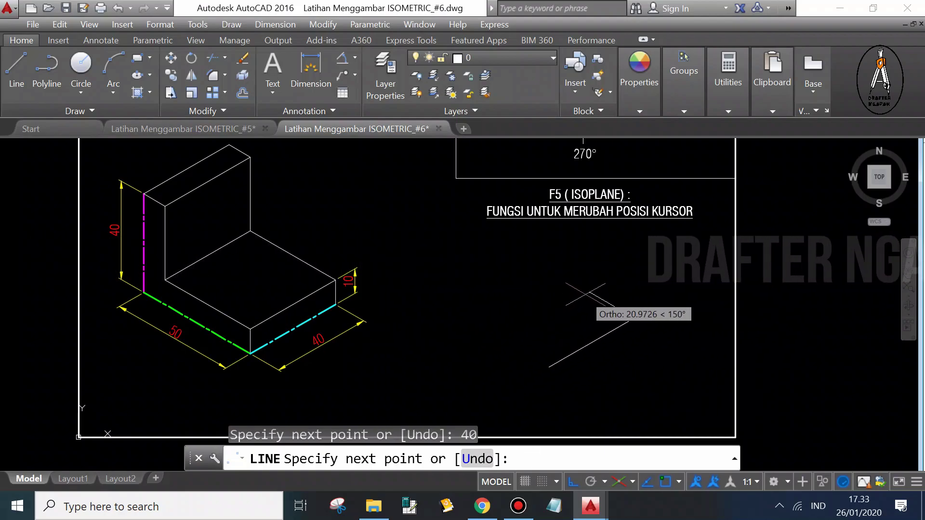
{"action": "key", "text": "Escape"}
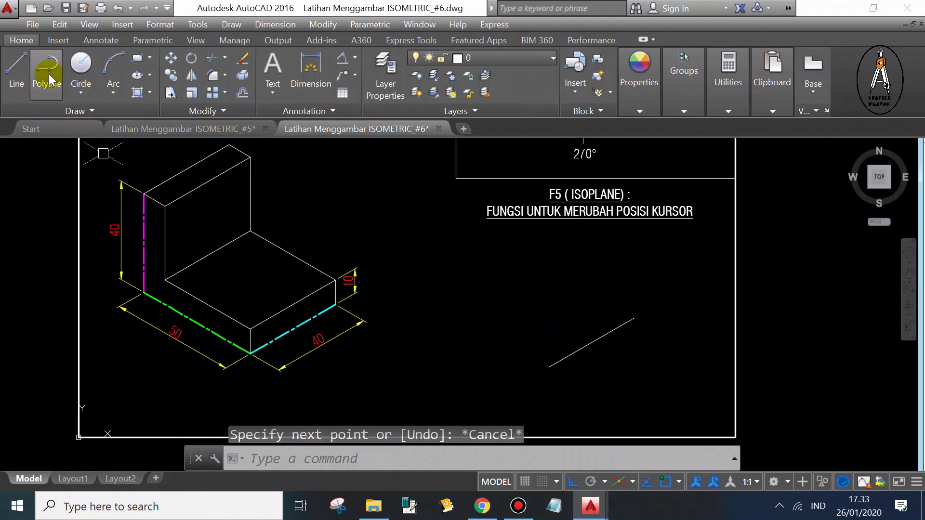
- Draw a 50-unit isometric edge at 150° from the same start point
{"action": "key", "text": "Return"}
{"action": "left_click", "coordinate": [549, 367]}
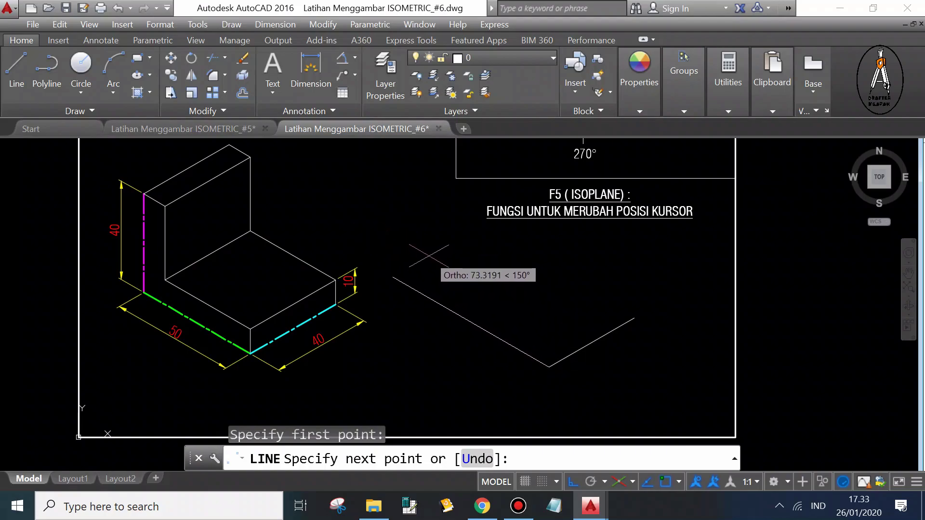
{"action": "type", "text": "50"}
{"action": "key", "text": "Return"}
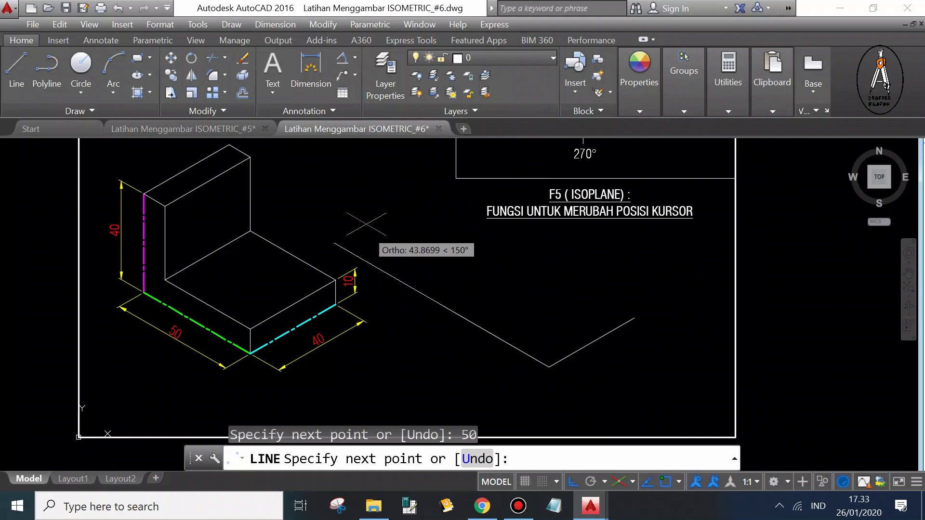
{"action": "key", "text": "Escape"}
{"action": "middle_click_drag", "start_coordinate": [542, 330], "coordinate": [543, 331]}
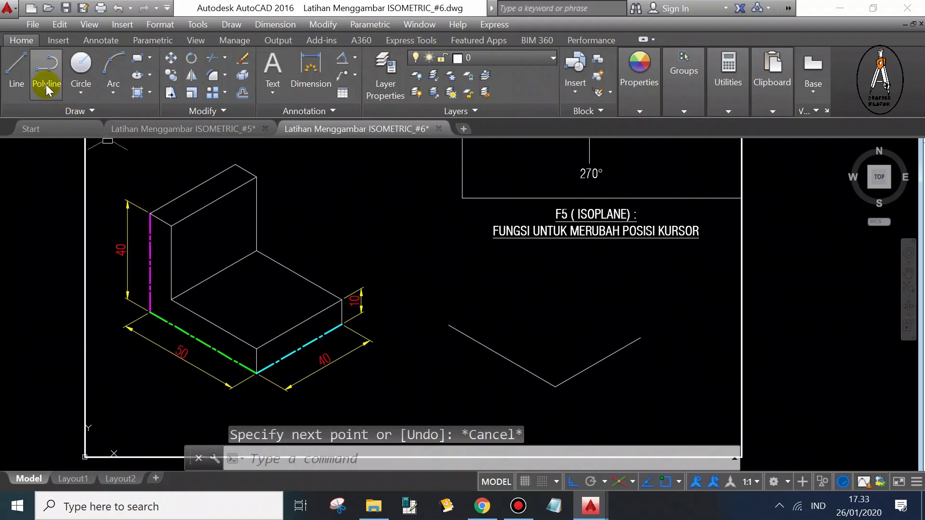
- Draw a 40-unit vertical edge from the 50 edge's far end on Isoplane Right
{"action": "left_click", "coordinate": [16, 68]}
{"action": "left_click", "coordinate": [449, 325]}
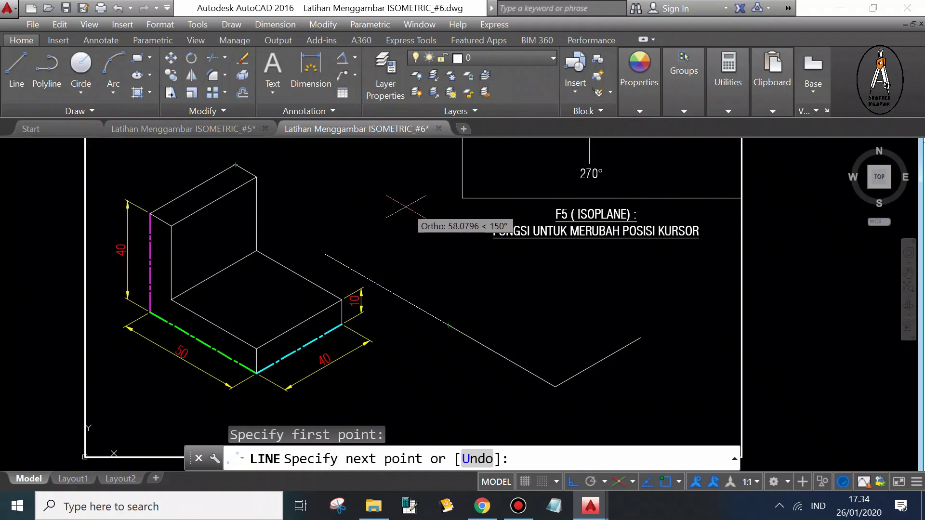
{"action": "left_click", "coordinate": [456, 277]}
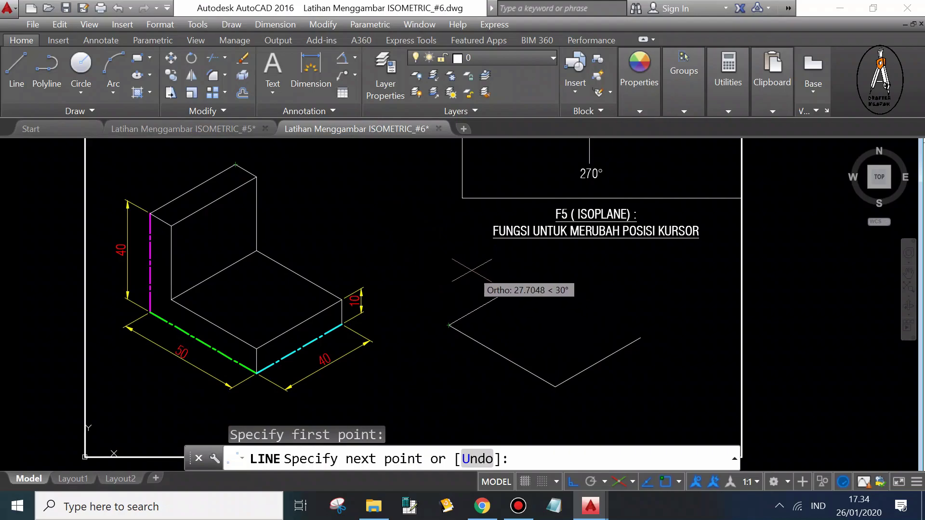
{"action": "key", "text": "F5"}
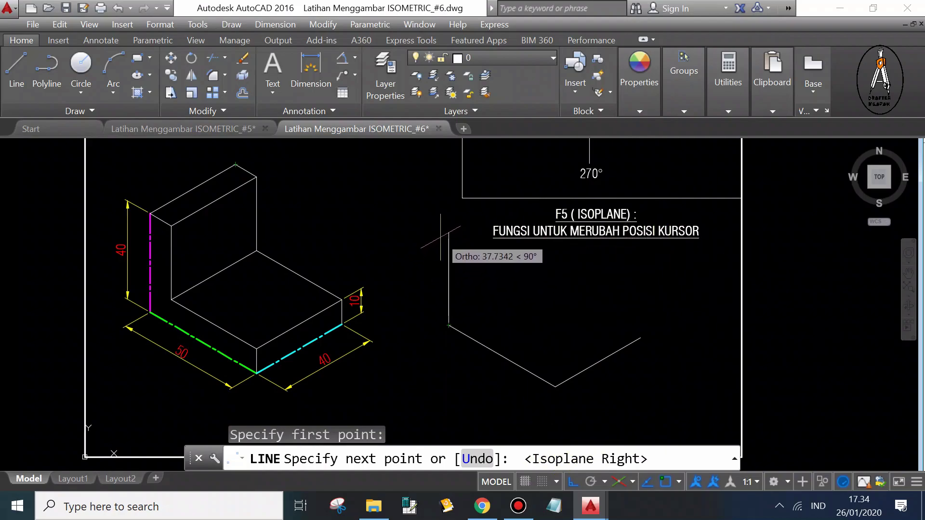
{"action": "middle_click_drag", "start_coordinate": [438, 235], "coordinate": [478, 251]}
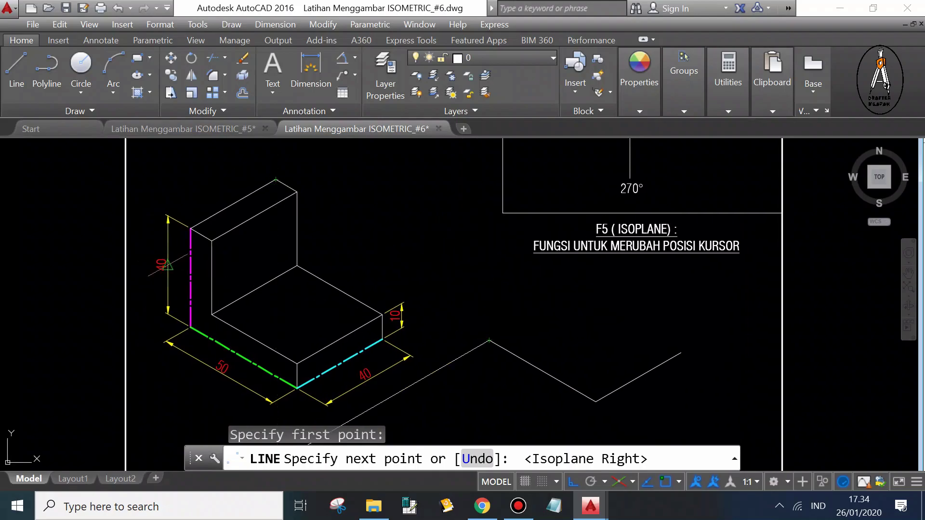
{"action": "type", "text": "40"}
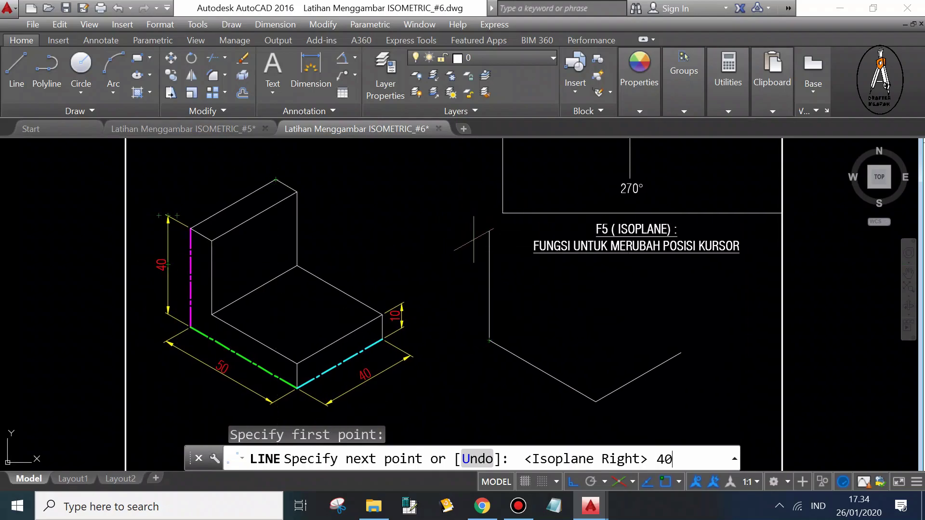
{"action": "key", "text": "Return"}
{"action": "key", "text": "Escape"}
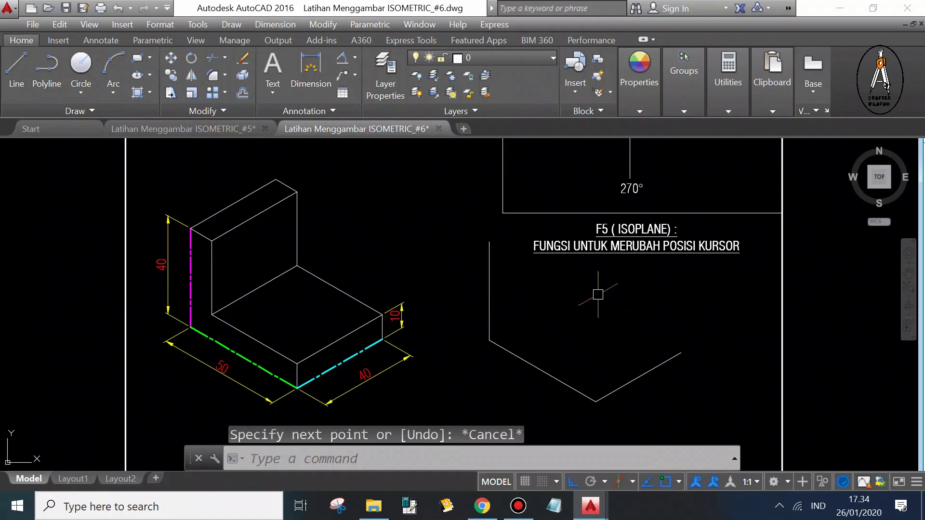
{"action": "scroll", "coordinate": [515, 266], "scroll_direction": "down", "scroll_amount": 4}
{"action": "scroll", "coordinate": [515, 266], "scroll_direction": "up", "scroll_amount": 2}
- Move the new base outline, window-selected, to a new position
{"action": "type", "text": "m"}
{"action": "key", "text": "Return"}
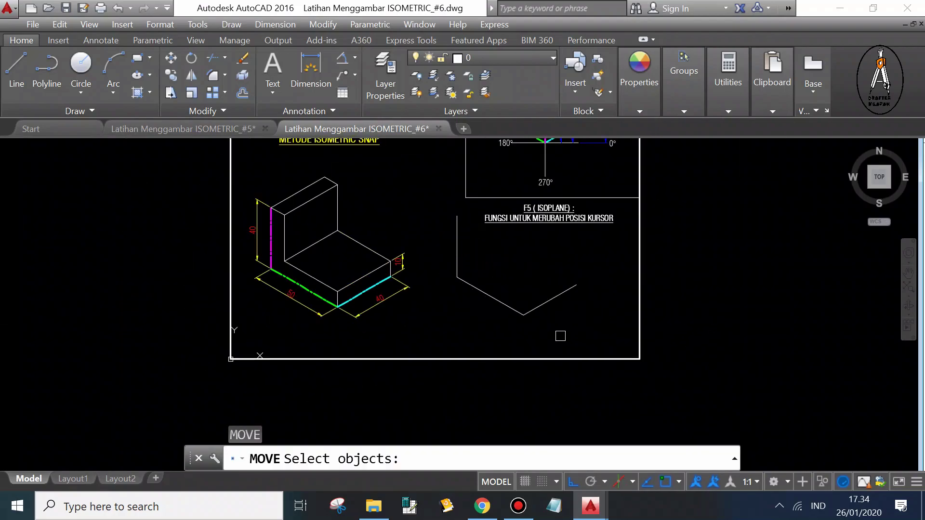
{"action": "left_click", "coordinate": [561, 335]}
{"action": "left_click", "coordinate": [456, 239]}
{"action": "key", "text": "Return"}
{"action": "scroll", "coordinate": [515, 265], "scroll_direction": "up", "scroll_amount": 2}
{"action": "left_click", "coordinate": [673, 252]}
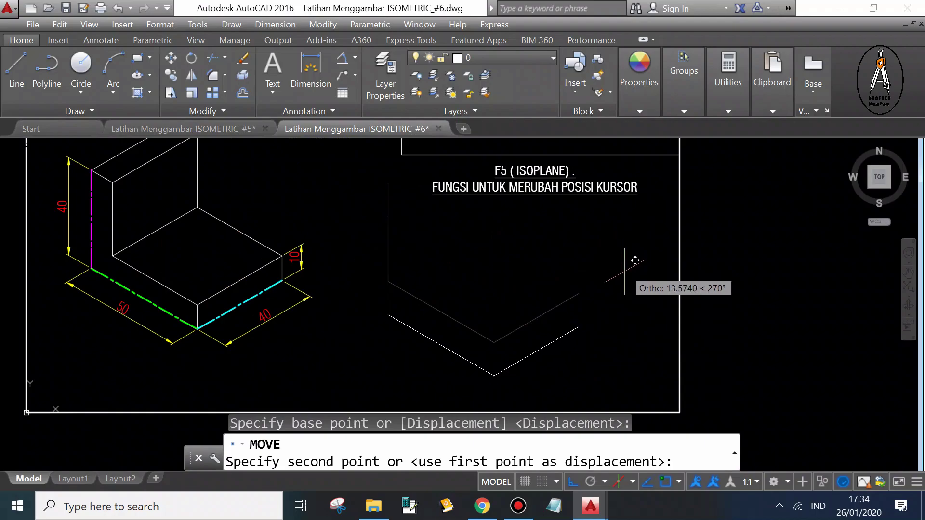
{"action": "left_click", "coordinate": [625, 280]}
{"action": "middle_click_drag", "start_coordinate": [462, 277], "coordinate": [529, 283]}
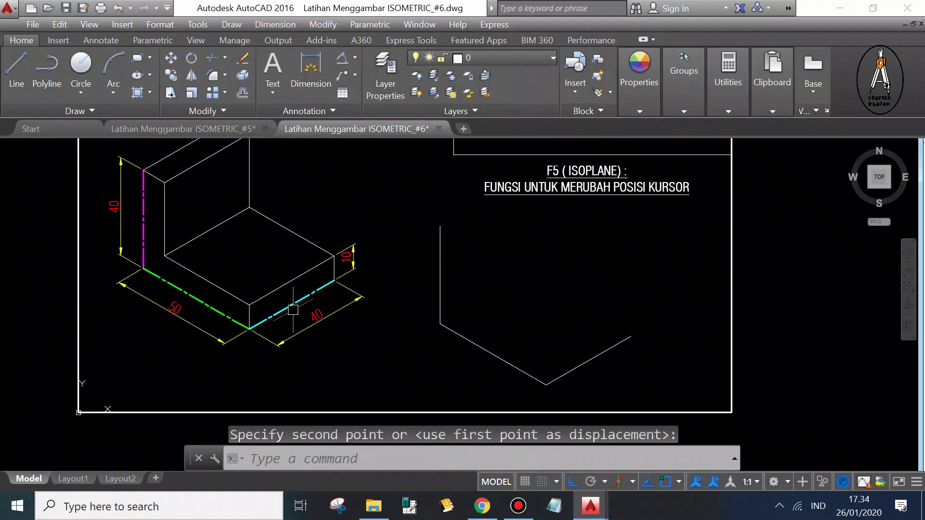
- Draw a 10-unit vertical rise from the outline's front bottom corner
{"action": "left_click", "coordinate": [15, 68]}
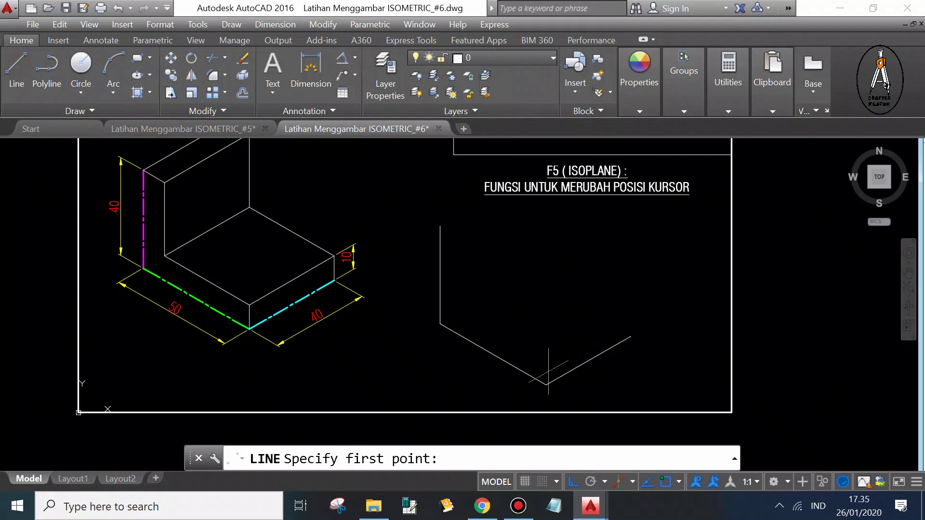
{"action": "left_click", "coordinate": [546, 386]}
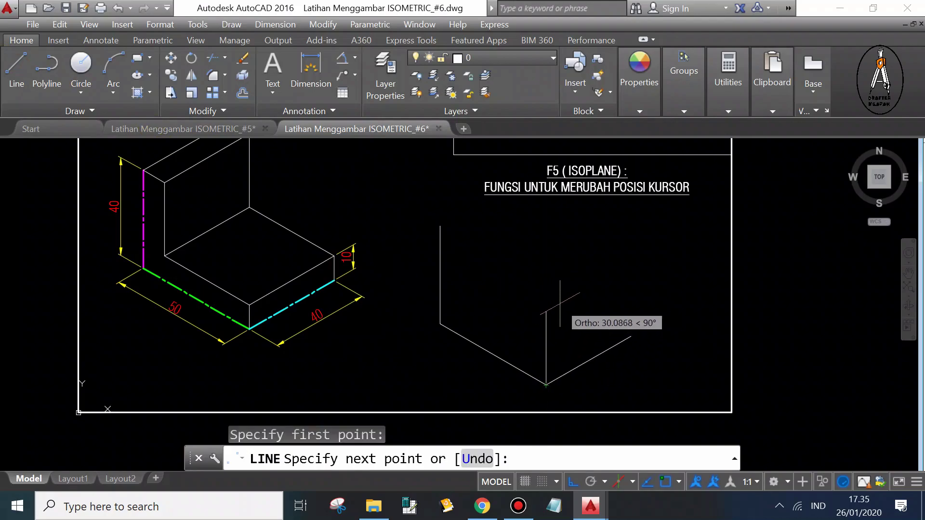
{"action": "type", "text": "10"}
{"action": "key", "text": "Return"}
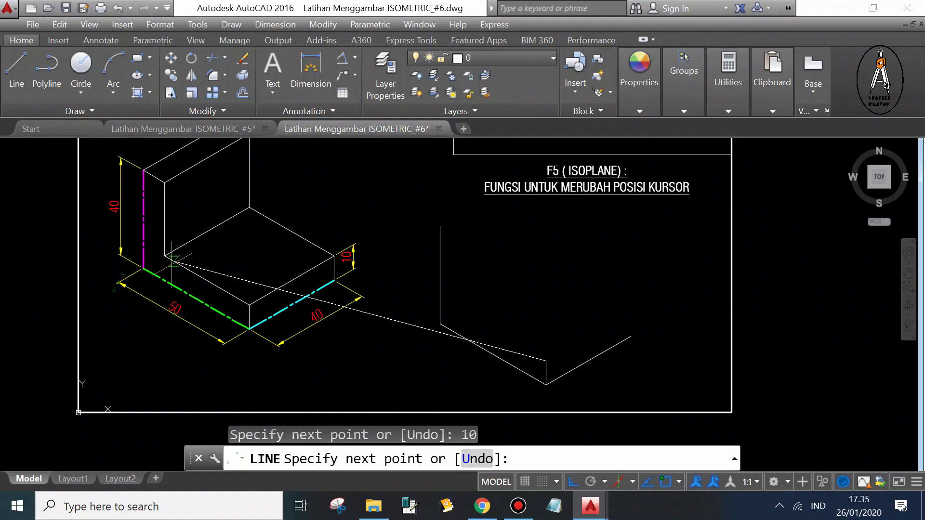
{"action": "type", "text": "10"}
{"action": "key", "text": "Return"}
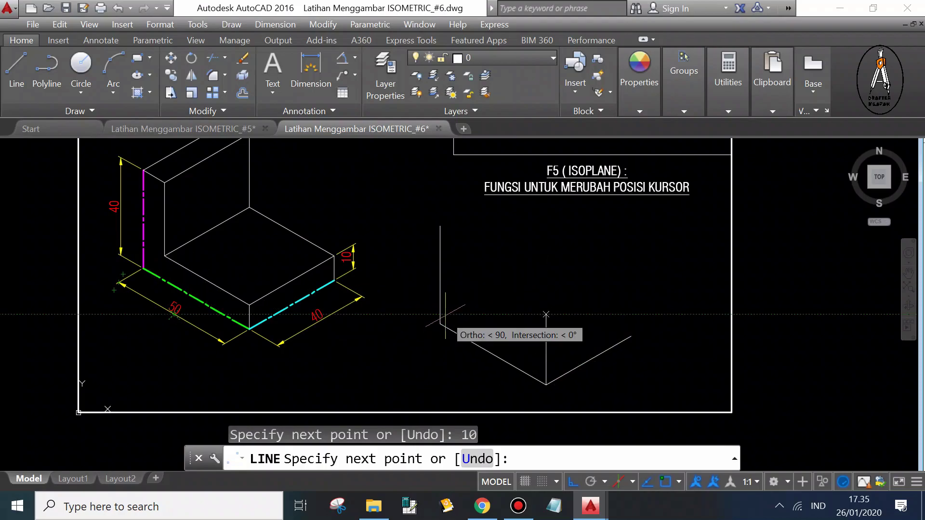
- On Isoplane Left, continue with a 40-unit run back and a 30-unit rise
{"action": "key", "text": "F5"}
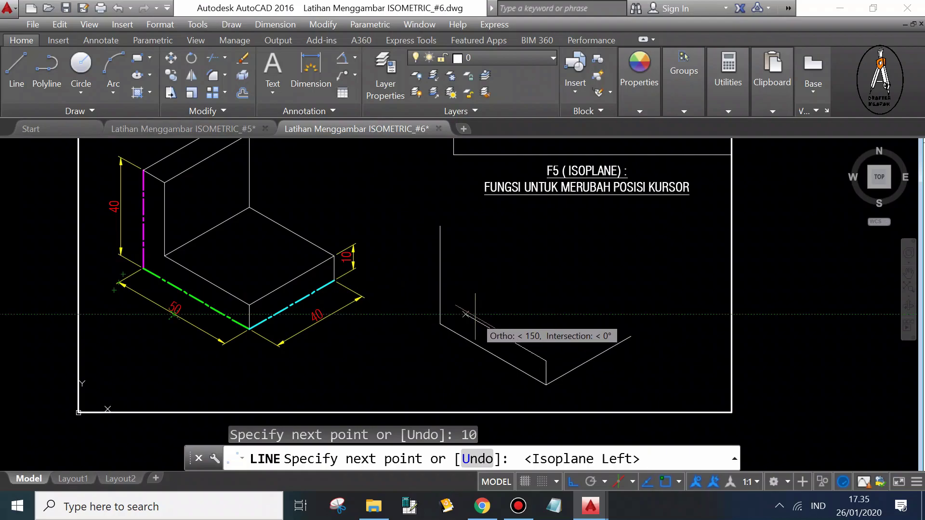
{"action": "type", "text": "40"}
{"action": "key", "text": "Return"}
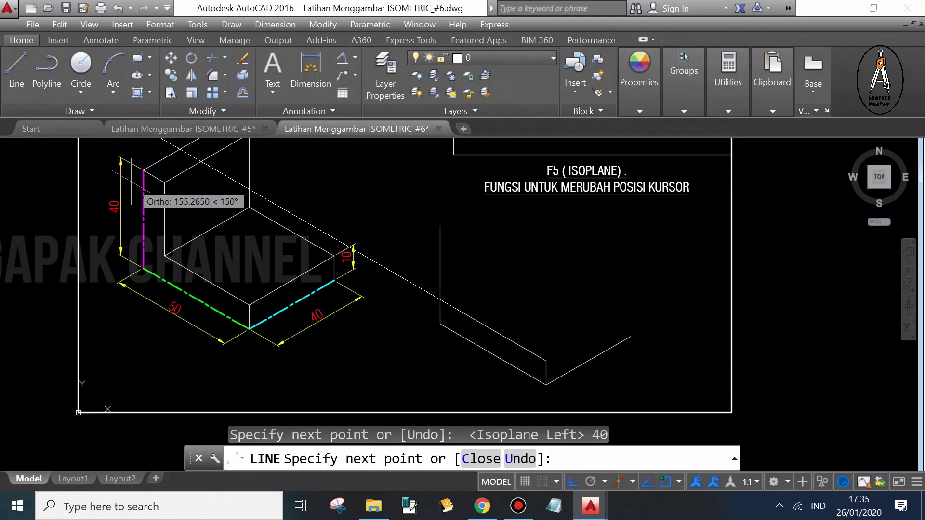
{"action": "type", "text": "3"}
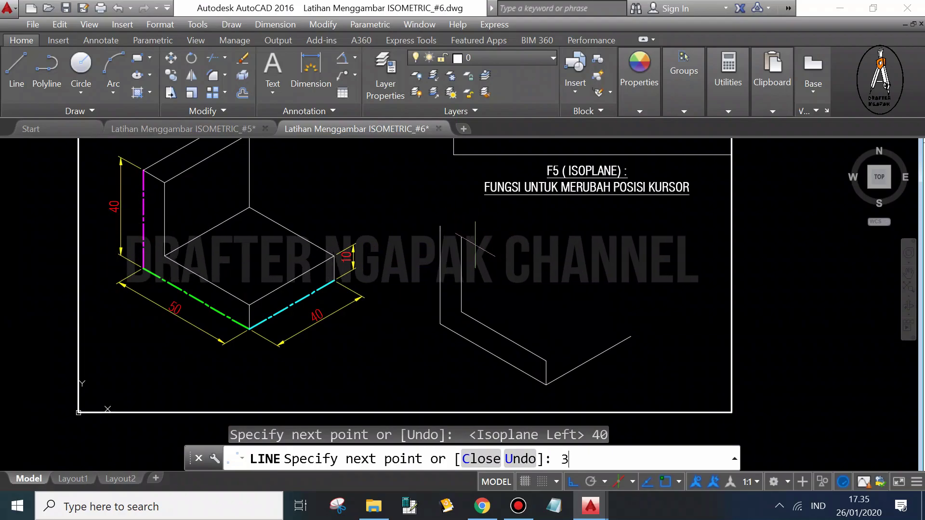
{"action": "type", "text": "0"}
{"action": "key", "text": "Return"}
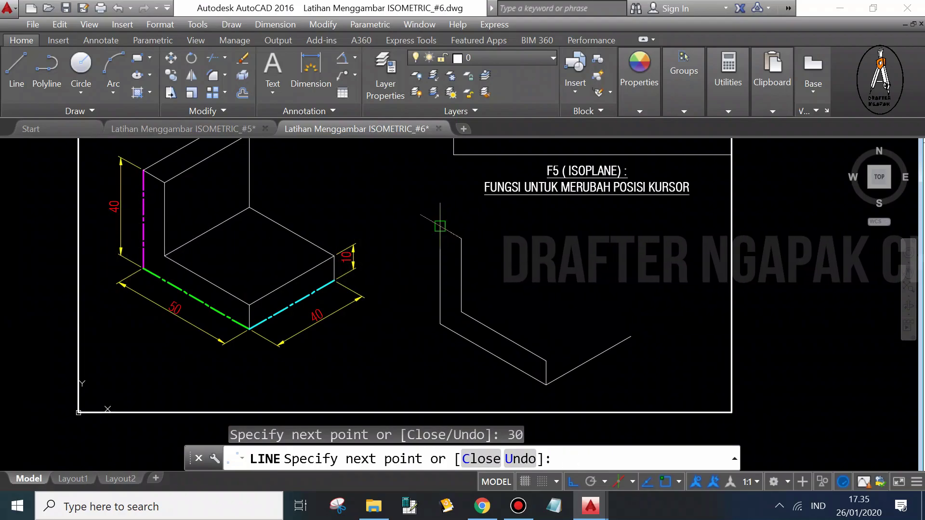
{"action": "key", "text": "Escape"}
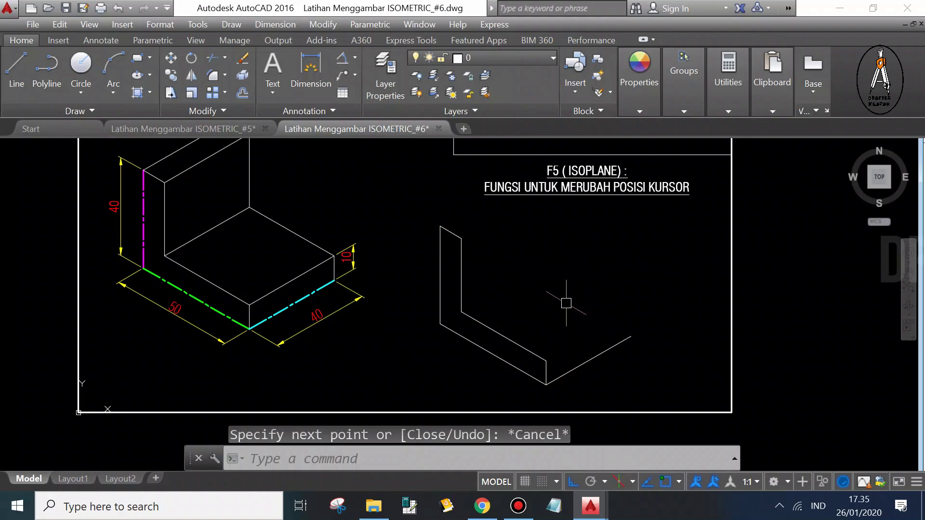
{"action": "middle_click_drag", "start_coordinate": [475, 292], "coordinate": [484, 297]}
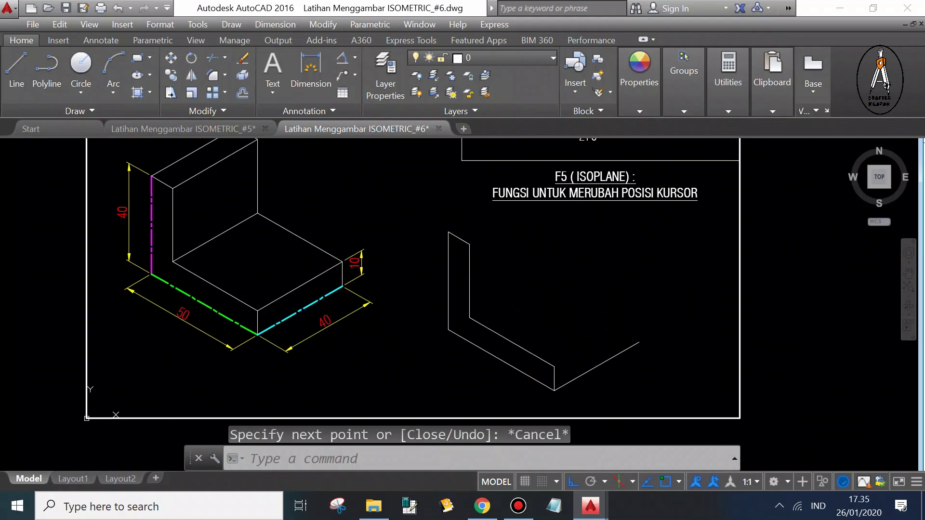
- Reopen Drafting Settings and confirm with Isometric snap kept
{"action": "left_click", "coordinate": [198, 24]}
{"action": "left_click", "coordinate": [270, 401]}
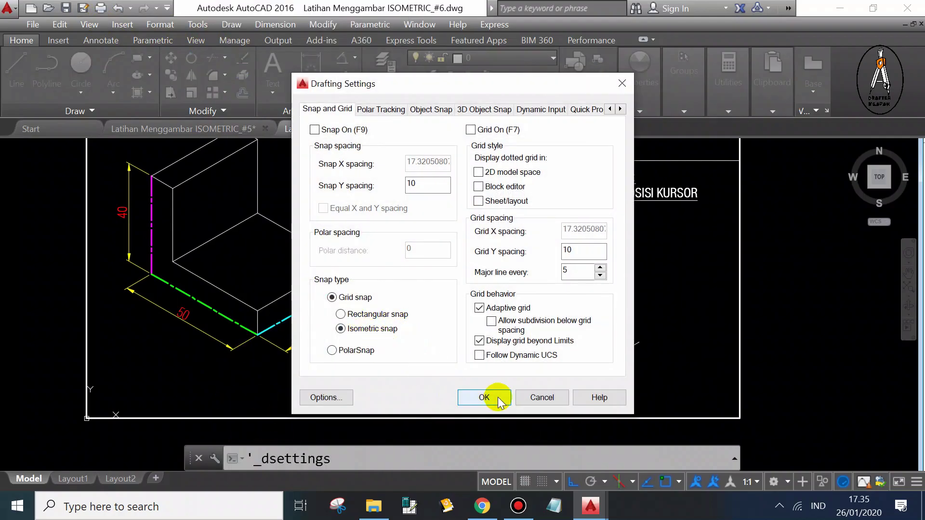
{"action": "left_click", "coordinate": [484, 398]}
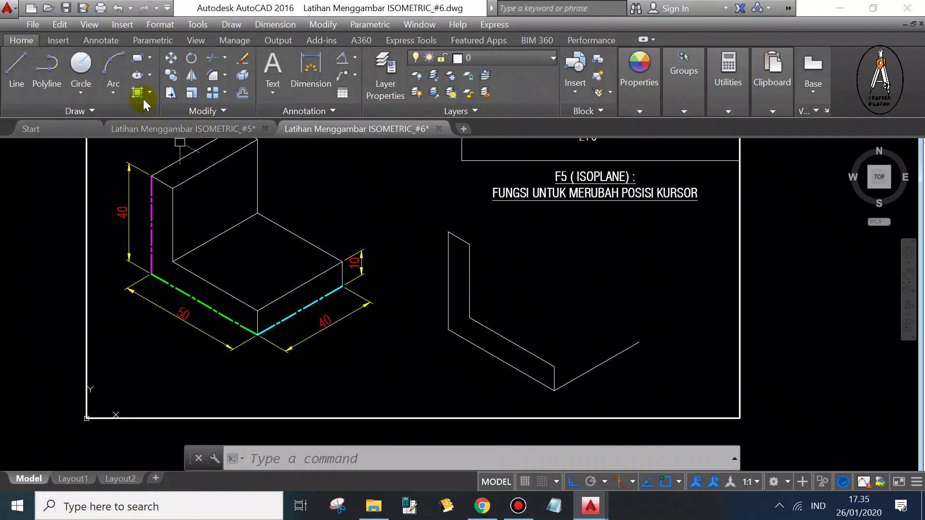
- Select the six-line L-shaped profile for copying
{"action": "left_click", "coordinate": [171, 75]}
{"action": "left_click", "coordinate": [424, 216]}
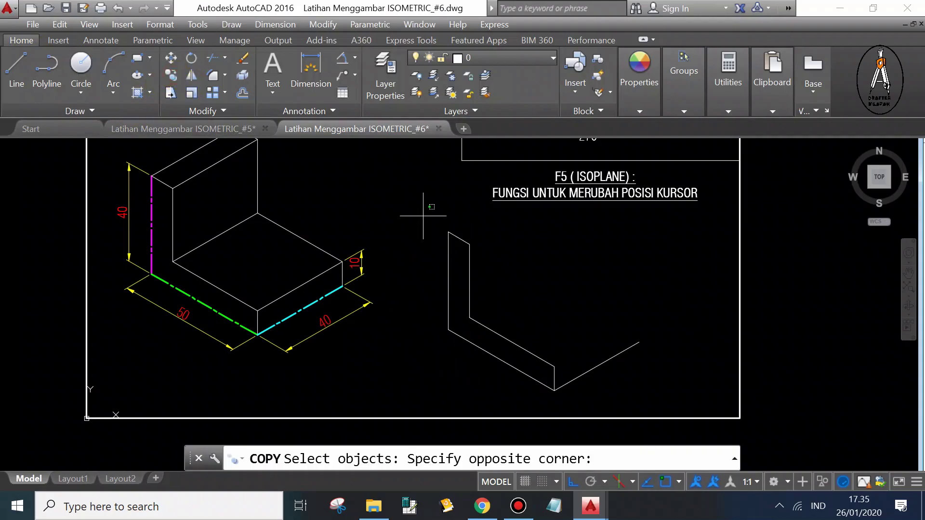
{"action": "left_click", "coordinate": [574, 403]}
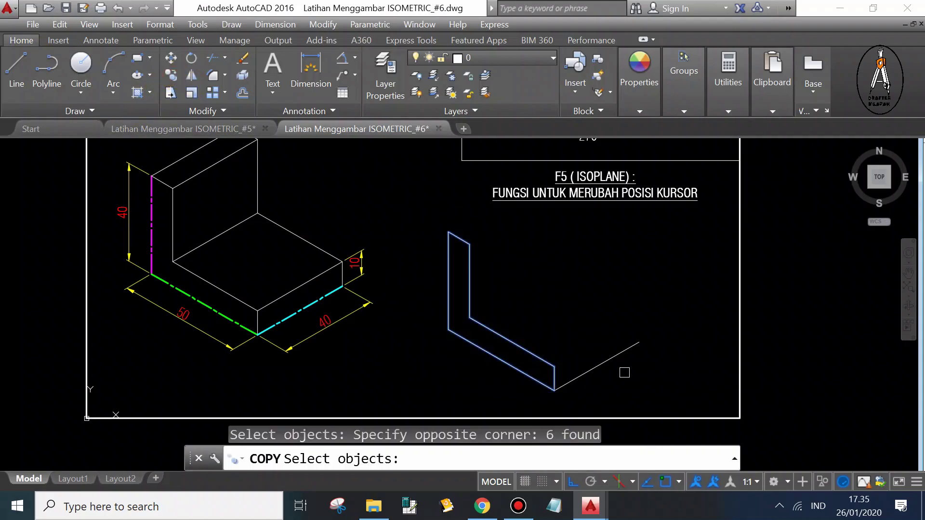
{"action": "left_click", "coordinate": [392, 204]}
{"action": "left_click", "coordinate": [576, 402]}
{"action": "key", "text": "Return"}
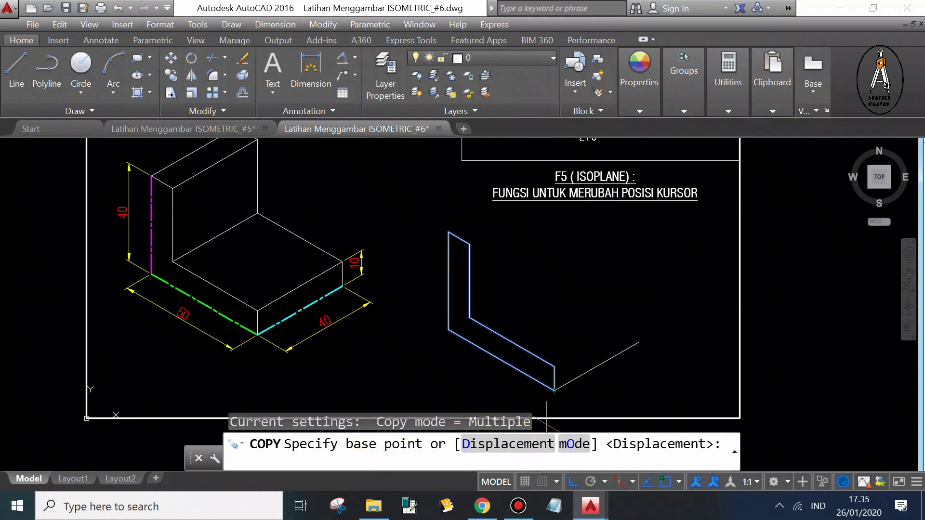
- Place the profile copy up-right from its corner as the block's back face
{"action": "left_click", "coordinate": [554, 390]}
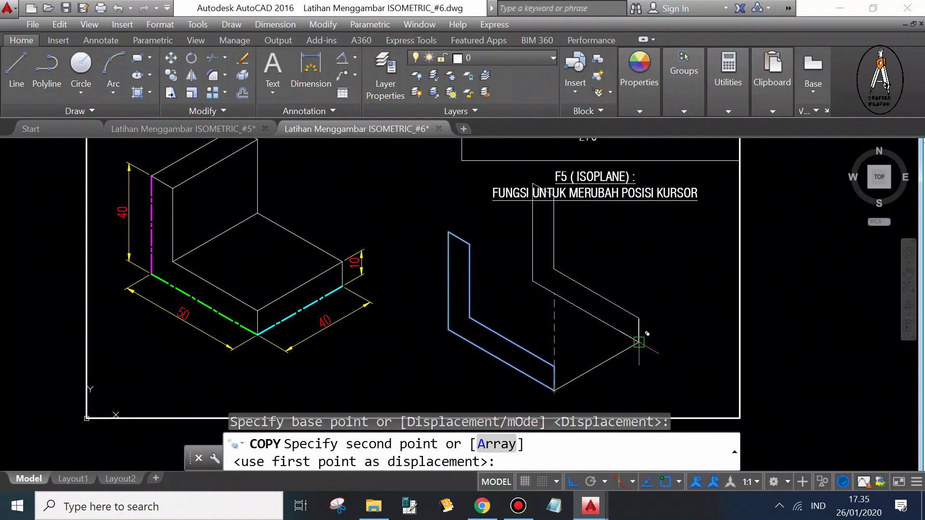
{"action": "left_click", "coordinate": [639, 342]}
{"action": "scroll", "coordinate": [627, 337], "scroll_direction": "down", "scroll_amount": 2}
{"action": "scroll", "coordinate": [611, 289], "scroll_direction": "down", "scroll_amount": 2}
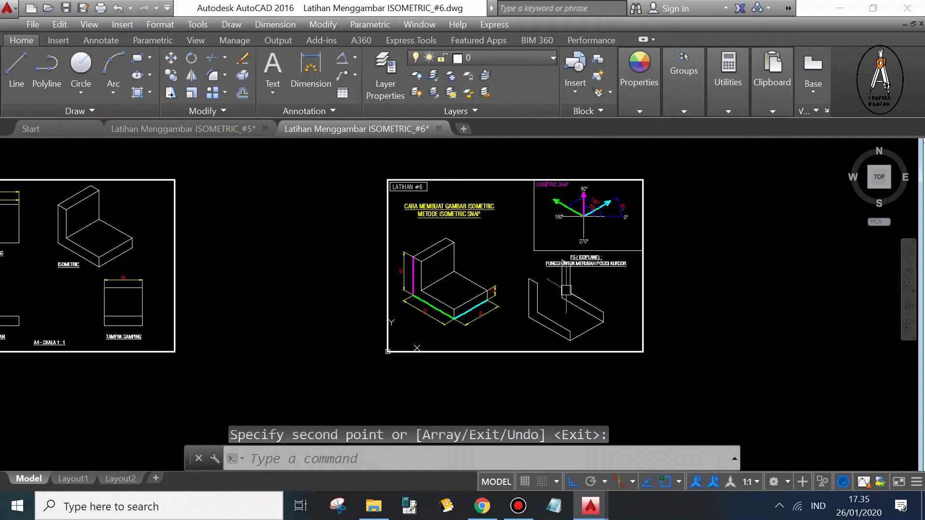
{"action": "scroll", "coordinate": [570, 293], "scroll_direction": "up", "scroll_amount": 2}
{"action": "scroll", "coordinate": [543, 305], "scroll_direction": "down", "scroll_amount": 2}
{"action": "scroll", "coordinate": [564, 289], "scroll_direction": "up", "scroll_amount": 2}
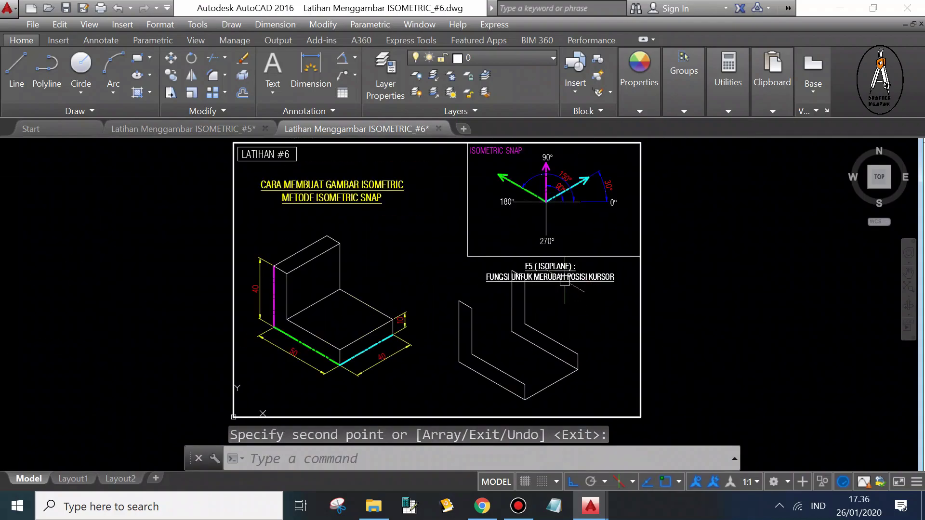
{"action": "scroll", "coordinate": [564, 270], "scroll_direction": "down", "scroll_amount": 2}
{"action": "scroll", "coordinate": [552, 251], "scroll_direction": "up", "scroll_amount": 2}
{"action": "key", "text": "Return"}
- Move the F5 (ISOPLANE) note lower-right, outside the frame
{"action": "type", "text": "m"}
{"action": "key", "text": "Return"}
{"action": "left_click", "coordinate": [530, 262]}
{"action": "key", "text": "Return"}
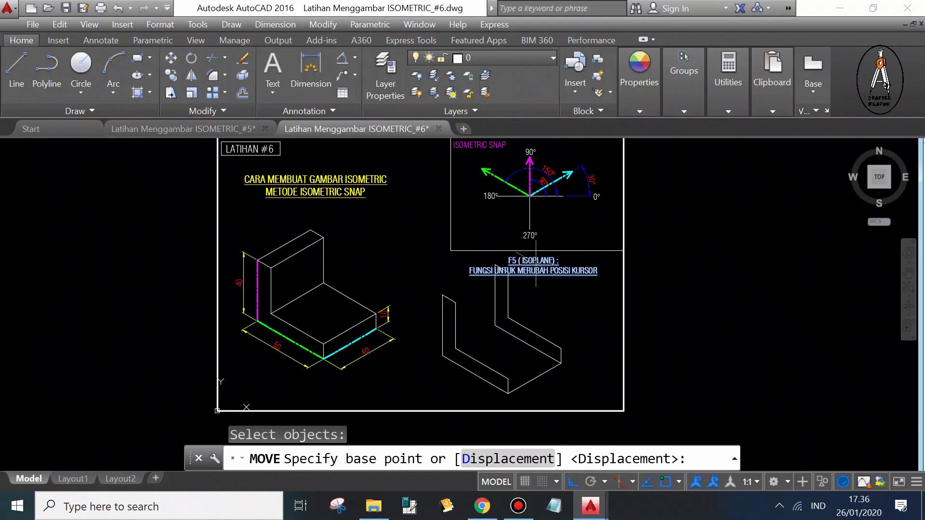
{"action": "left_click", "coordinate": [717, 295]}
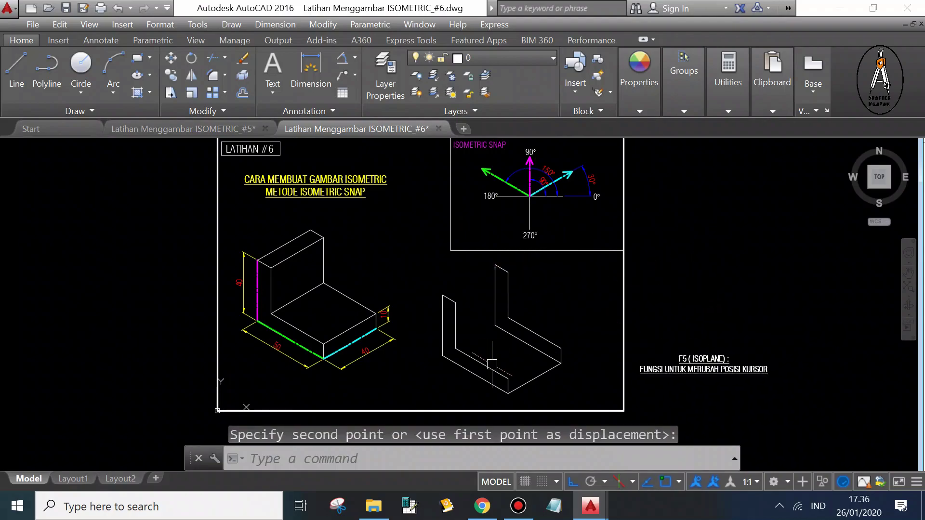
{"action": "scroll", "coordinate": [471, 320], "scroll_direction": "up", "scroll_amount": 2}
{"action": "scroll", "coordinate": [522, 339], "scroll_direction": "up", "scroll_amount": 1}
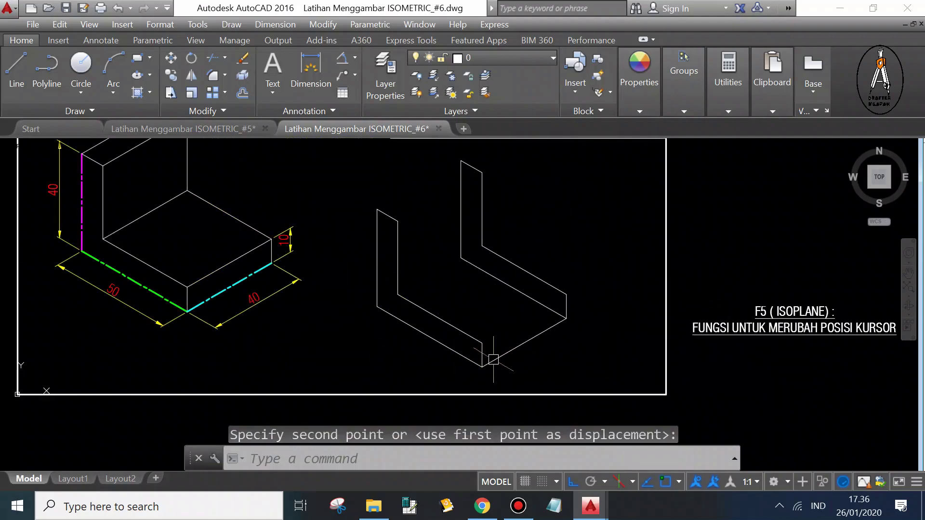
- Copy the bottom edge to the inner and top-left corners, then delete two extra edges
{"action": "left_click", "coordinate": [171, 76]}
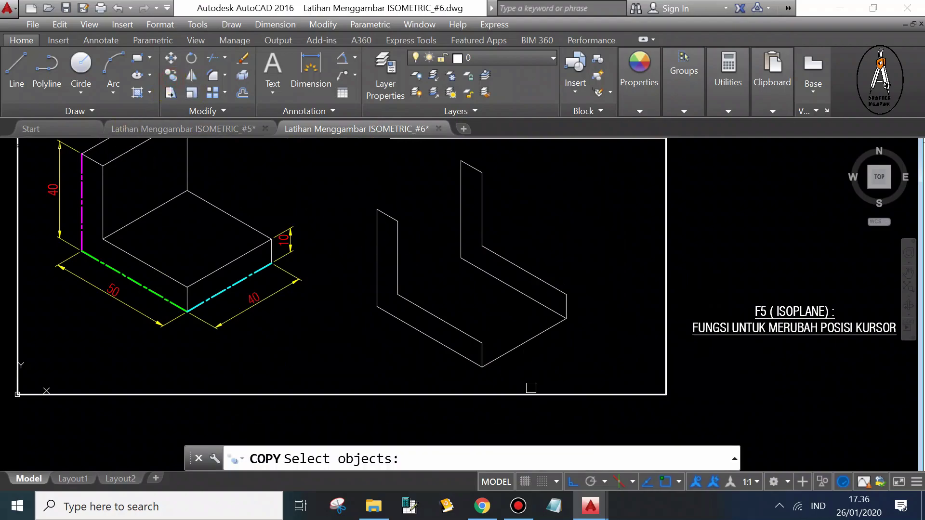
{"action": "left_click", "coordinate": [518, 345]}
{"action": "key", "text": "Return"}
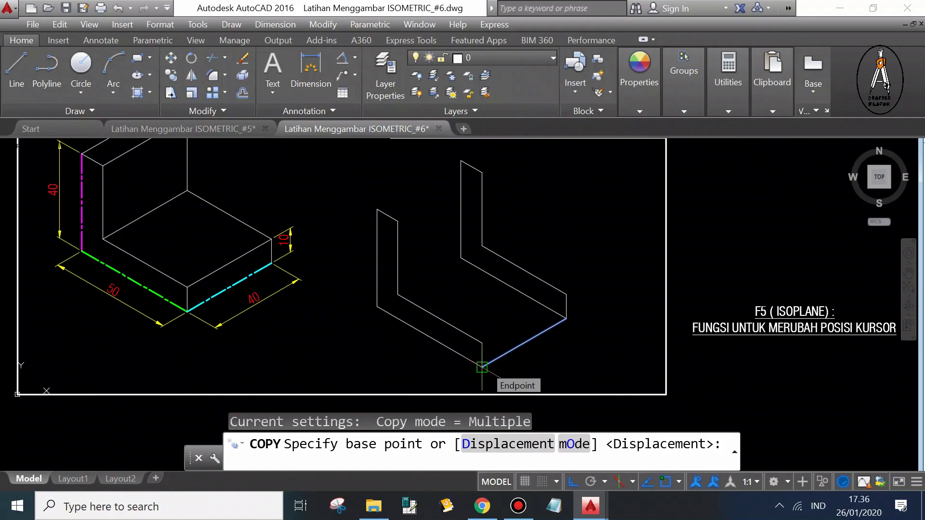
{"action": "left_click", "coordinate": [481, 367]}
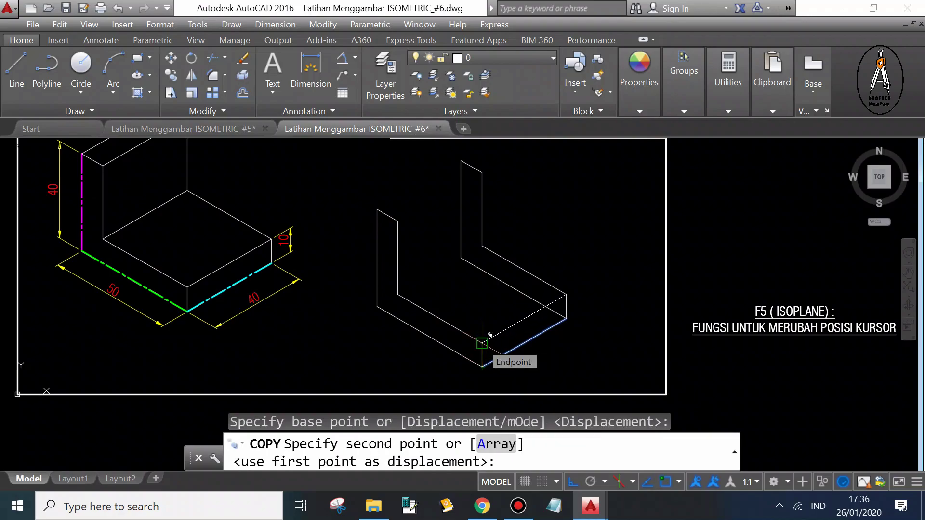
{"action": "left_click", "coordinate": [482, 344]}
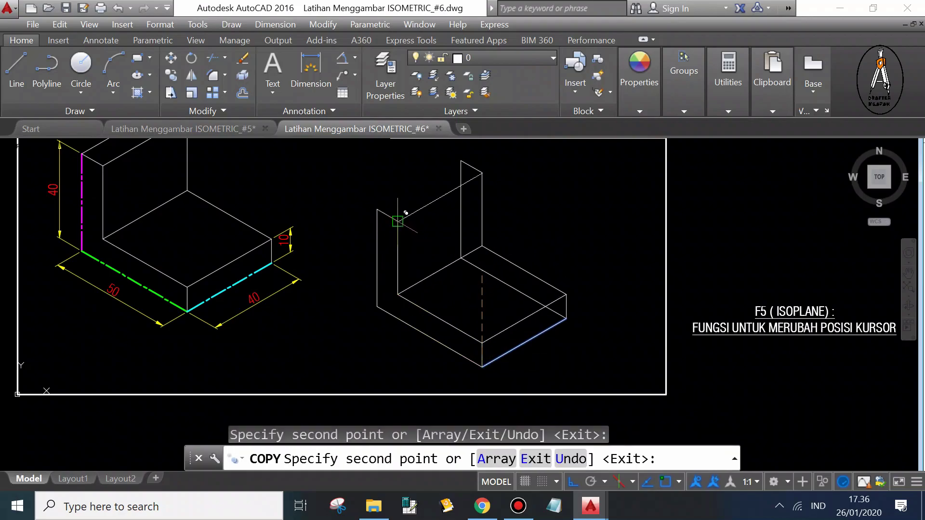
{"action": "left_click", "coordinate": [377, 209]}
{"action": "key", "text": "Escape"}
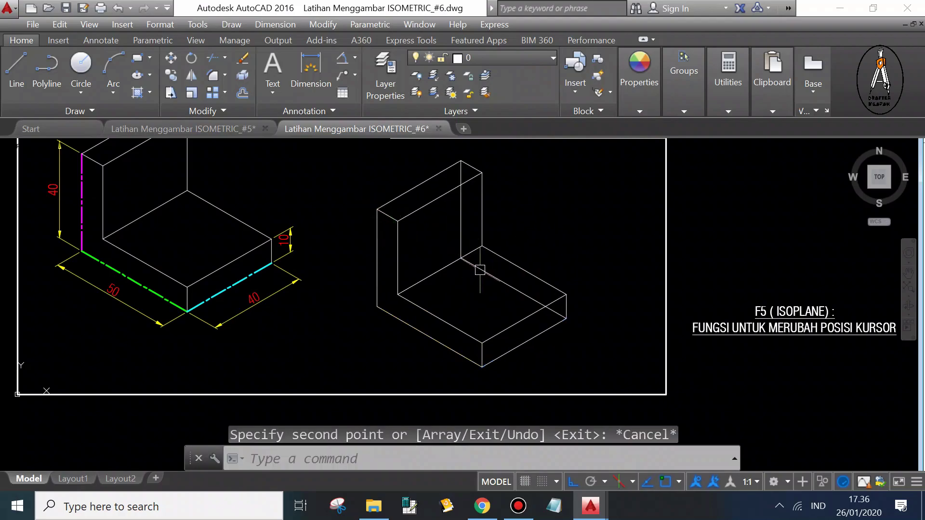
{"action": "left_click", "coordinate": [463, 259]}
{"action": "key", "text": "Delete"}
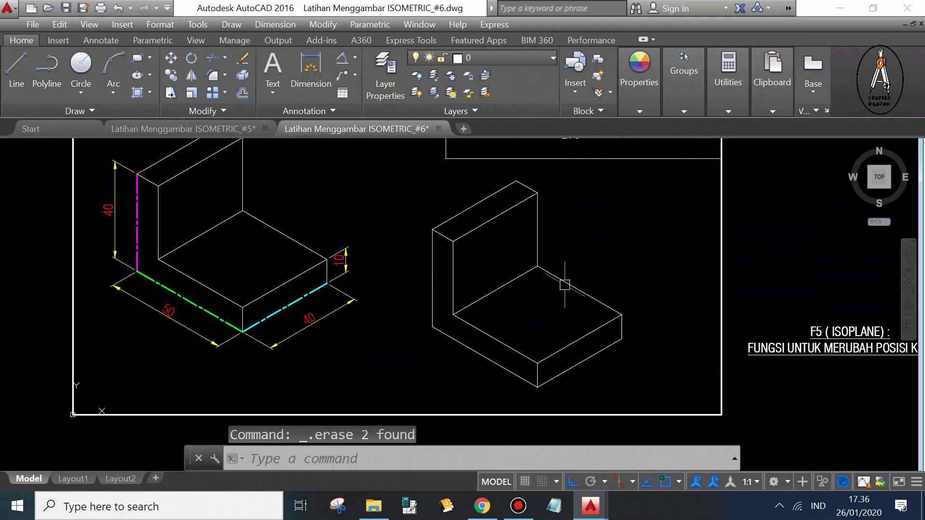
{"action": "scroll", "coordinate": [562, 284], "scroll_direction": "down", "scroll_amount": 2}
{"action": "scroll", "coordinate": [489, 266], "scroll_direction": "up", "scroll_amount": 2}
{"action": "mouse_move", "coordinate": [476, 265]}
{"action": "middle_mouse_down"}
{"action": "mouse_move", "coordinate": [463, 245]}
{"action": "mouse_move", "coordinate": [475, 274]}
{"action": "middle_mouse_up"}
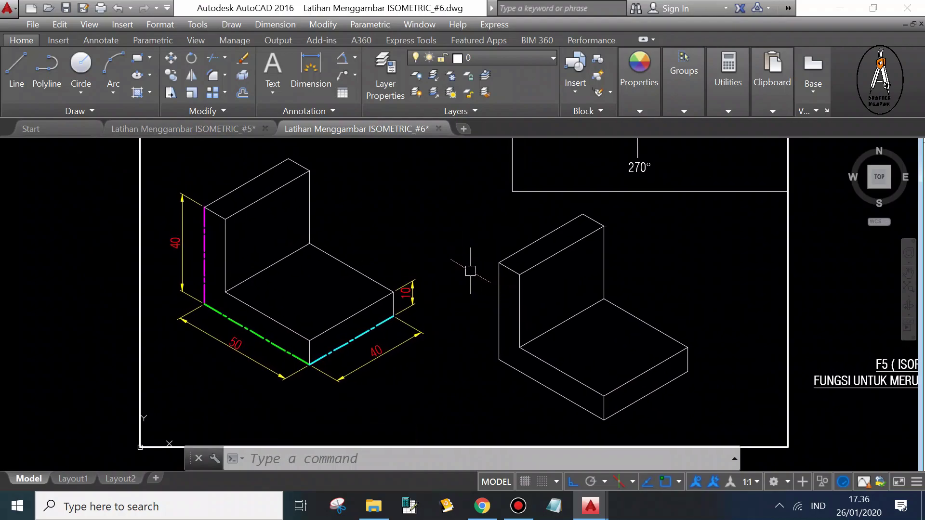
{"action": "scroll", "coordinate": [473, 268], "scroll_direction": "down", "scroll_amount": 2}
{"action": "scroll", "coordinate": [462, 263], "scroll_direction": "up", "scroll_amount": 2}
{"action": "middle_click_drag", "start_coordinate": [463, 263], "coordinate": [415, 258]}
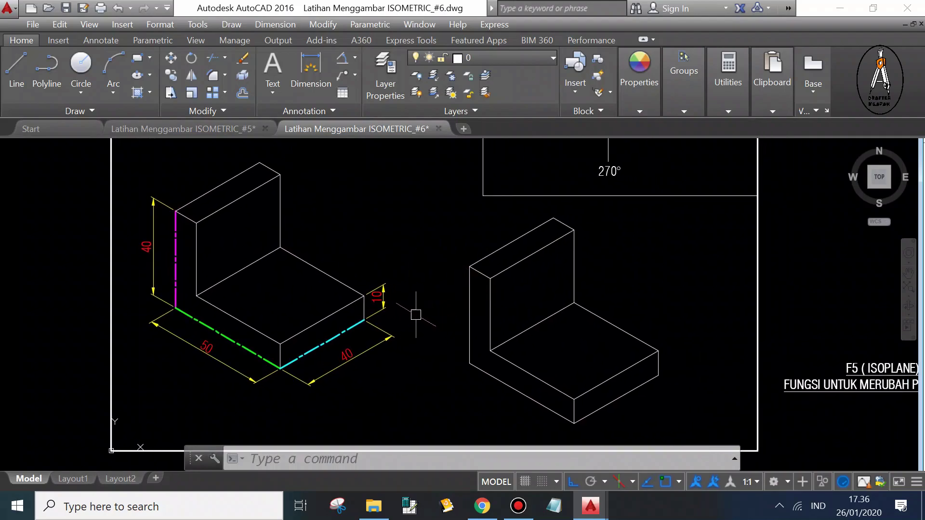
{"action": "scroll", "coordinate": [378, 307], "scroll_direction": "down", "scroll_amount": 2}
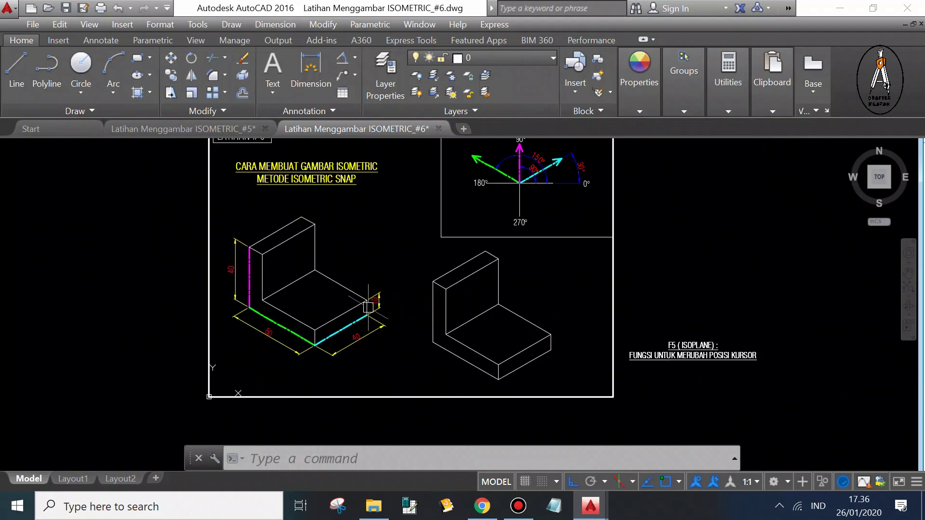
{"action": "middle_click_drag", "start_coordinate": [402, 201], "coordinate": [395, 231]}
{"action": "scroll", "coordinate": [342, 218], "scroll_direction": "up", "scroll_amount": 3}
{"action": "scroll", "coordinate": [343, 229], "scroll_direction": "down", "scroll_amount": 4}
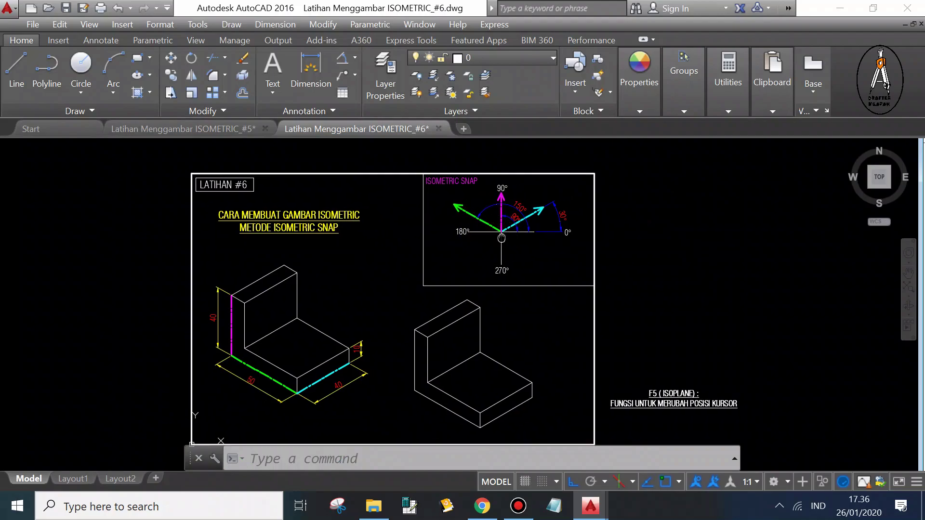
{"action": "middle_click_drag", "start_coordinate": [491, 247], "coordinate": [307, 239]}
{"action": "scroll", "coordinate": [303, 237], "scroll_direction": "down", "scroll_amount": 2}
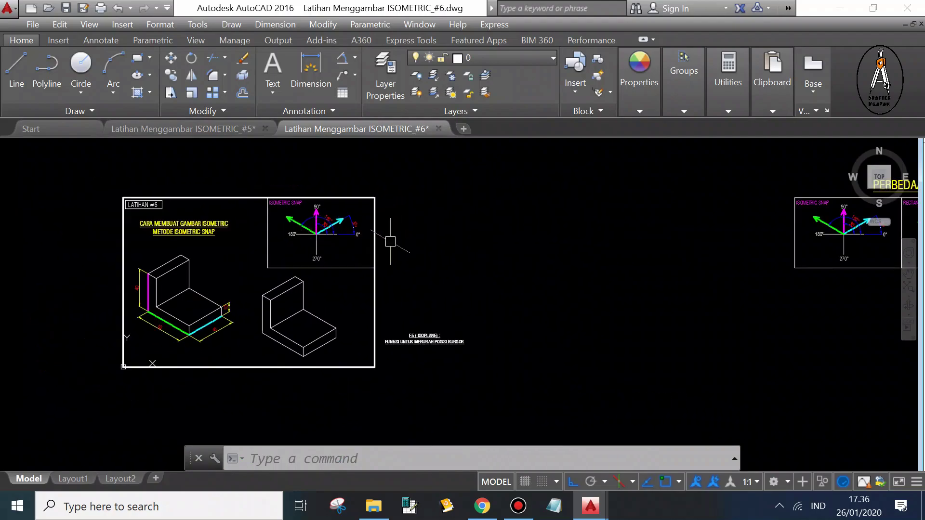
{"action": "scroll", "coordinate": [457, 241], "scroll_direction": "down", "scroll_amount": 4}
{"action": "scroll", "coordinate": [223, 252], "scroll_direction": "up", "scroll_amount": 2}
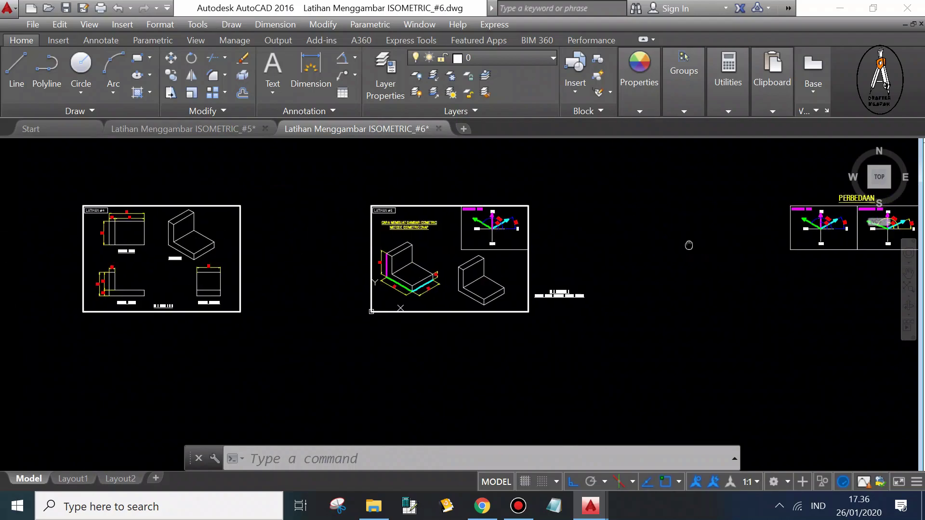
{"action": "middle_click_drag", "start_coordinate": [688, 244], "coordinate": [449, 256]}
{"action": "scroll", "coordinate": [664, 232], "scroll_direction": "up", "scroll_amount": 2}
{"action": "scroll", "coordinate": [588, 247], "scroll_direction": "up", "scroll_amount": 4}
{"action": "scroll", "coordinate": [599, 248], "scroll_direction": "up", "scroll_amount": 2}
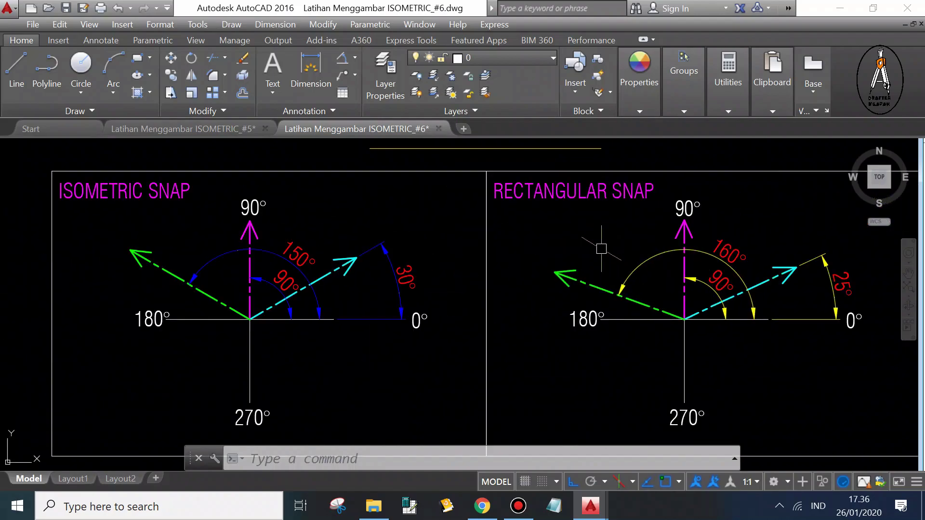
{"action": "scroll", "coordinate": [594, 284], "scroll_direction": "down", "scroll_amount": 2}
{"action": "middle_click_drag", "start_coordinate": [583, 268], "coordinate": [562, 273]}
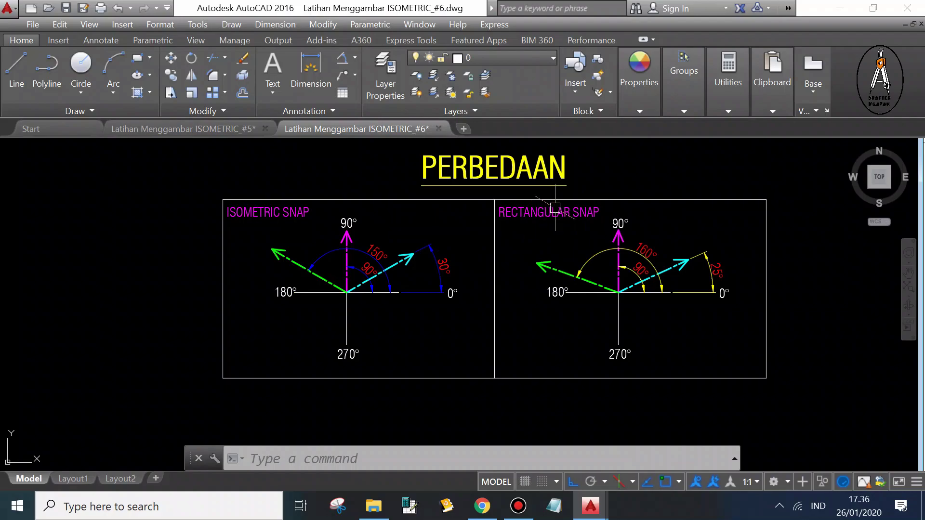
{"action": "scroll", "coordinate": [670, 273], "scroll_direction": "up", "scroll_amount": 2}
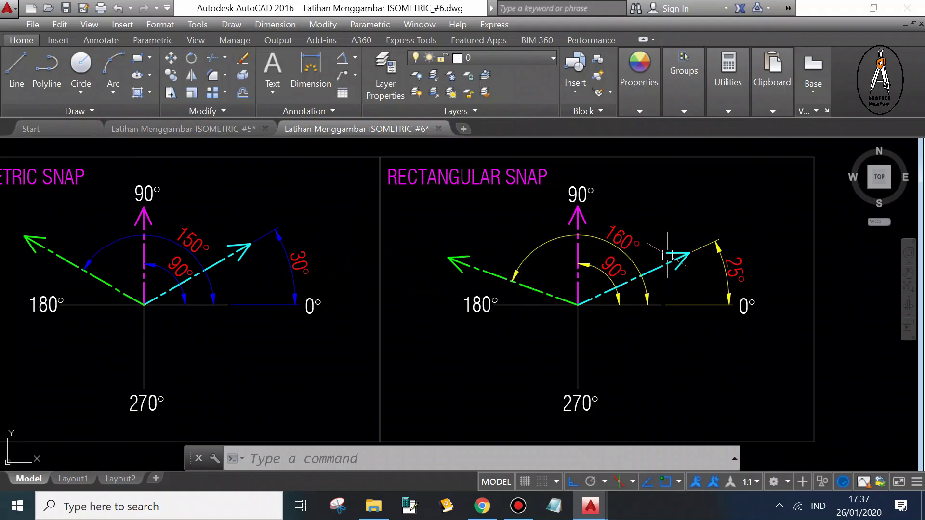
{"action": "scroll", "coordinate": [711, 256], "scroll_direction": "down", "scroll_amount": 2}
{"action": "scroll", "coordinate": [369, 242], "scroll_direction": "up", "scroll_amount": 2}
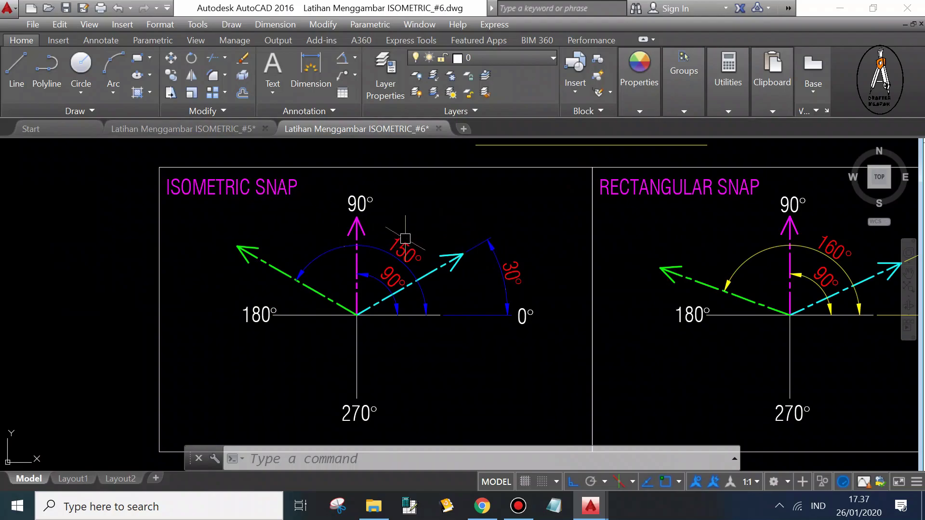
{"action": "scroll", "coordinate": [434, 246], "scroll_direction": "down", "scroll_amount": 3}
{"action": "scroll", "coordinate": [627, 279], "scroll_direction": "down", "scroll_amount": 2}
{"action": "middle_click_drag", "start_coordinate": [481, 289], "coordinate": [663, 289]}
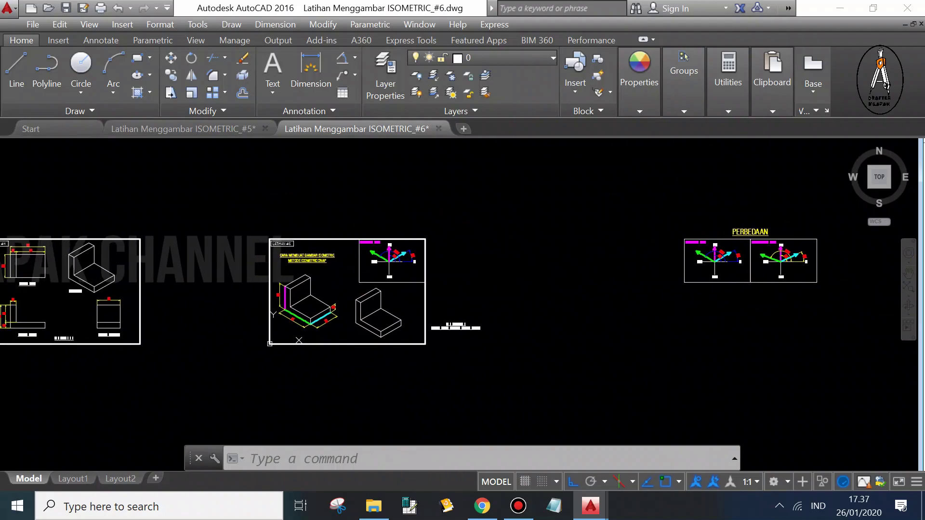
{"action": "scroll", "coordinate": [349, 308], "scroll_direction": "up", "scroll_amount": 2}
{"action": "scroll", "coordinate": [371, 313], "scroll_direction": "up", "scroll_amount": 2}
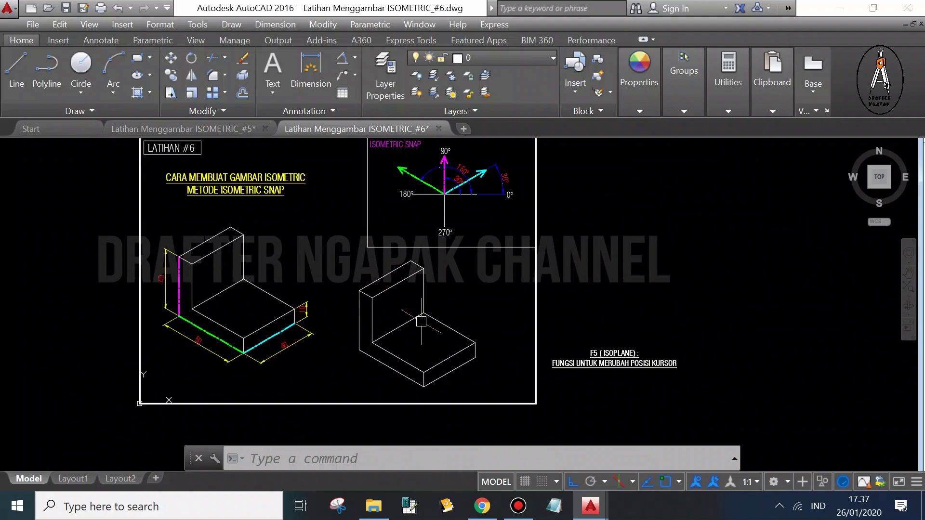
{"action": "scroll", "coordinate": [424, 318], "scroll_direction": "down", "scroll_amount": 1}
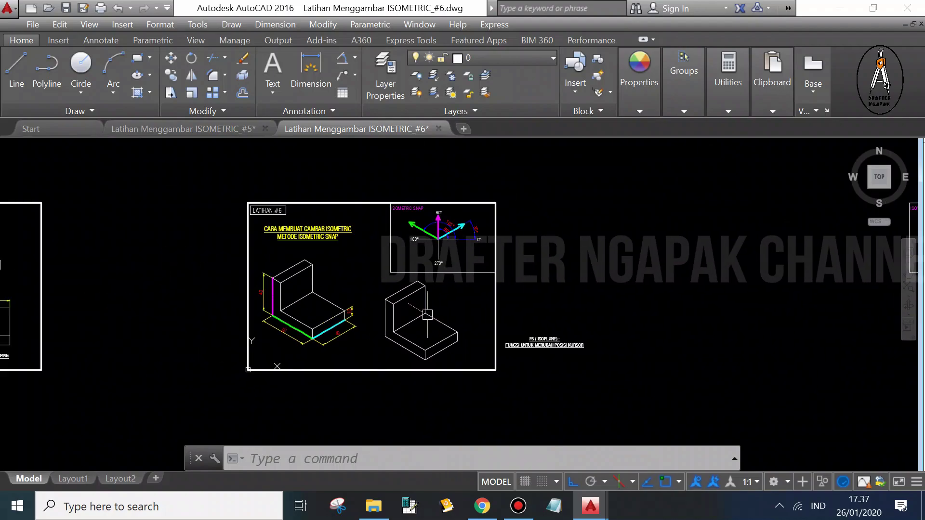
- In the ISOMETRIC_#5 drawing, window-select the rectangular-snap isometric figure, then clear the selection
{"action": "left_click", "coordinate": [239, 139]}
{"action": "scroll", "coordinate": [371, 265], "scroll_direction": "down", "scroll_amount": 2}
{"action": "scroll", "coordinate": [350, 269], "scroll_direction": "up", "scroll_amount": 2}
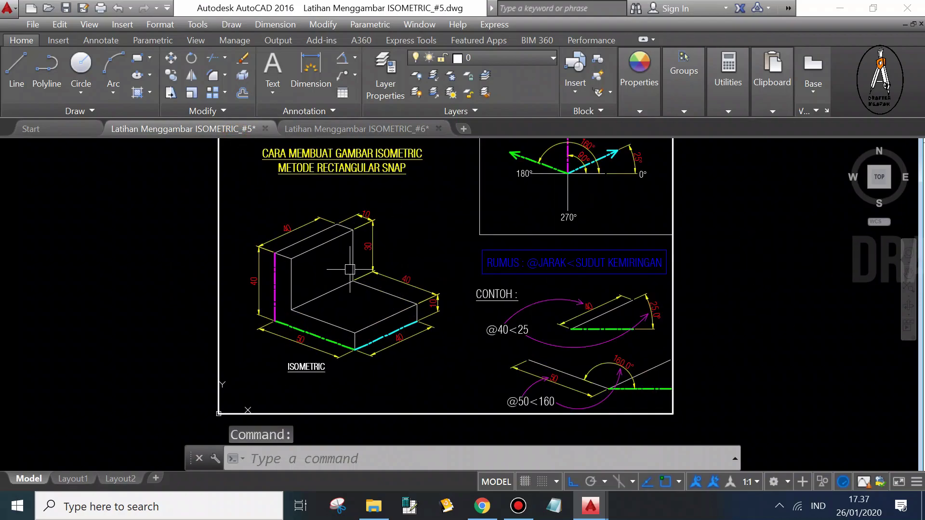
{"action": "left_click", "coordinate": [248, 207]}
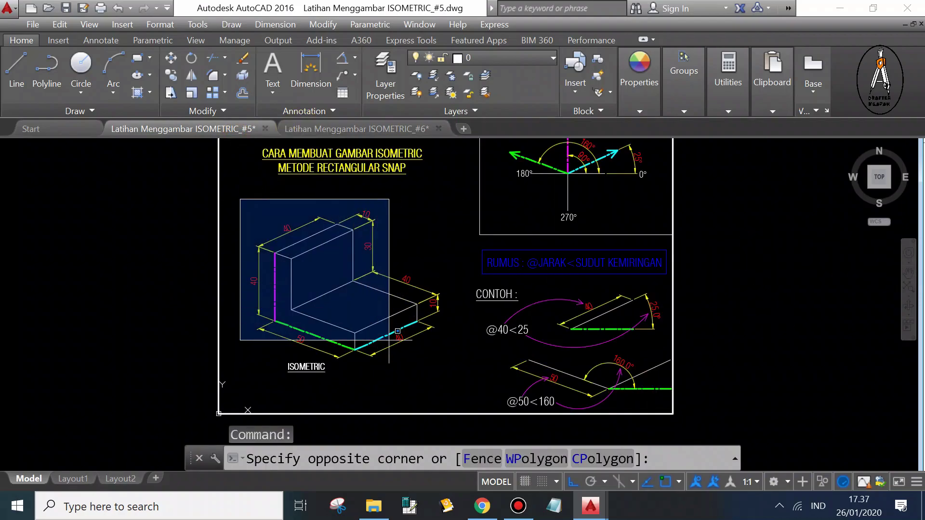
{"action": "left_click", "coordinate": [451, 367]}
{"action": "key", "text": "Escape"}
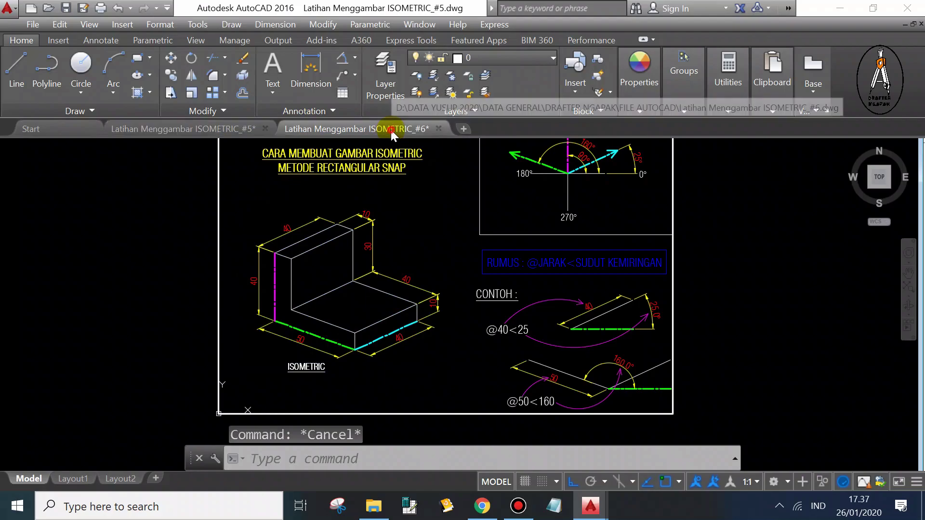
- Paste the first copied L-block below the sheets in the ISOMETRIC_#6 drawing
{"action": "left_click", "coordinate": [391, 129]}
{"action": "scroll", "coordinate": [398, 242], "scroll_direction": "down", "scroll_amount": 2}
{"action": "scroll", "coordinate": [320, 263], "scroll_direction": "up", "scroll_amount": 2}
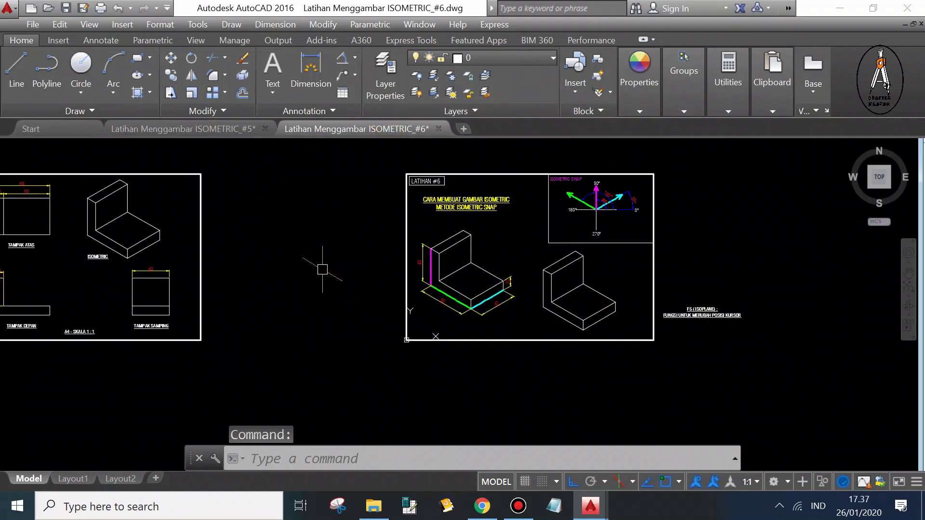
{"action": "scroll", "coordinate": [343, 271], "scroll_direction": "up", "scroll_amount": 2}
{"action": "key", "text": "ctrl+v"}
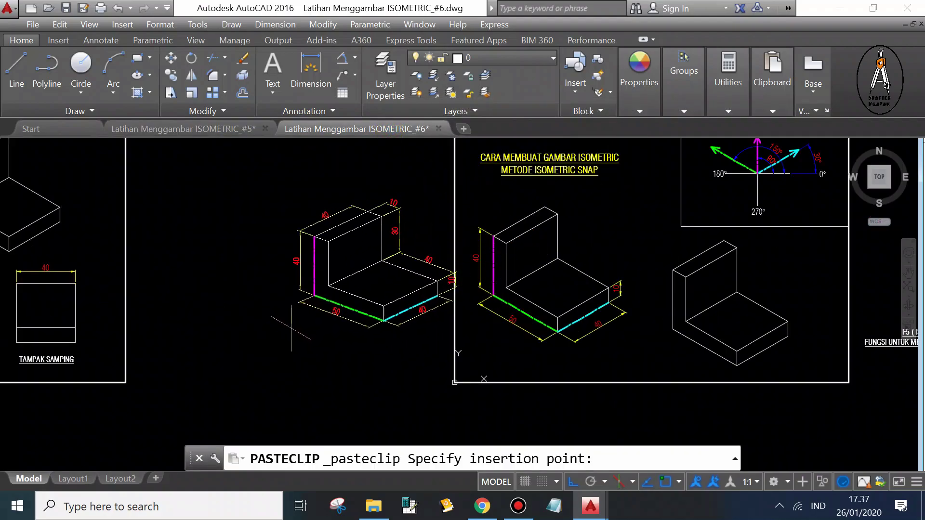
{"action": "scroll", "coordinate": [300, 378], "scroll_direction": "down", "scroll_amount": 3}
{"action": "left_click", "coordinate": [300, 379]}
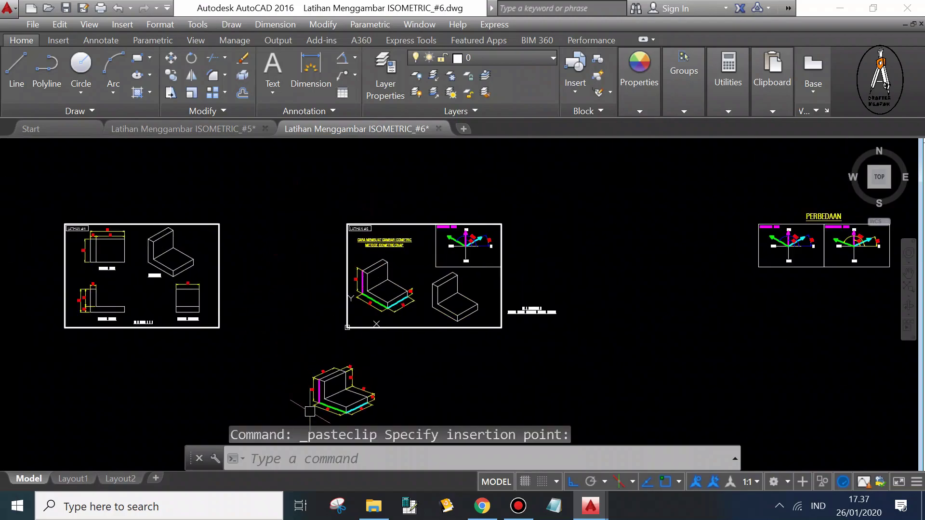
{"action": "scroll", "coordinate": [360, 285], "scroll_direction": "up", "scroll_amount": 4}
- Window-select the dimensioned #6 isometric block, then copy and paste it
{"action": "left_click", "coordinate": [291, 219]}
{"action": "left_click", "coordinate": [522, 368]}
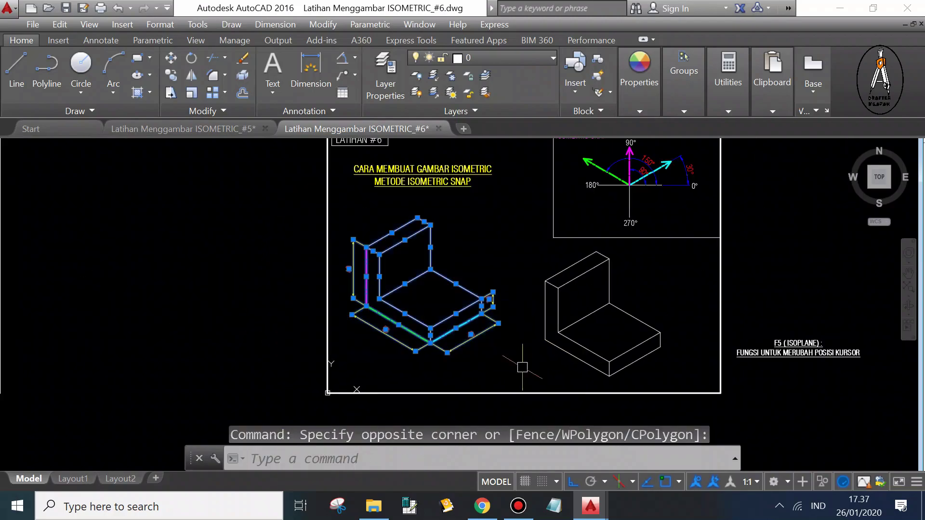
{"action": "scroll", "coordinate": [441, 281], "scroll_direction": "down", "scroll_amount": 5}
{"action": "key", "text": "ctrl+c"}
{"action": "key", "text": "ctrl+v"}
{"action": "scroll", "coordinate": [386, 347], "scroll_direction": "up", "scroll_amount": 8}
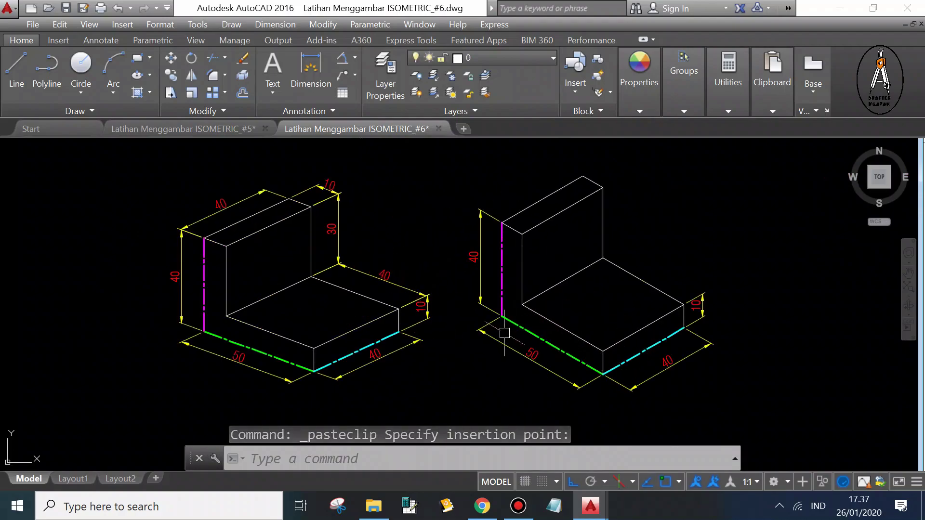
{"action": "scroll", "coordinate": [503, 309], "scroll_direction": "down", "scroll_amount": 3}
{"action": "scroll", "coordinate": [399, 314], "scroll_direction": "up", "scroll_amount": 3}
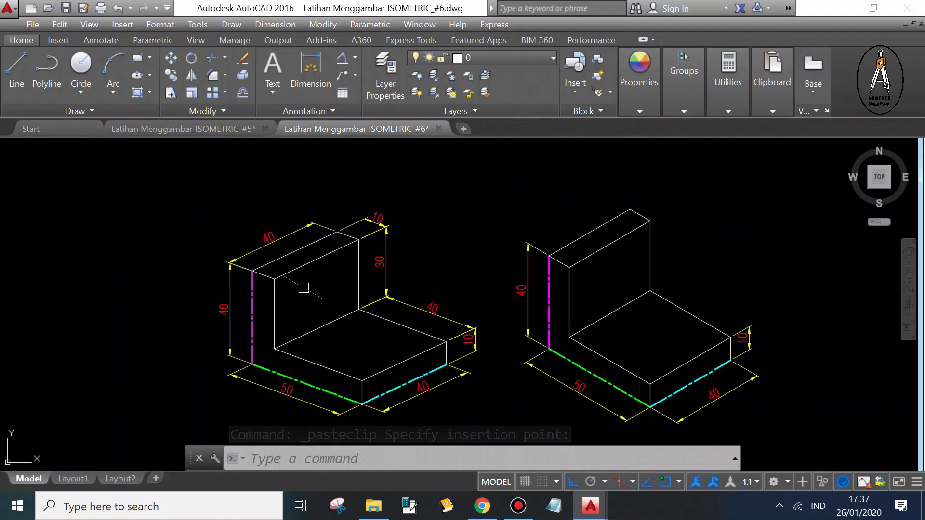
{"action": "scroll", "coordinate": [345, 307], "scroll_direction": "down", "scroll_amount": 5}
- Place the second pasted L-block beside the first one
{"action": "middle_click_drag", "start_coordinate": [417, 293], "coordinate": [313, 352]}
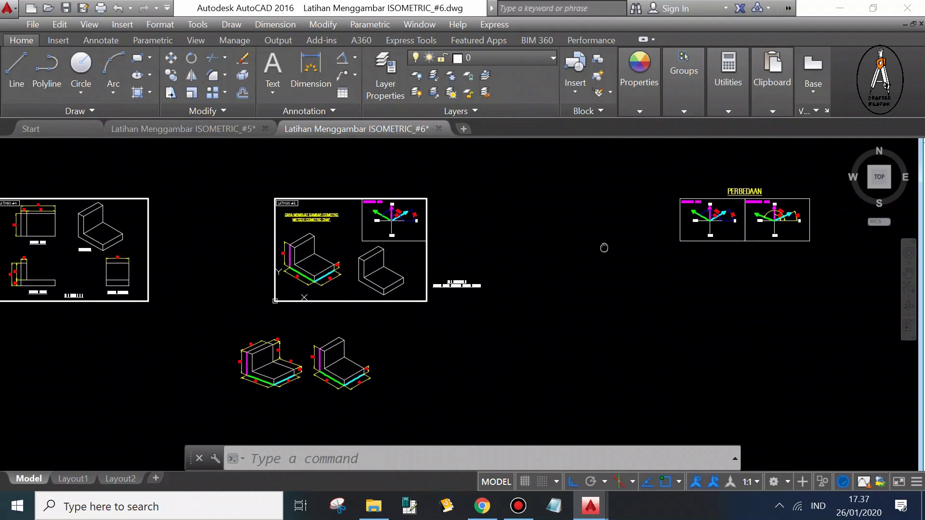
{"action": "scroll", "coordinate": [758, 203], "scroll_direction": "up", "scroll_amount": 6}
{"action": "scroll", "coordinate": [757, 203], "scroll_direction": "down", "scroll_amount": 4}
{"action": "scroll", "coordinate": [758, 204], "scroll_direction": "down", "scroll_amount": 4}
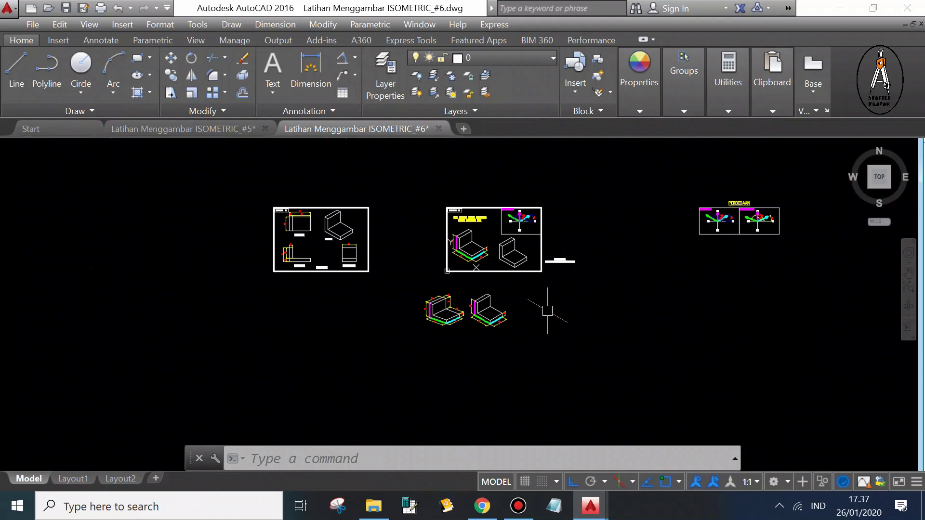
{"action": "scroll", "coordinate": [530, 309], "scroll_direction": "up", "scroll_amount": 2}
{"action": "scroll", "coordinate": [530, 309], "scroll_direction": "down", "scroll_amount": 2}
- Cut the PERBEDAAN diagrams and paste them below the two L-blocks
{"action": "left_click", "coordinate": [650, 159]}
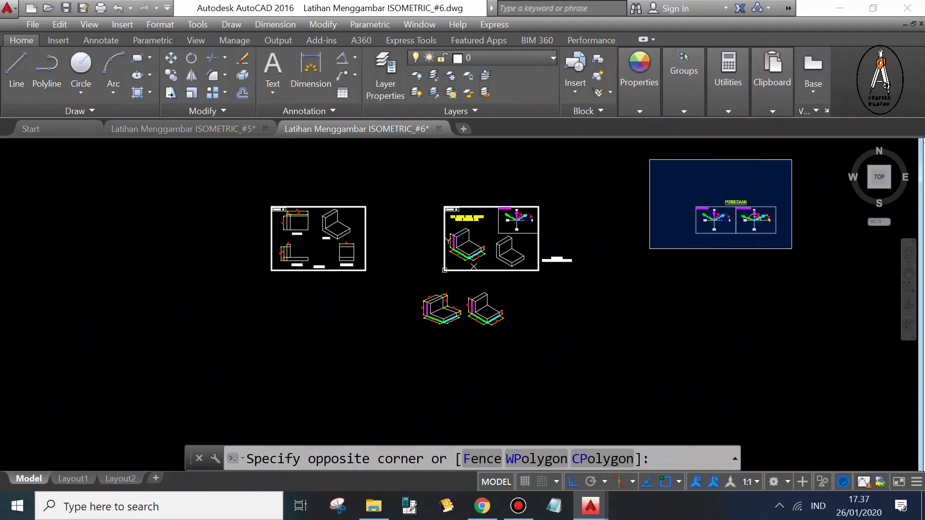
{"action": "left_click", "coordinate": [794, 260]}
{"action": "key", "text": "ctrl+x"}
{"action": "key", "text": "ctrl+v"}
{"action": "scroll", "coordinate": [461, 342], "scroll_direction": "up", "scroll_amount": 4}
{"action": "scroll", "coordinate": [436, 351], "scroll_direction": "up", "scroll_amount": 2}
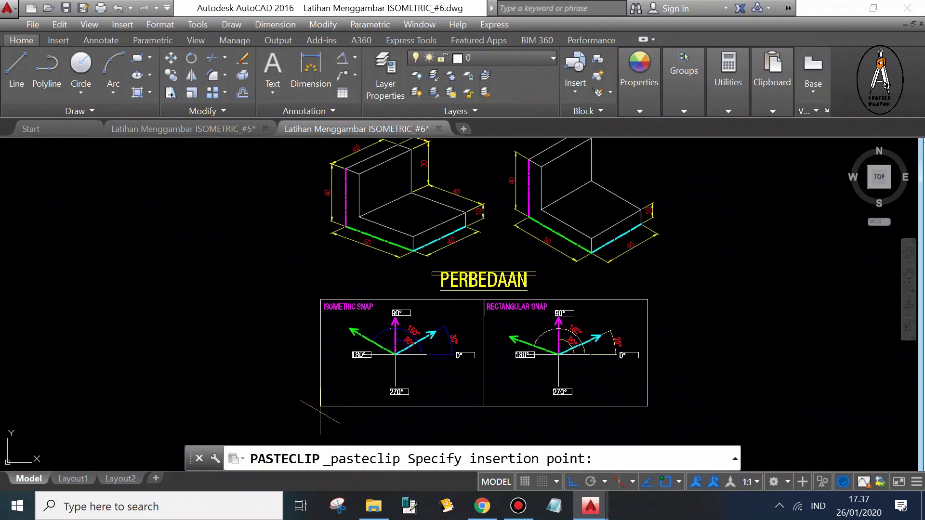
{"action": "left_click", "coordinate": [320, 398]}
{"action": "scroll", "coordinate": [528, 327], "scroll_direction": "up", "scroll_amount": 1}
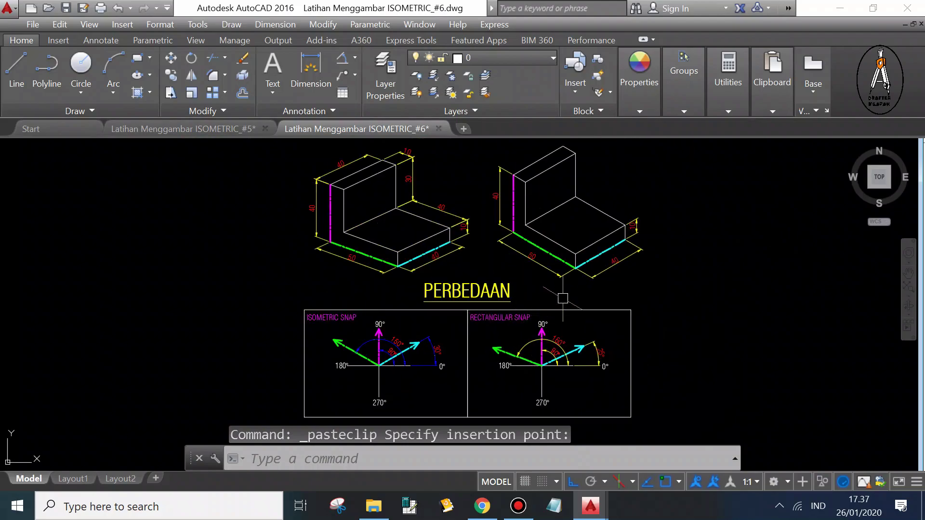
{"action": "scroll", "coordinate": [562, 299], "scroll_direction": "down", "scroll_amount": 2}
{"action": "scroll", "coordinate": [563, 298], "scroll_direction": "up", "scroll_amount": 2}
{"action": "middle_click_drag", "start_coordinate": [477, 334], "coordinate": [477, 298]}
- Move the ISOMETRIC SNAP diagram to the right of the RECTANGULAR SNAP diagram
{"action": "key", "text": "Escape"}
{"action": "type", "text": "m"}
{"action": "key", "text": "Return"}
{"action": "left_click", "coordinate": [454, 400]}
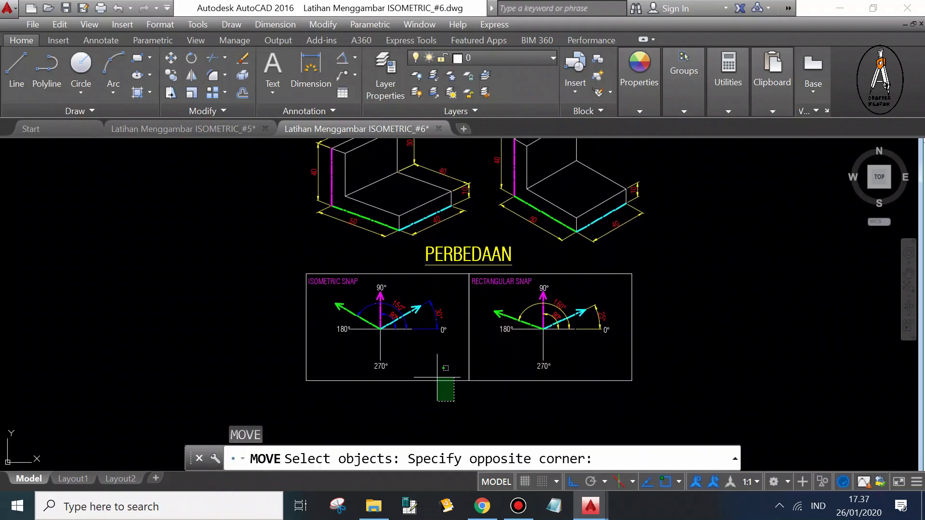
{"action": "left_click", "coordinate": [306, 258]}
{"action": "key", "text": "Return"}
{"action": "left_click", "coordinate": [306, 274]}
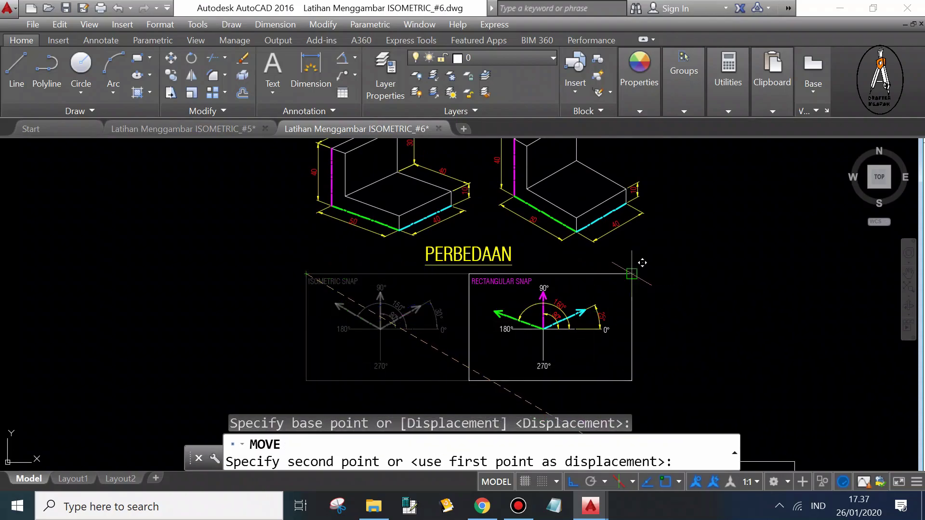
{"action": "left_click", "coordinate": [632, 274]}
- Start moving both snap diagrams together from a picked base point, with ortho turned off
{"action": "key", "text": "Escape"}
{"action": "type", "text": "m"}
{"action": "key", "text": "Return"}
{"action": "left_click", "coordinate": [382, 258]}
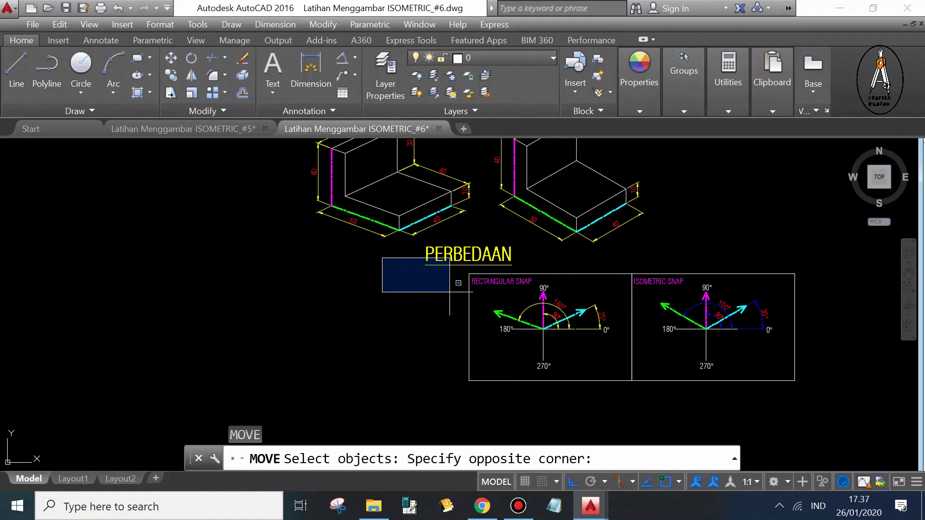
{"action": "left_click", "coordinate": [795, 385]}
{"action": "key", "text": "Return"}
{"action": "left_click", "coordinate": [653, 402]}
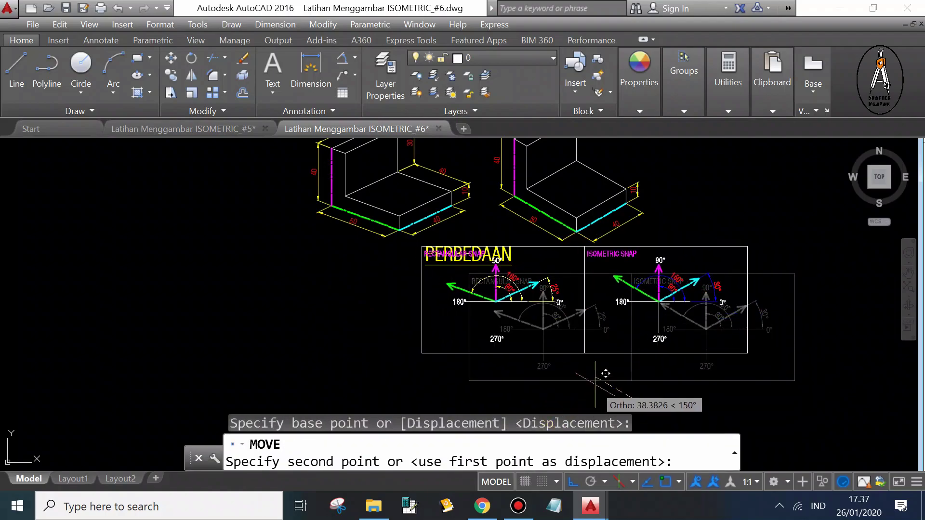
{"action": "scroll", "coordinate": [606, 374], "scroll_direction": "down", "scroll_amount": 2}
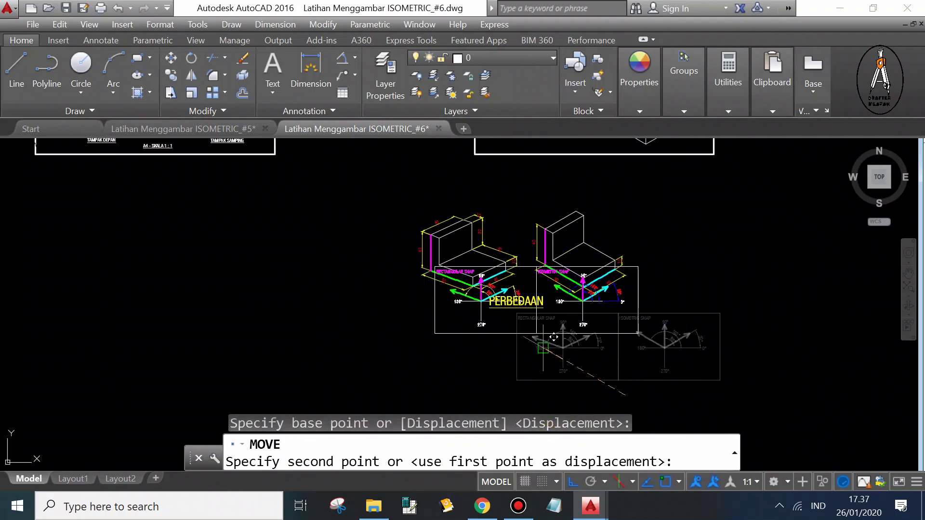
{"action": "scroll", "coordinate": [582, 354], "scroll_direction": "up", "scroll_amount": 2}
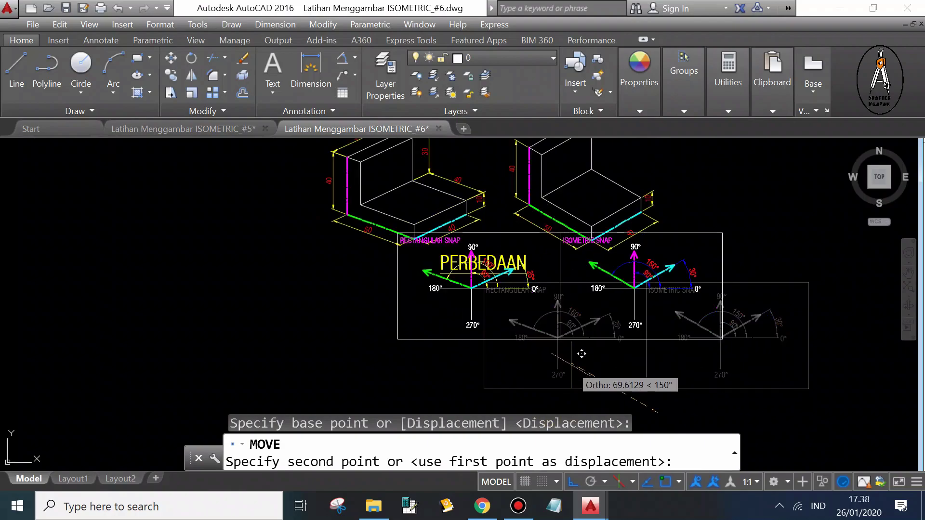
{"action": "scroll", "coordinate": [582, 353], "scroll_direction": "down", "scroll_amount": 2}
{"action": "scroll", "coordinate": [568, 357], "scroll_direction": "up", "scroll_amount": 2}
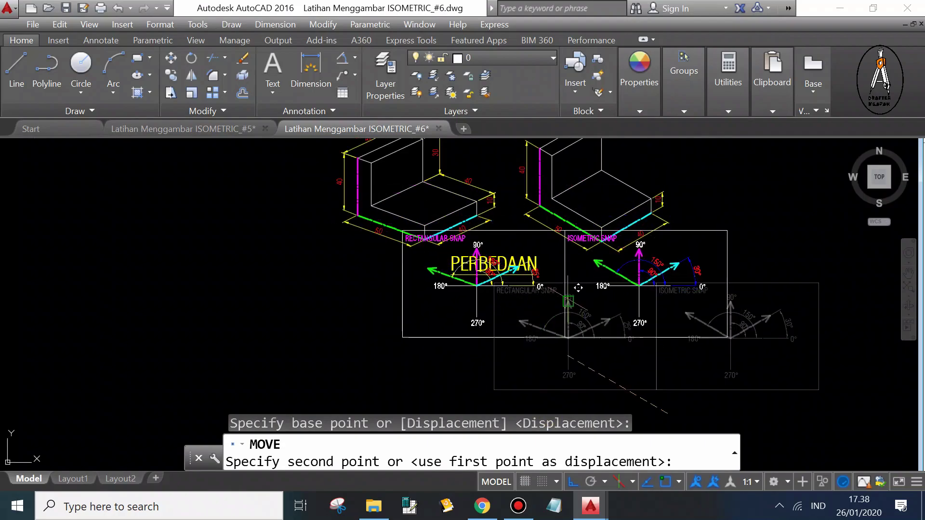
{"action": "key", "text": "F8"}
{"action": "scroll", "coordinate": [528, 324], "scroll_direction": "down", "scroll_amount": 2}
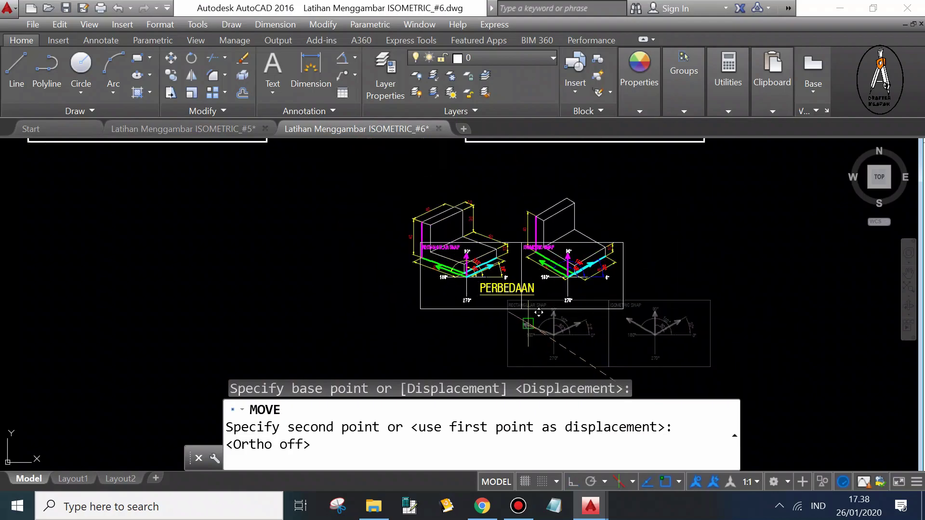
{"action": "middle_click_drag", "start_coordinate": [528, 371], "coordinate": [523, 315]}
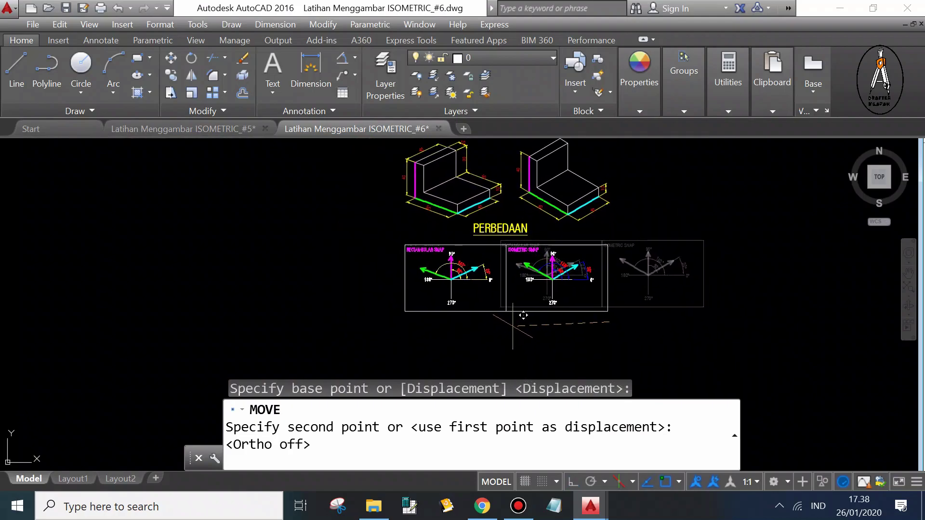
- Drop both snap diagrams centred under the PERBEDAAN title, check the layout, then show ISOMETRIC_#5
{"action": "left_click", "coordinate": [524, 315]}
{"action": "scroll", "coordinate": [554, 270], "scroll_direction": "up", "scroll_amount": 2}
{"action": "scroll", "coordinate": [571, 250], "scroll_direction": "up", "scroll_amount": 1}
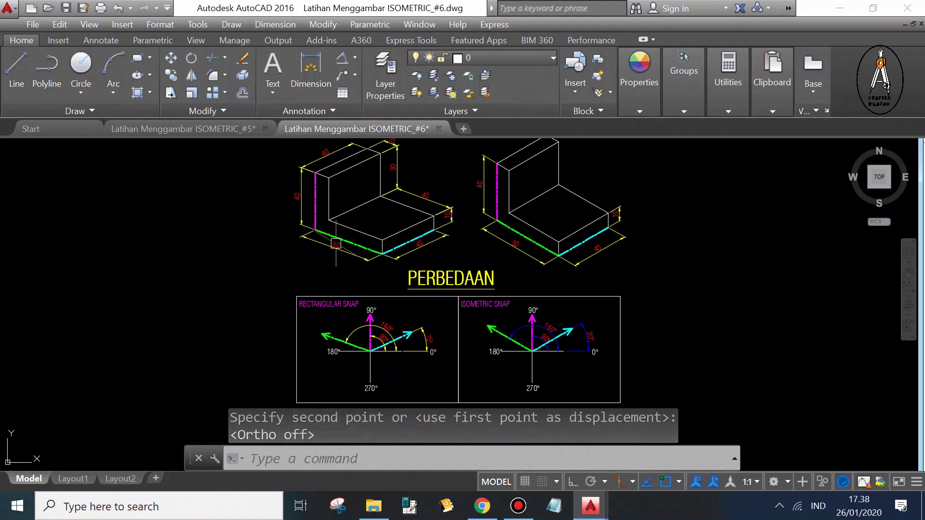
{"action": "scroll", "coordinate": [394, 341], "scroll_direction": "up", "scroll_amount": 2}
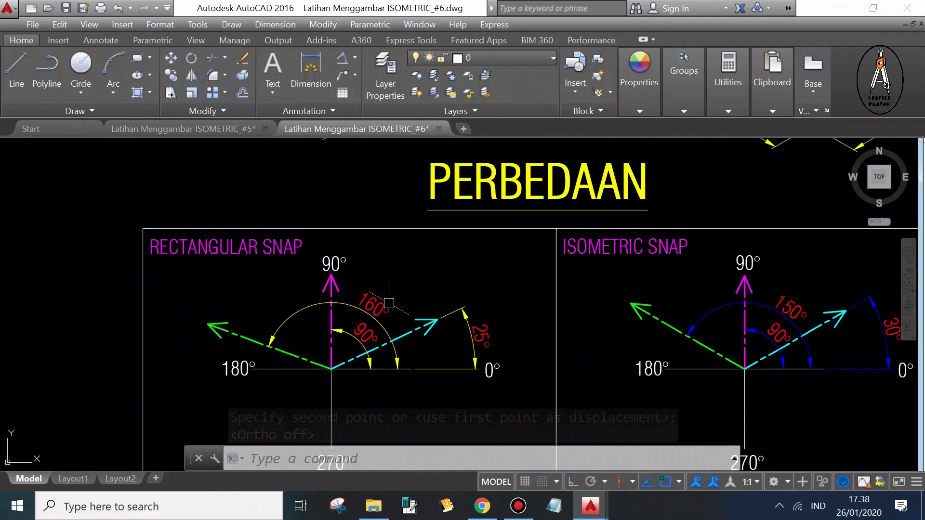
{"action": "scroll", "coordinate": [373, 304], "scroll_direction": "down", "scroll_amount": 4}
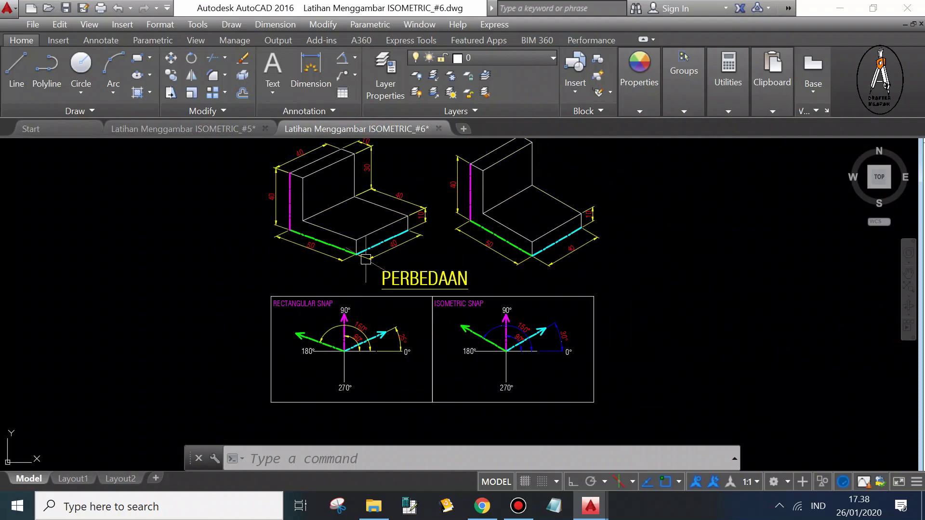
{"action": "scroll", "coordinate": [332, 248], "scroll_direction": "up", "scroll_amount": 2}
{"action": "scroll", "coordinate": [313, 313], "scroll_direction": "down", "scroll_amount": 2}
{"action": "scroll", "coordinate": [330, 369], "scroll_direction": "up", "scroll_amount": 2}
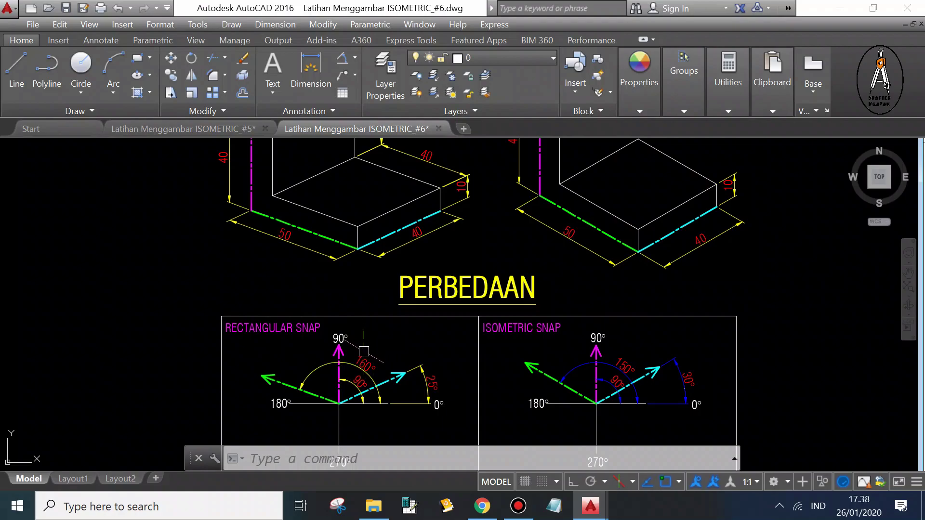
{"action": "left_click", "coordinate": [230, 129]}
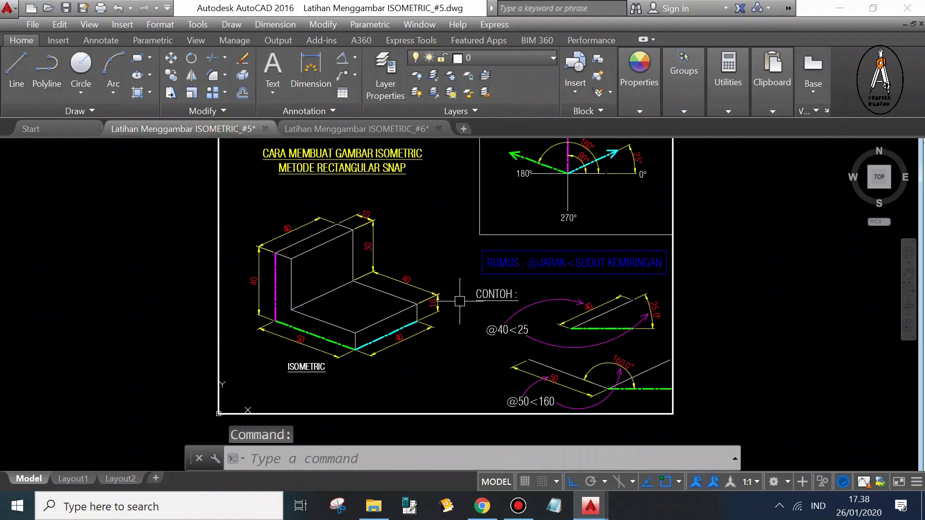
- Zoom and pan to centre the LATIHAN #5 sheet in view
{"action": "scroll", "coordinate": [545, 345], "scroll_direction": "up", "scroll_amount": 4}
{"action": "scroll", "coordinate": [466, 303], "scroll_direction": "down", "scroll_amount": 2}
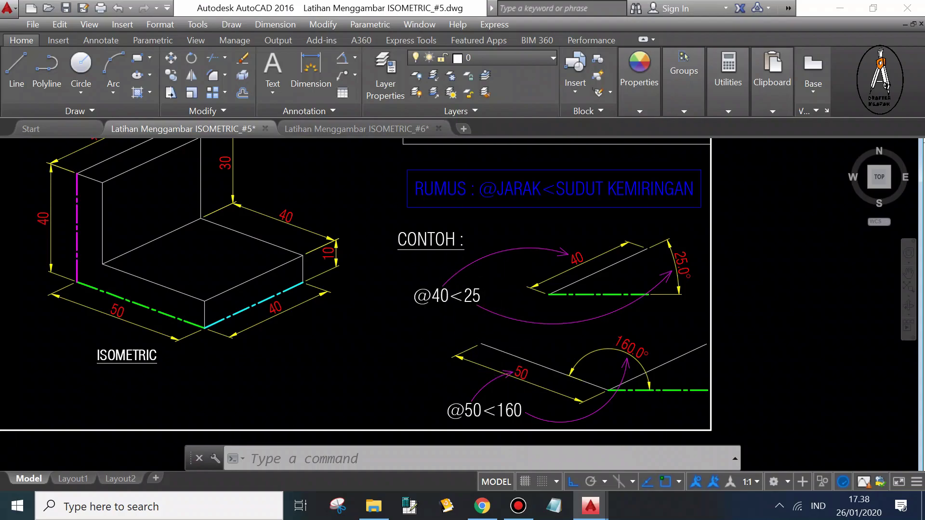
{"action": "scroll", "coordinate": [417, 269], "scroll_direction": "down", "scroll_amount": 4}
{"action": "scroll", "coordinate": [432, 281], "scroll_direction": "up", "scroll_amount": 2}
{"action": "middle_click_drag", "start_coordinate": [394, 256], "coordinate": [381, 278]}
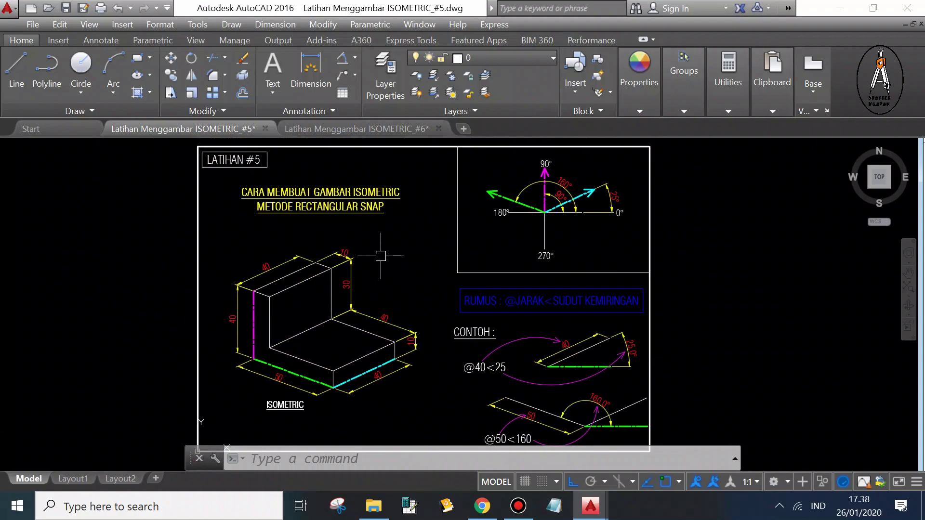
- Return to ISOMETRIC_#6 and frame the two L-blocks above the PERBEDAAN chart
{"action": "left_click", "coordinate": [415, 128]}
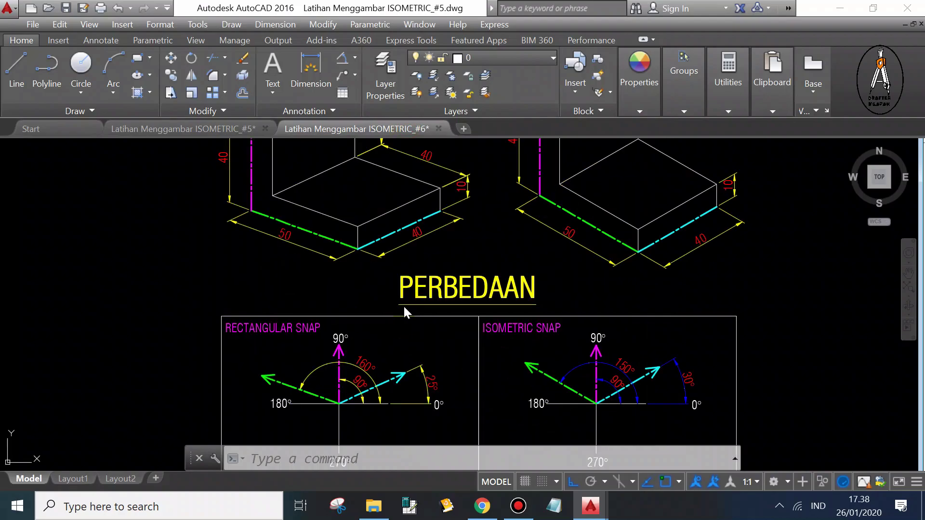
{"action": "scroll", "coordinate": [423, 251], "scroll_direction": "down", "scroll_amount": 4}
{"action": "scroll", "coordinate": [549, 317], "scroll_direction": "up", "scroll_amount": 4}
{"action": "middle_click_drag", "start_coordinate": [549, 318], "coordinate": [553, 352]}
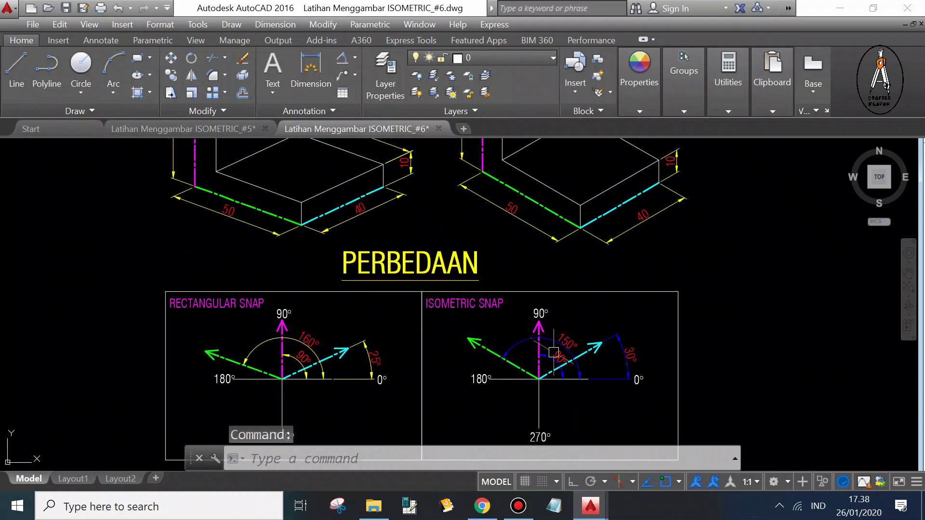
{"action": "scroll", "coordinate": [485, 304], "scroll_direction": "down", "scroll_amount": 2}
{"action": "scroll", "coordinate": [549, 333], "scroll_direction": "up", "scroll_amount": 2}
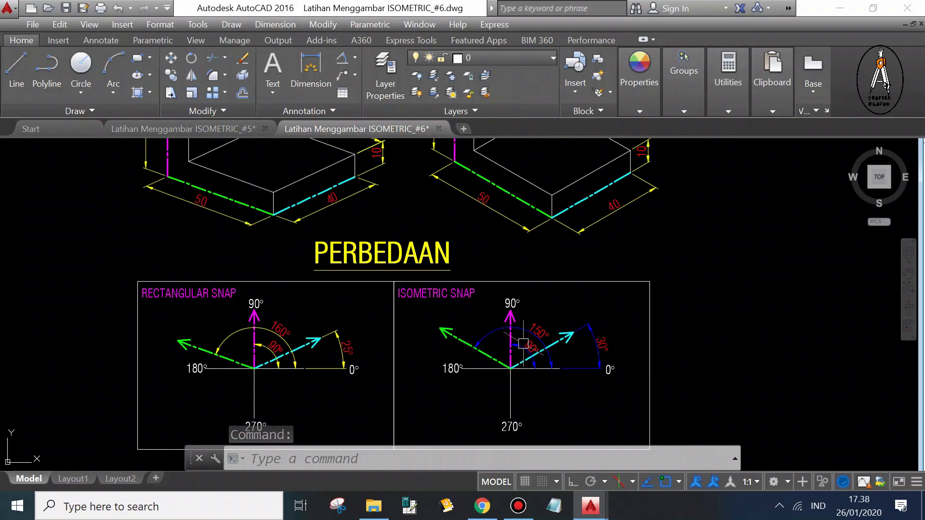
{"action": "scroll", "coordinate": [570, 359], "scroll_direction": "up", "scroll_amount": 2}
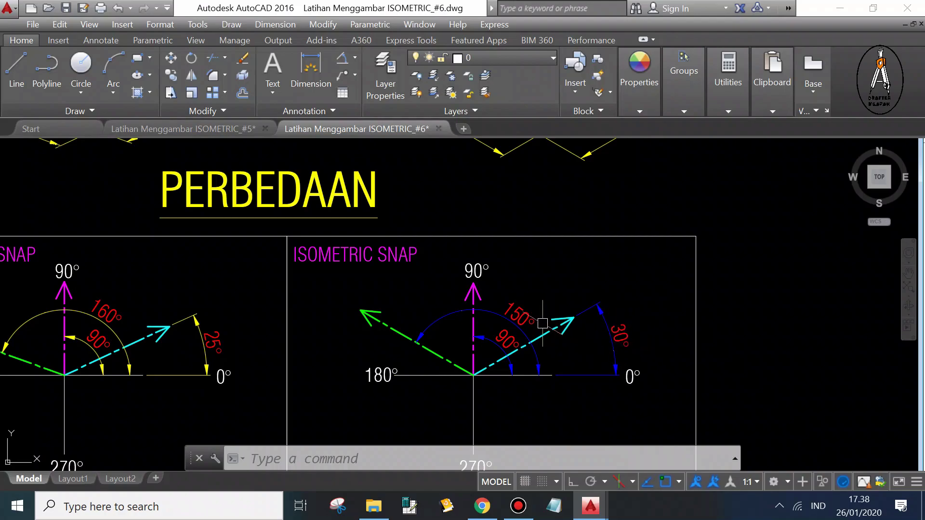
{"action": "scroll", "coordinate": [571, 365], "scroll_direction": "down", "scroll_amount": 5}
{"action": "scroll", "coordinate": [530, 337], "scroll_direction": "up", "scroll_amount": 2}
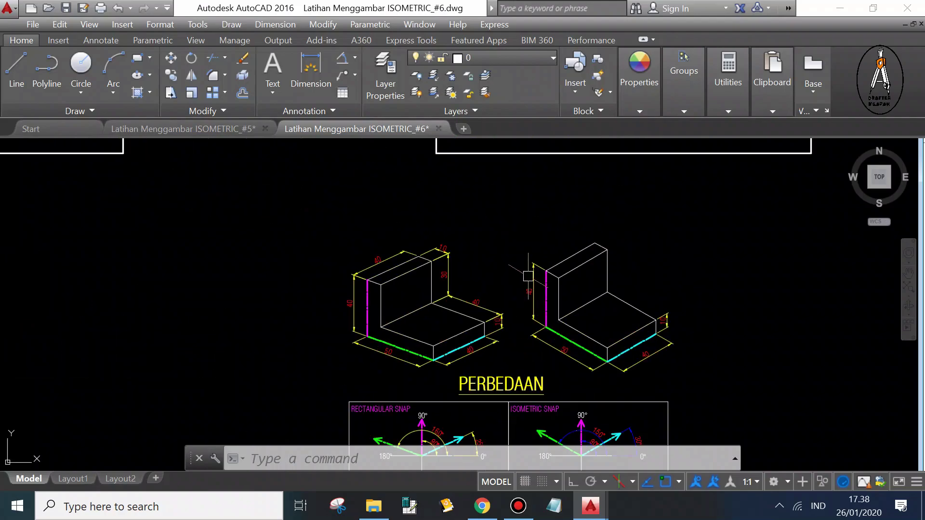
{"action": "scroll", "coordinate": [554, 265], "scroll_direction": "down", "scroll_amount": 3}
{"action": "scroll", "coordinate": [566, 219], "scroll_direction": "up", "scroll_amount": 3}
{"action": "scroll", "coordinate": [566, 219], "scroll_direction": "up", "scroll_amount": 3}
{"action": "middle_click_drag", "start_coordinate": [510, 216], "coordinate": [464, 234]}
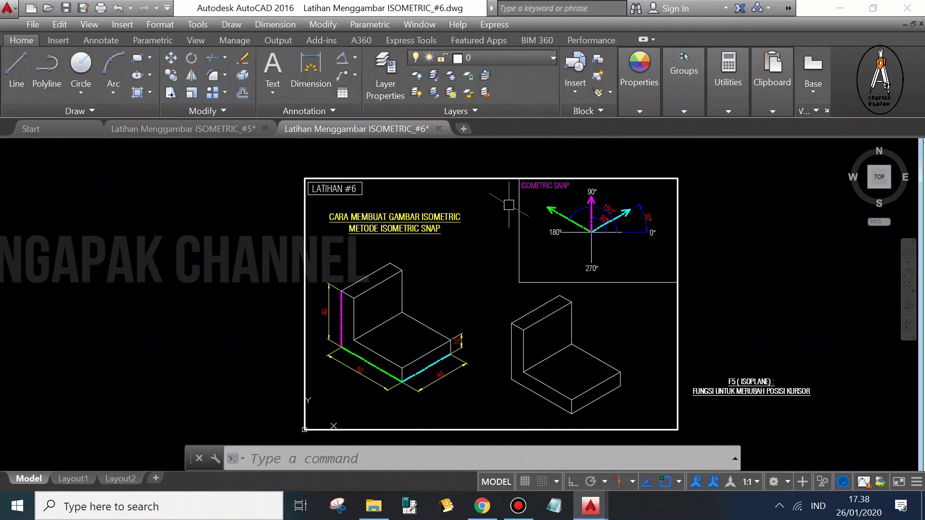
{"action": "scroll", "coordinate": [464, 234], "scroll_direction": "up", "scroll_amount": 2}
{"action": "middle_click_drag", "start_coordinate": [490, 288], "coordinate": [479, 252]}
{"action": "scroll", "coordinate": [510, 251], "scroll_direction": "down", "scroll_amount": 3}
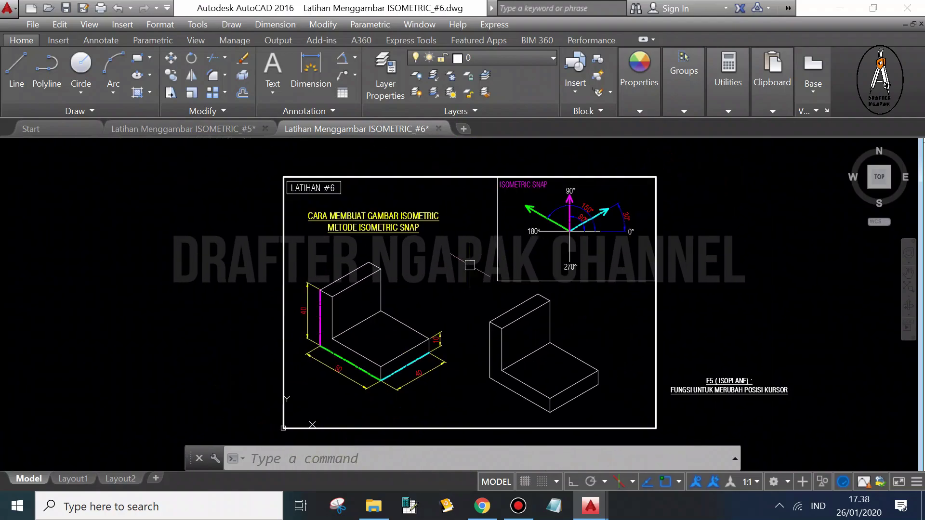
{"action": "scroll", "coordinate": [539, 251], "scroll_direction": "up", "scroll_amount": 3}
{"action": "middle_click_drag", "start_coordinate": [548, 250], "coordinate": [550, 239]}
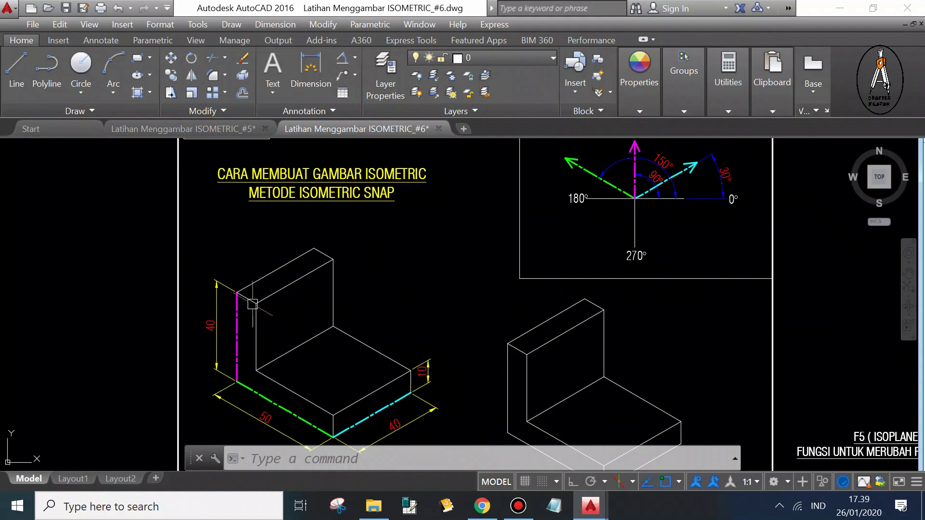
{"action": "scroll", "coordinate": [428, 298], "scroll_direction": "down", "scroll_amount": 2}
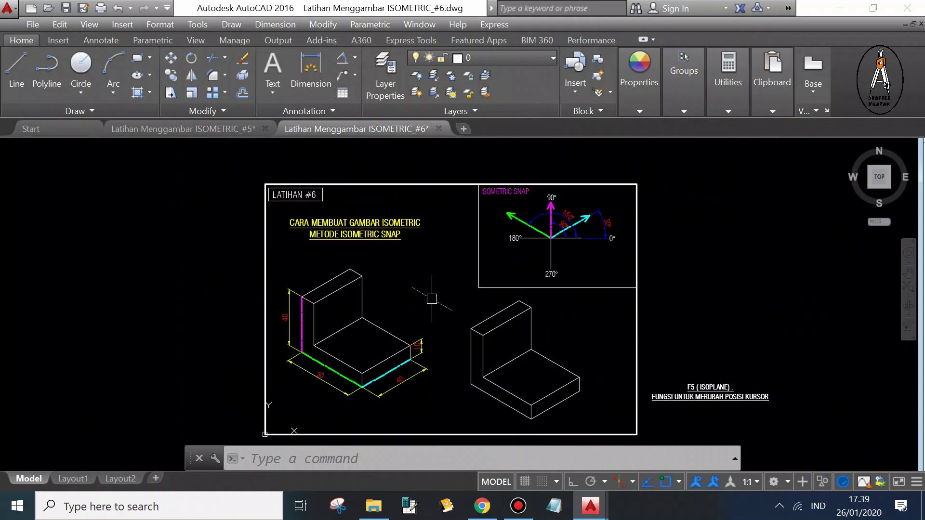
{"action": "scroll", "coordinate": [425, 315], "scroll_direction": "up", "scroll_amount": 2}
{"action": "scroll", "coordinate": [491, 313], "scroll_direction": "down", "scroll_amount": 2}
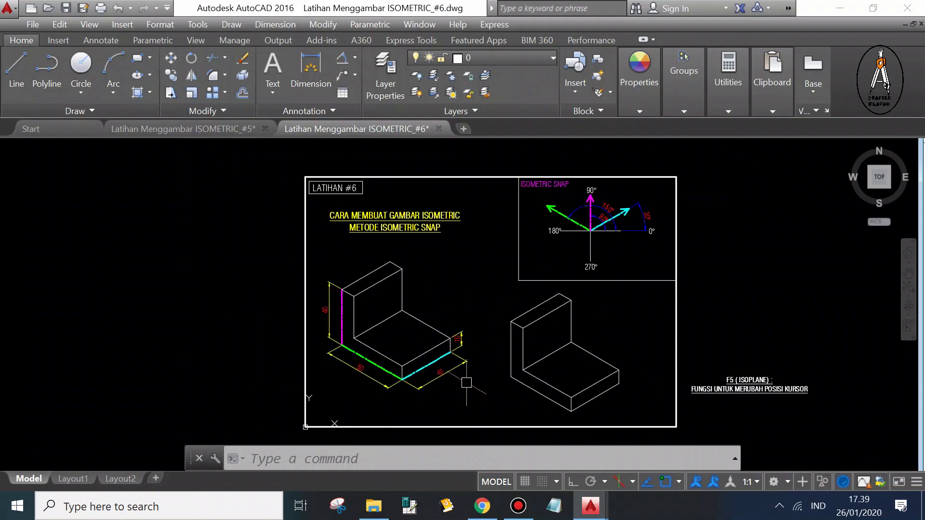
{"action": "scroll", "coordinate": [466, 306], "scroll_direction": "up", "scroll_amount": 2}
{"action": "scroll", "coordinate": [265, 214], "scroll_direction": "up", "scroll_amount": 2}
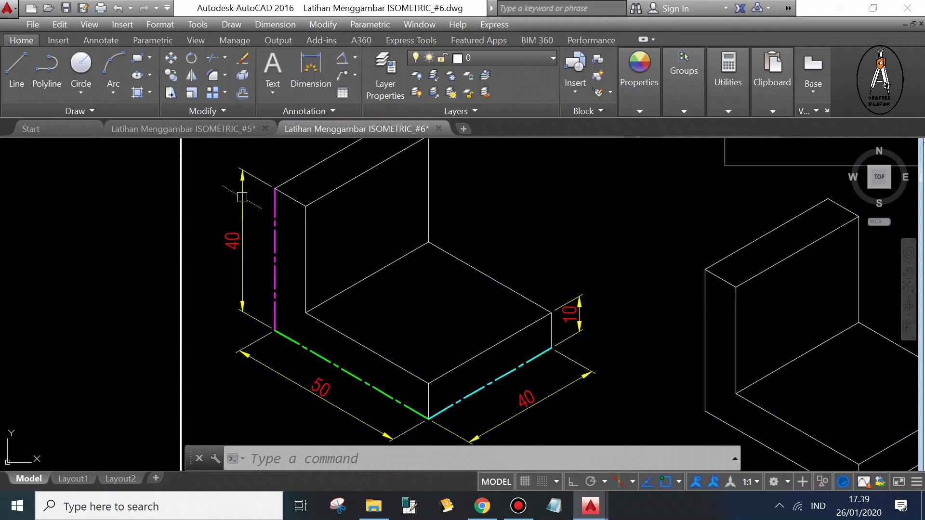
{"action": "scroll", "coordinate": [255, 208], "scroll_direction": "down", "scroll_amount": 2}
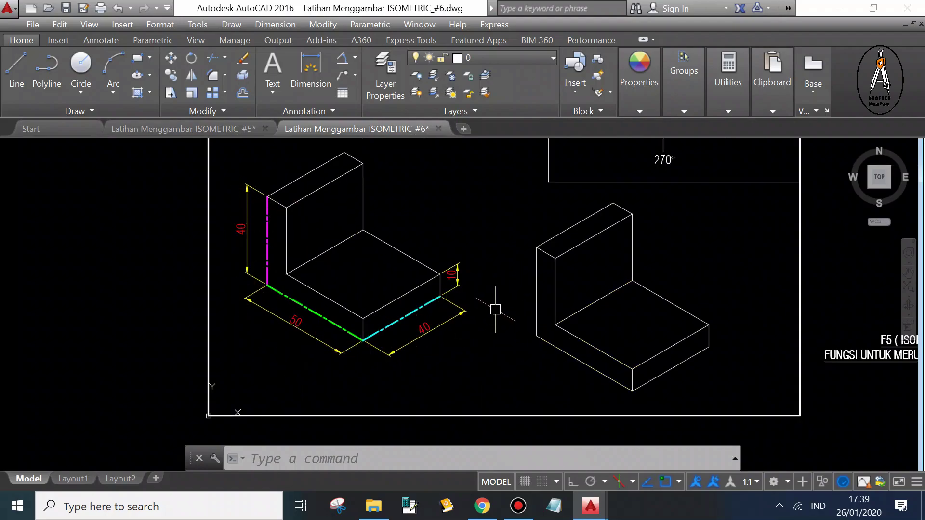
{"action": "scroll", "coordinate": [477, 298], "scroll_direction": "down", "scroll_amount": 2}
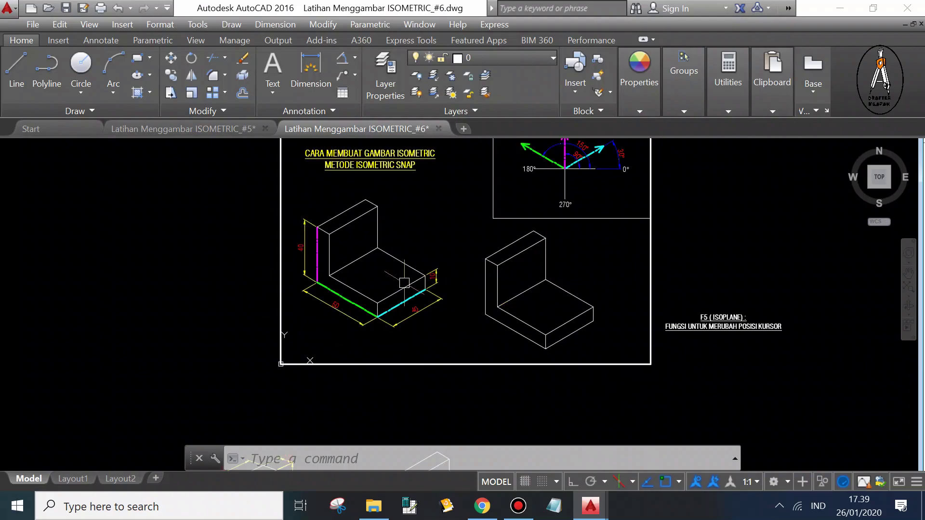
{"action": "scroll", "coordinate": [462, 294], "scroll_direction": "up", "scroll_amount": 2}
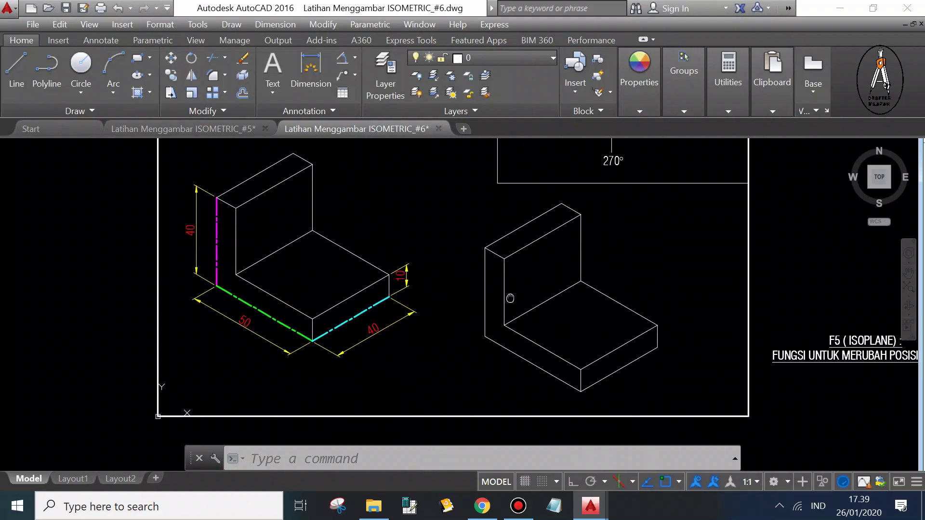
{"action": "scroll", "coordinate": [507, 289], "scroll_direction": "down", "scroll_amount": 1}
{"action": "scroll", "coordinate": [507, 285], "scroll_direction": "up", "scroll_amount": 1}
{"action": "scroll", "coordinate": [487, 303], "scroll_direction": "up", "scroll_amount": 2}
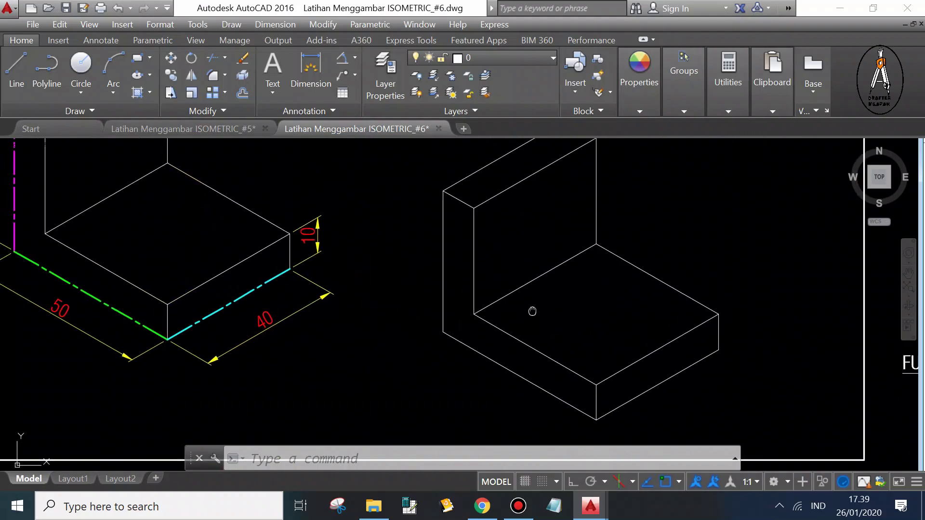
{"action": "scroll", "coordinate": [564, 281], "scroll_direction": "down", "scroll_amount": 2}
{"action": "scroll", "coordinate": [562, 280], "scroll_direction": "up", "scroll_amount": 2}
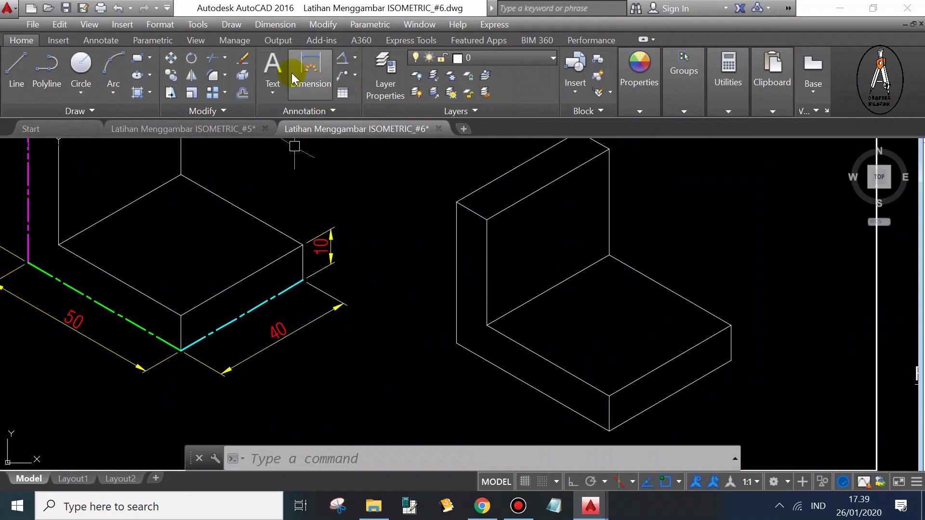
- Add a 50 aligned dimension along the right L-block's lower-left base edge
{"action": "left_click", "coordinate": [103, 42]}
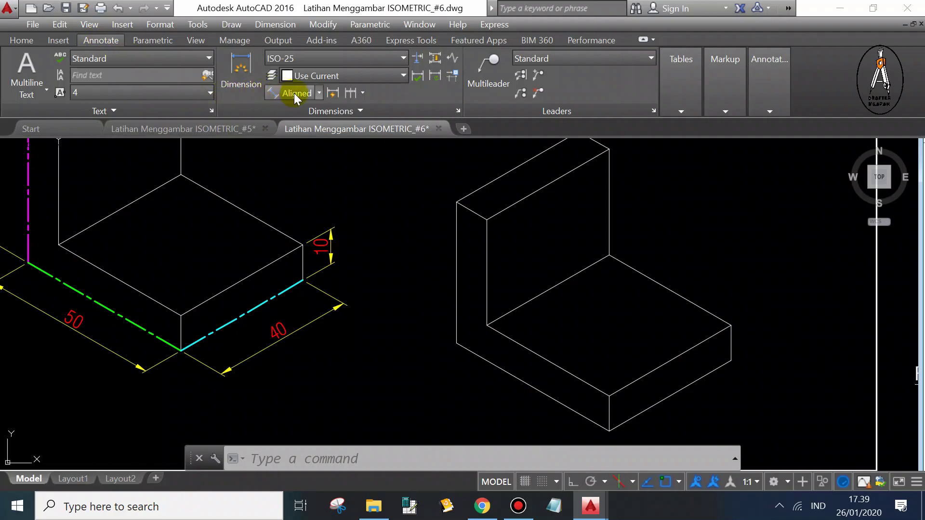
{"action": "left_click", "coordinate": [318, 93]}
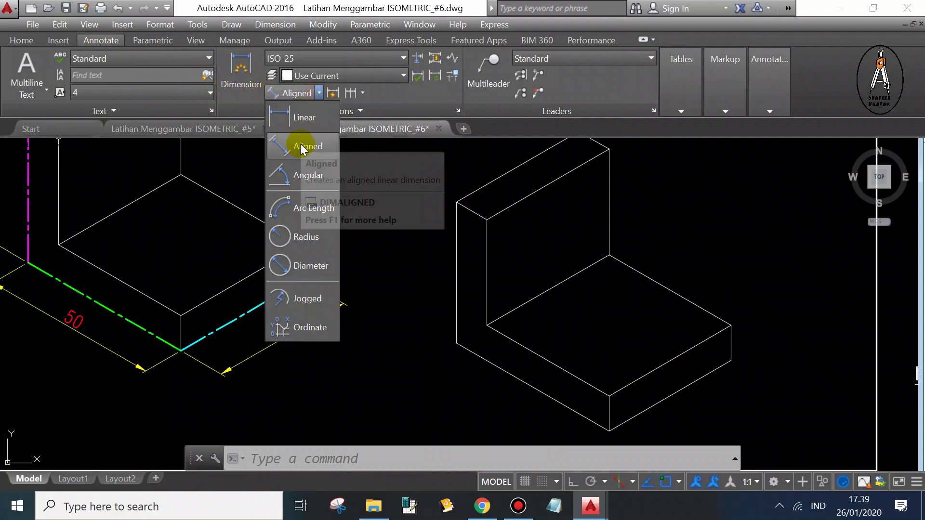
{"action": "left_click", "coordinate": [300, 144]}
{"action": "scroll", "coordinate": [475, 314], "scroll_direction": "up", "scroll_amount": 2}
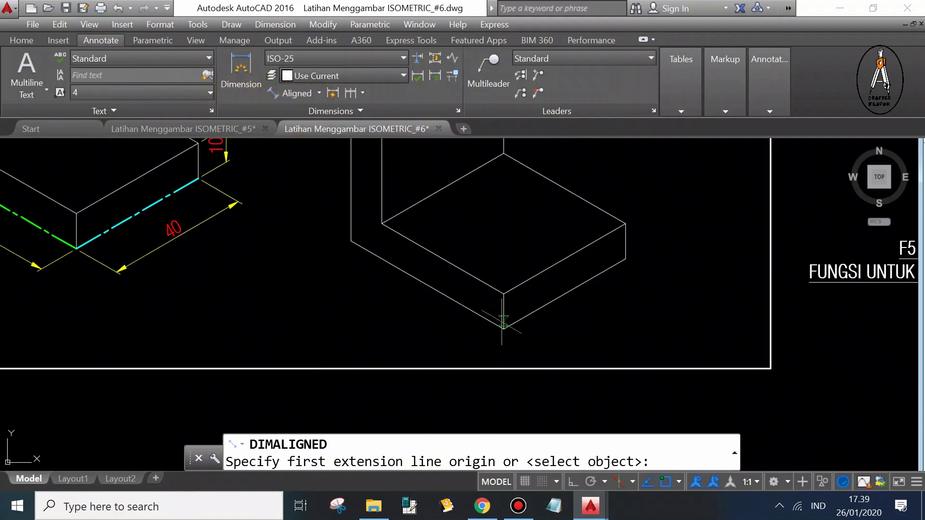
{"action": "left_click", "coordinate": [503, 329]}
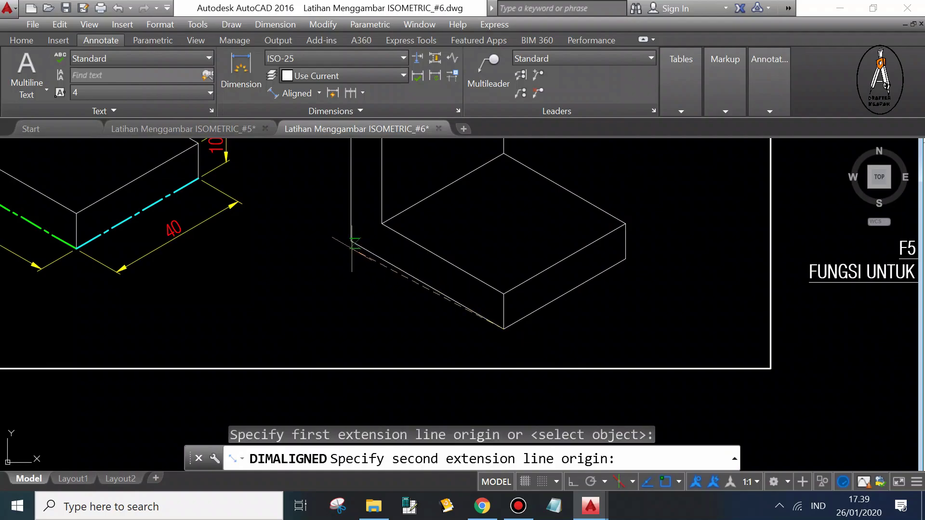
{"action": "left_click", "coordinate": [351, 241]}
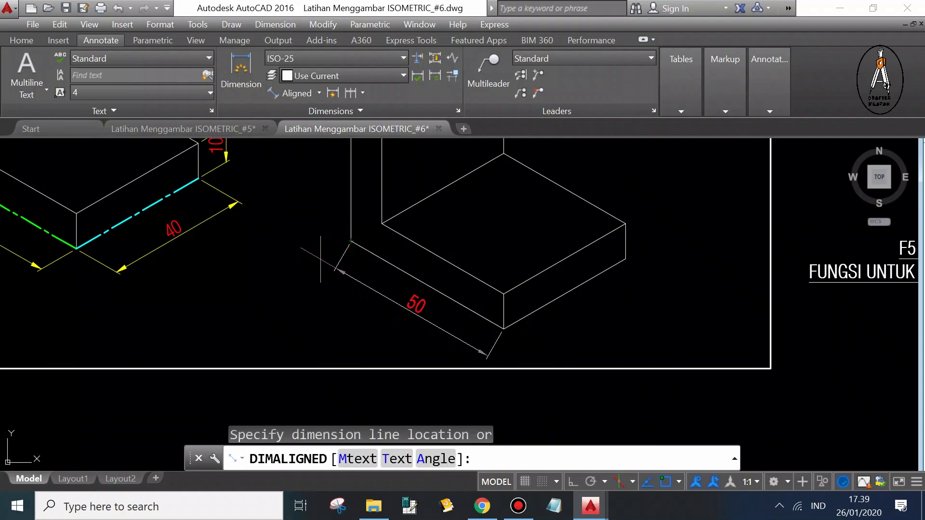
{"action": "left_click", "coordinate": [320, 258]}
- Oblique the 50 dimension's extension lines to 30 degrees
{"action": "scroll", "coordinate": [469, 288], "scroll_direction": "down", "scroll_amount": 3}
{"action": "scroll", "coordinate": [410, 264], "scroll_direction": "up", "scroll_amount": 1}
{"action": "scroll", "coordinate": [460, 342], "scroll_direction": "up", "scroll_amount": 1}
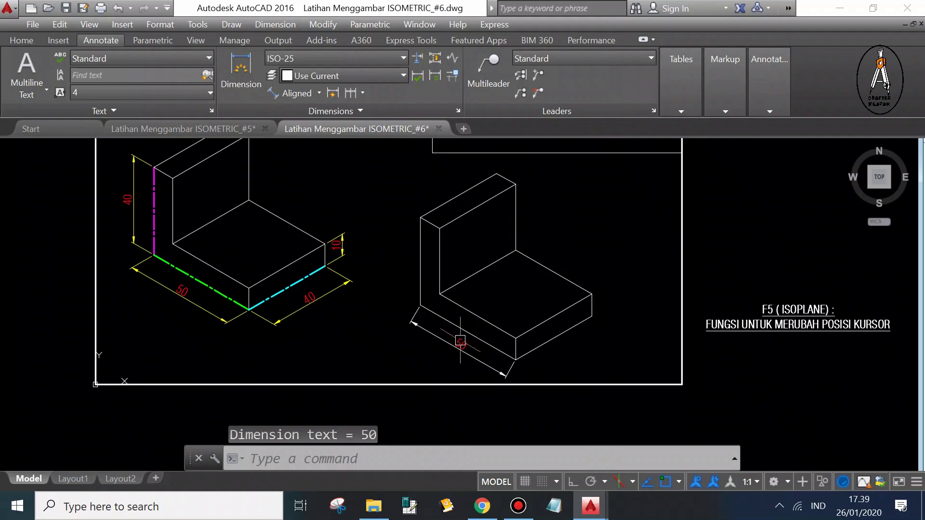
{"action": "scroll", "coordinate": [507, 361], "scroll_direction": "up", "scroll_amount": 4}
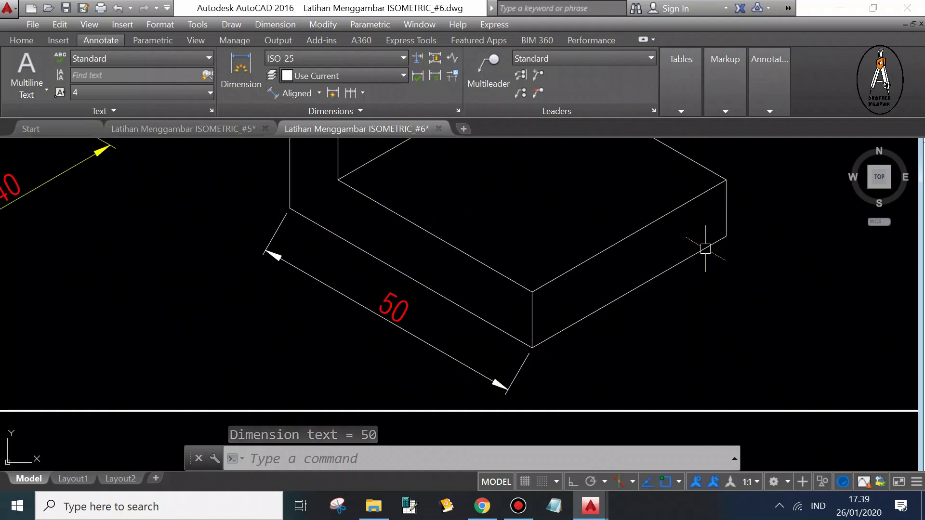
{"action": "scroll", "coordinate": [486, 347], "scroll_direction": "down", "scroll_amount": 4}
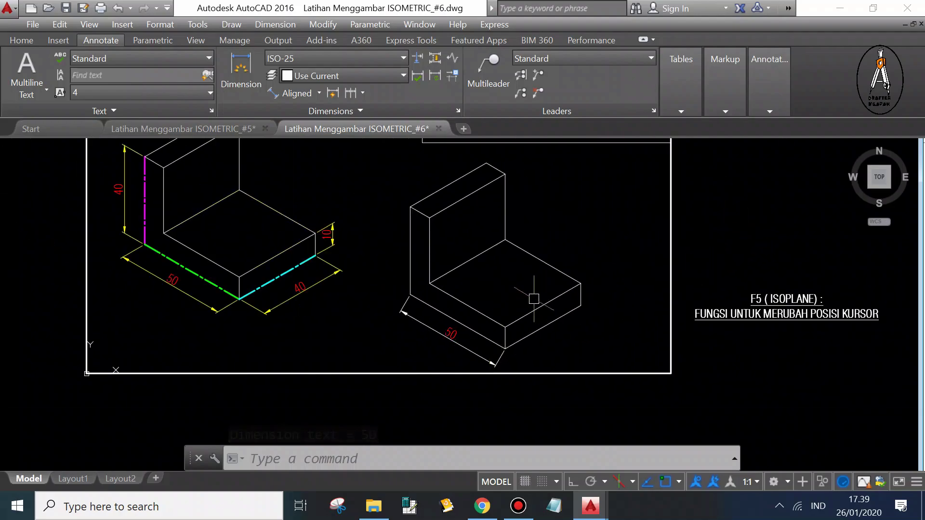
{"action": "scroll", "coordinate": [271, 280], "scroll_direction": "down", "scroll_amount": 2}
{"action": "scroll", "coordinate": [433, 207], "scroll_direction": "up", "scroll_amount": 2}
{"action": "scroll", "coordinate": [481, 184], "scroll_direction": "up", "scroll_amount": 5}
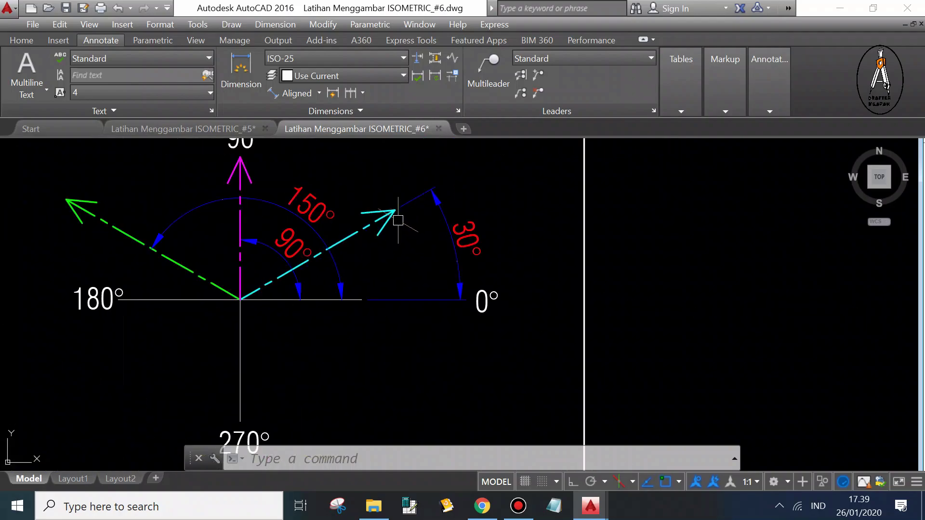
{"action": "scroll", "coordinate": [505, 189], "scroll_direction": "down", "scroll_amount": 4}
{"action": "scroll", "coordinate": [505, 189], "scroll_direction": "down", "scroll_amount": 3}
{"action": "scroll", "coordinate": [441, 323], "scroll_direction": "up", "scroll_amount": 5}
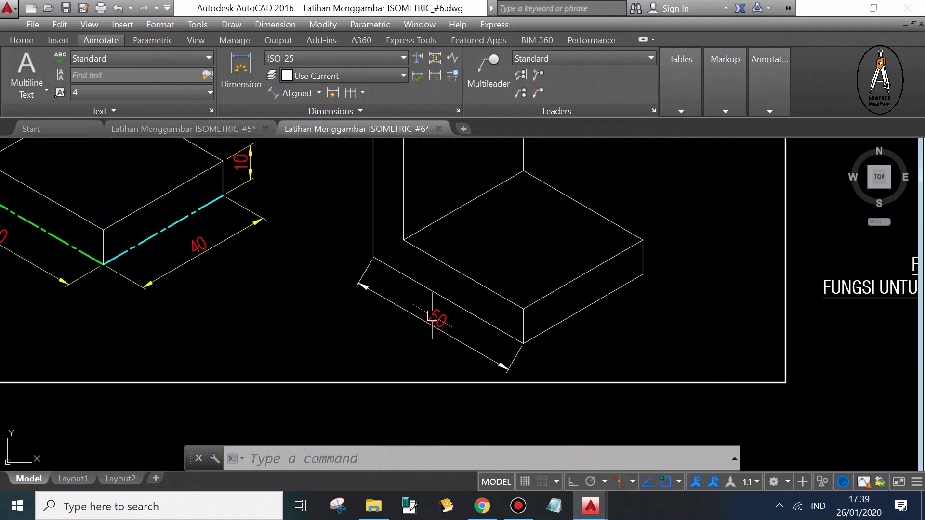
{"action": "left_click", "coordinate": [432, 316]}
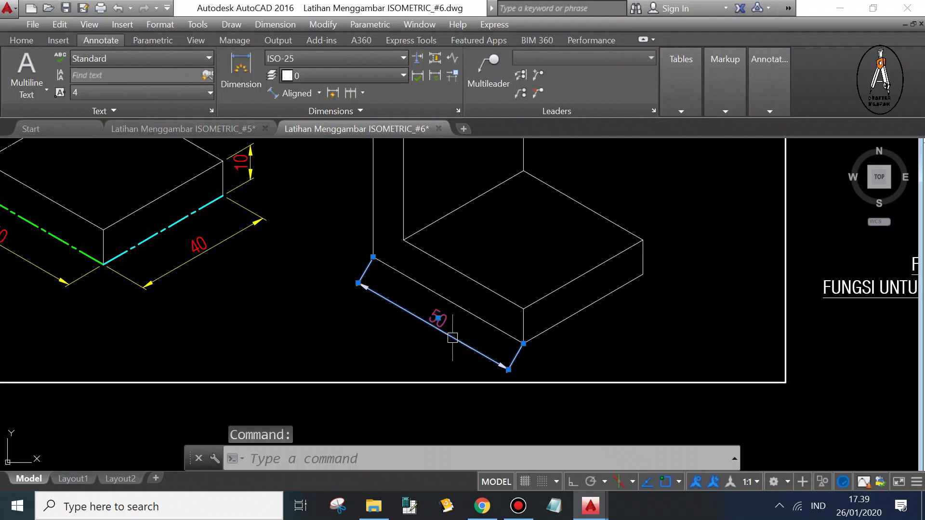
{"action": "left_click", "coordinate": [348, 112]}
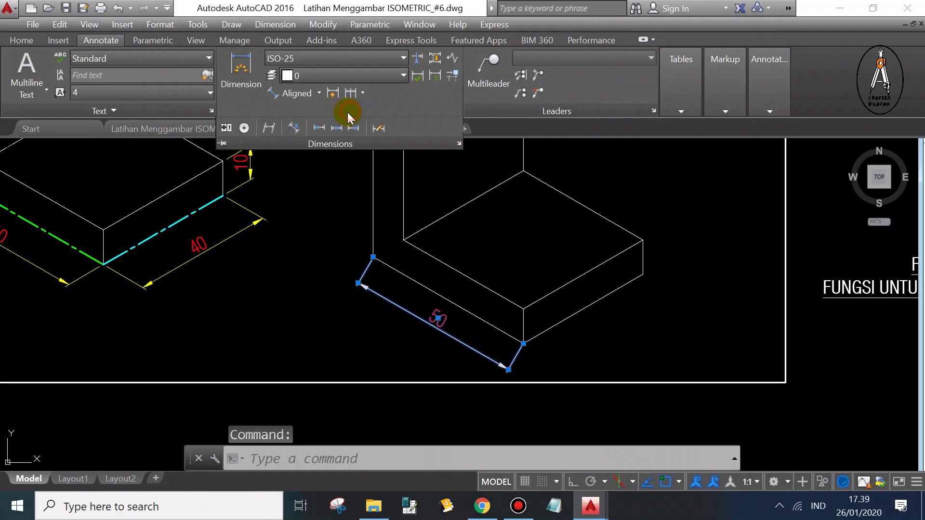
{"action": "left_click", "coordinate": [270, 129]}
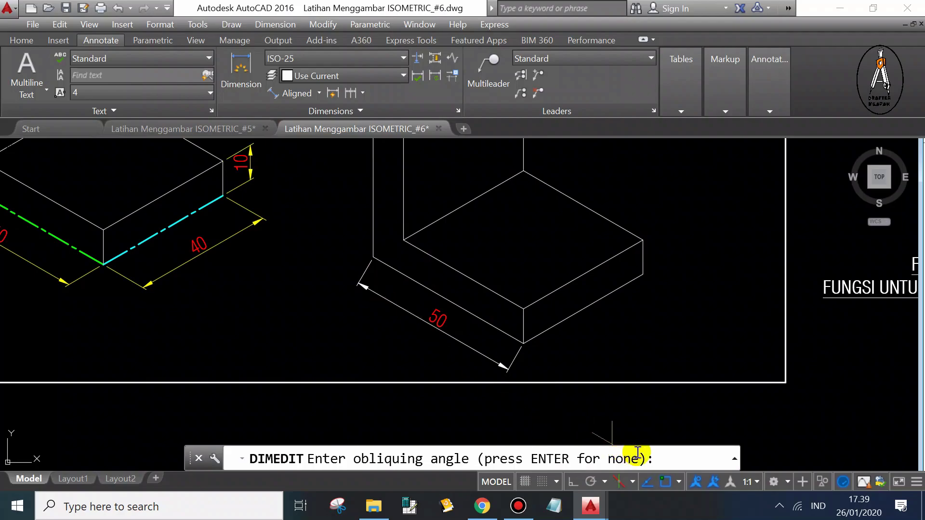
{"action": "type", "text": "30"}
{"action": "key", "text": "Return"}
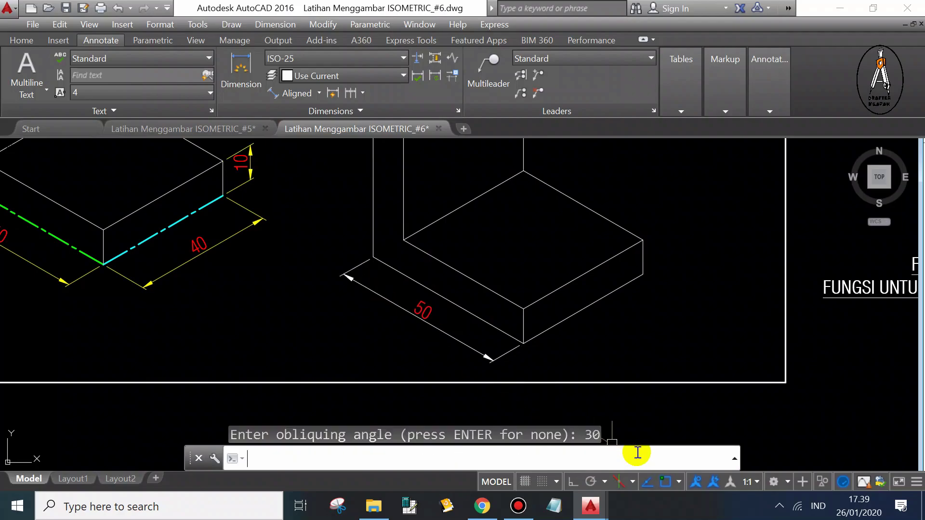
{"action": "key", "text": "Escape"}
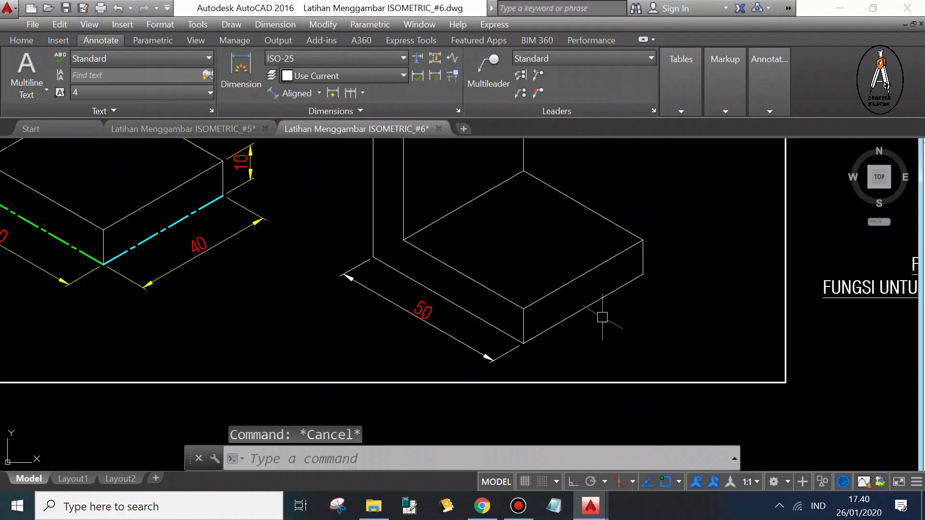
- Add a 40 aligned dimension along the right L-block's lower-right base edge
{"action": "left_click", "coordinate": [293, 93]}
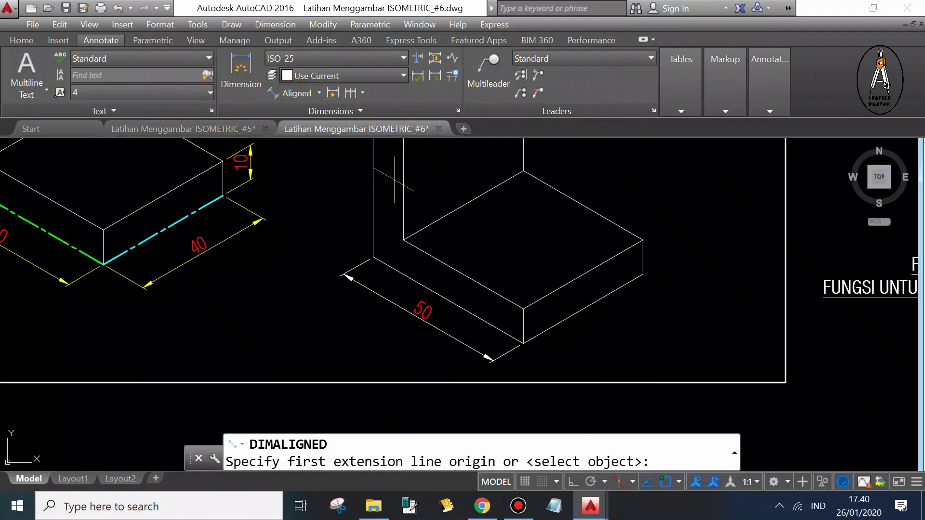
{"action": "left_click", "coordinate": [524, 343]}
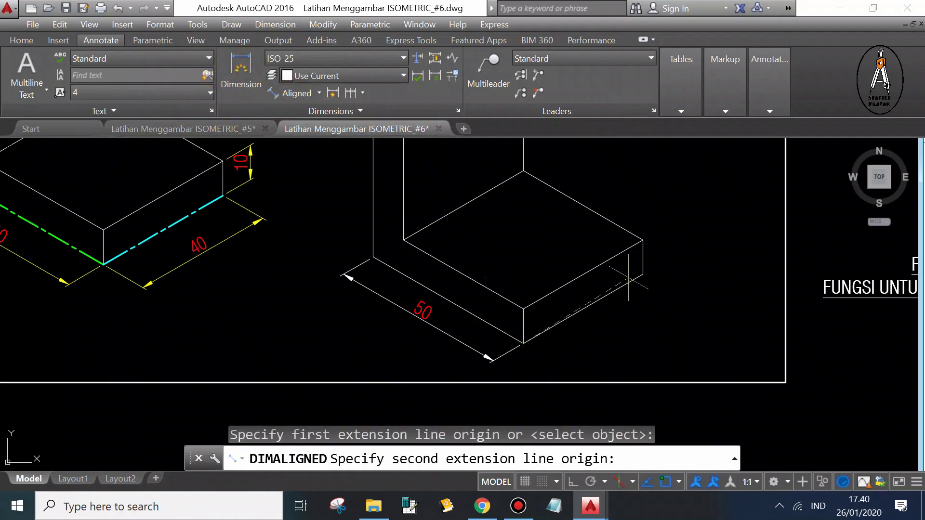
{"action": "left_click", "coordinate": [643, 275]}
{"action": "left_click", "coordinate": [623, 334]}
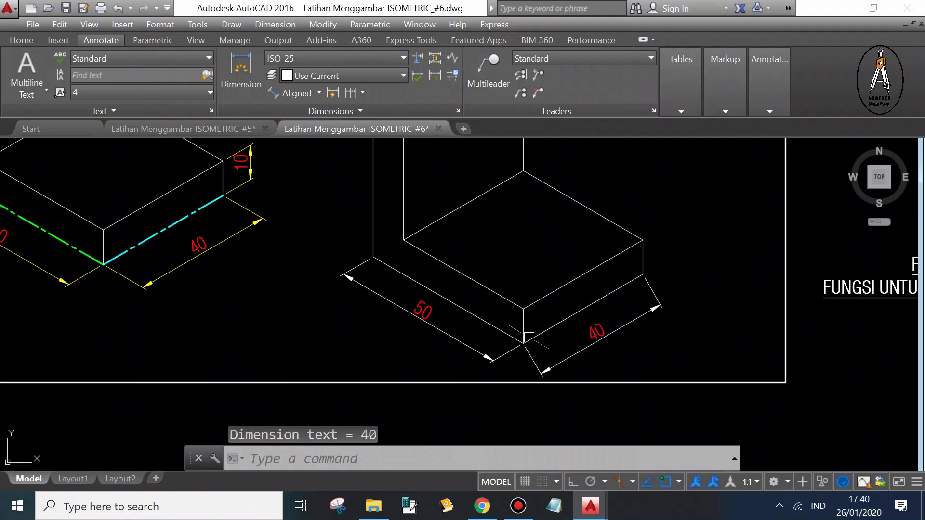
{"action": "scroll", "coordinate": [554, 341], "scroll_direction": "down", "scroll_amount": 2}
{"action": "scroll", "coordinate": [466, 226], "scroll_direction": "down", "scroll_amount": 3}
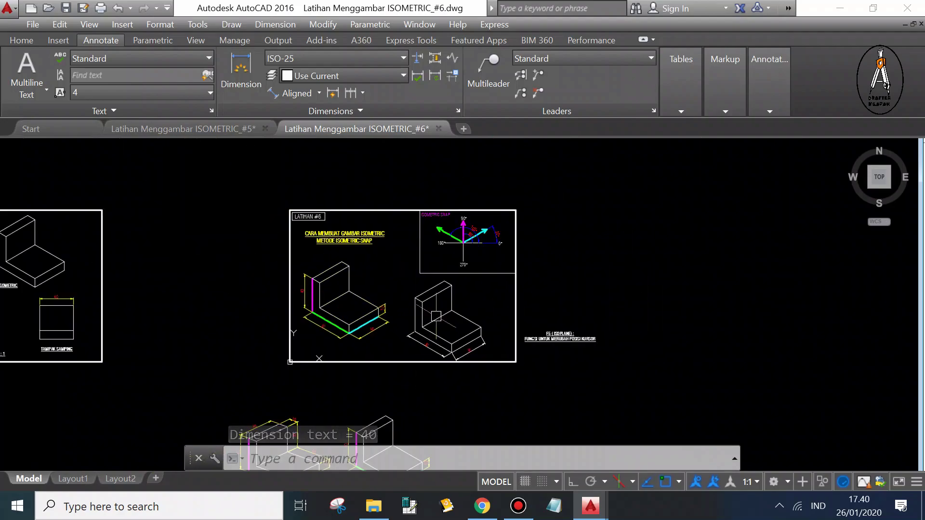
{"action": "scroll", "coordinate": [466, 226], "scroll_direction": "up", "scroll_amount": 3}
{"action": "scroll", "coordinate": [466, 226], "scroll_direction": "up", "scroll_amount": 2}
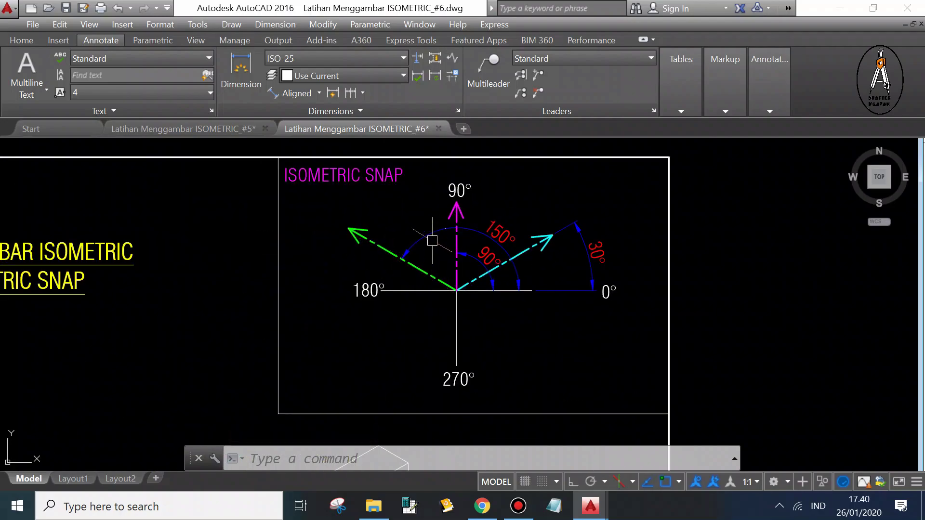
{"action": "scroll", "coordinate": [498, 229], "scroll_direction": "down", "scroll_amount": 3}
{"action": "scroll", "coordinate": [533, 295], "scroll_direction": "up", "scroll_amount": 5}
- Oblique the 40 dimension's extension lines to 150 degrees
{"action": "left_click", "coordinate": [561, 289]}
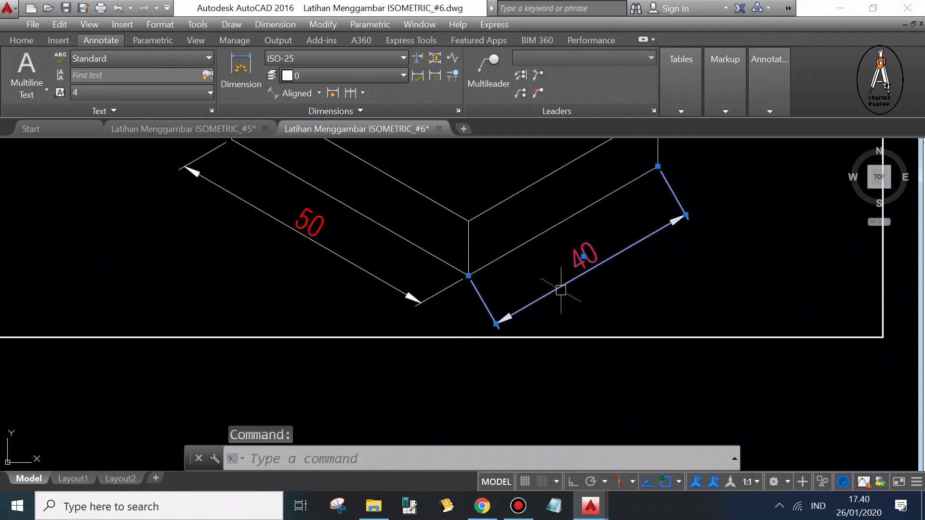
{"action": "left_click", "coordinate": [311, 115]}
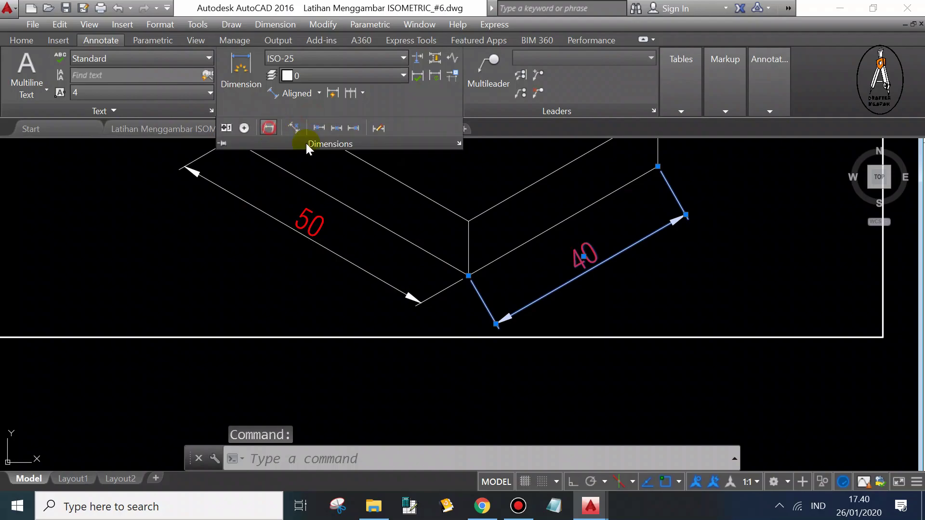
{"action": "left_click", "coordinate": [294, 128]}
{"action": "type", "text": "150"}
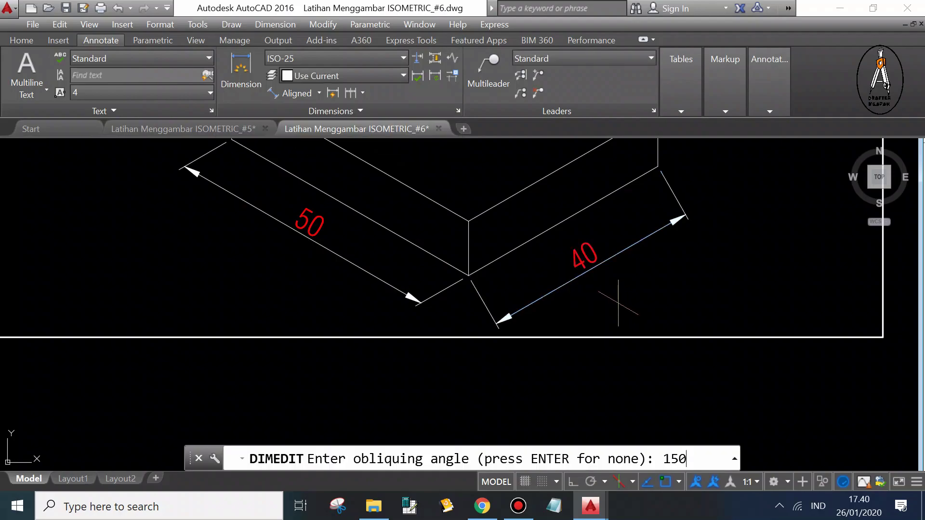
{"action": "key", "text": "Return"}
{"action": "key", "text": "Escape"}
{"action": "scroll", "coordinate": [574, 355], "scroll_direction": "down", "scroll_amount": 3}
{"action": "scroll", "coordinate": [457, 207], "scroll_direction": "up", "scroll_amount": 3}
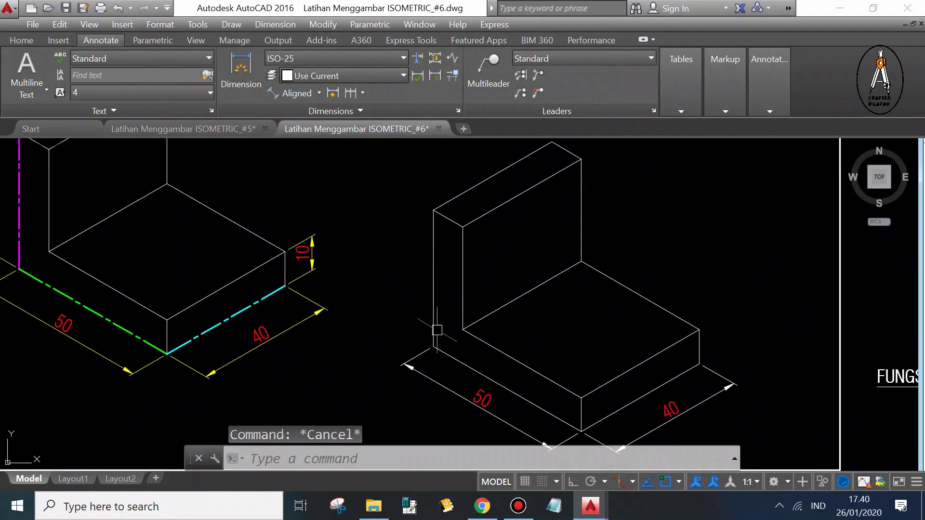
- Add a 40 aligned height dimension along the right L-block's back vertical edge
{"action": "left_click", "coordinate": [293, 93]}
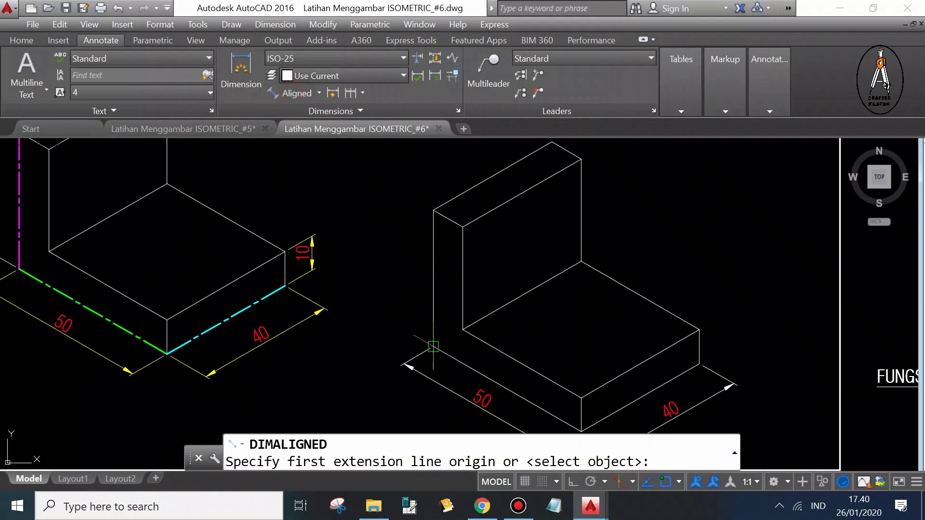
{"action": "left_click", "coordinate": [433, 346]}
{"action": "left_click", "coordinate": [433, 210]}
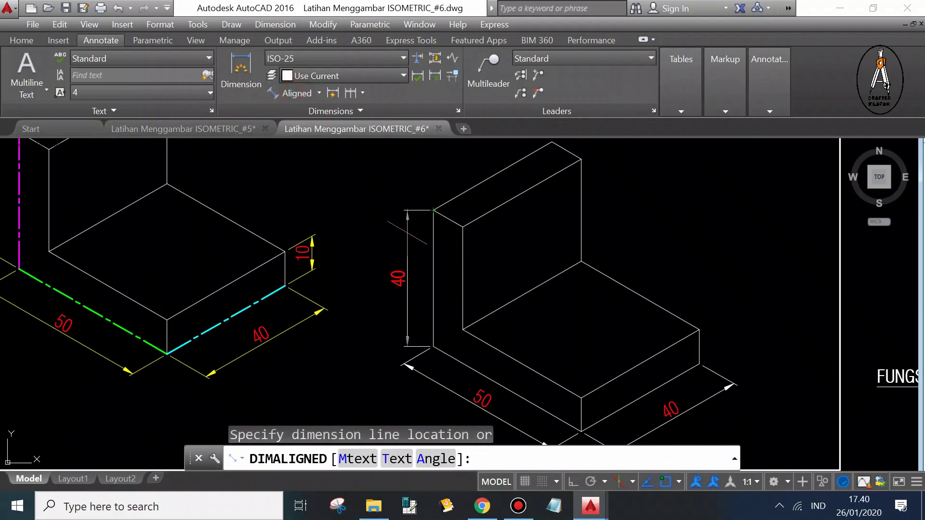
{"action": "left_click", "coordinate": [407, 234]}
- Oblique the new 40 height dimension to 150 degrees
{"action": "left_click", "coordinate": [408, 289]}
{"action": "scroll", "coordinate": [424, 347], "scroll_direction": "down", "scroll_amount": 3}
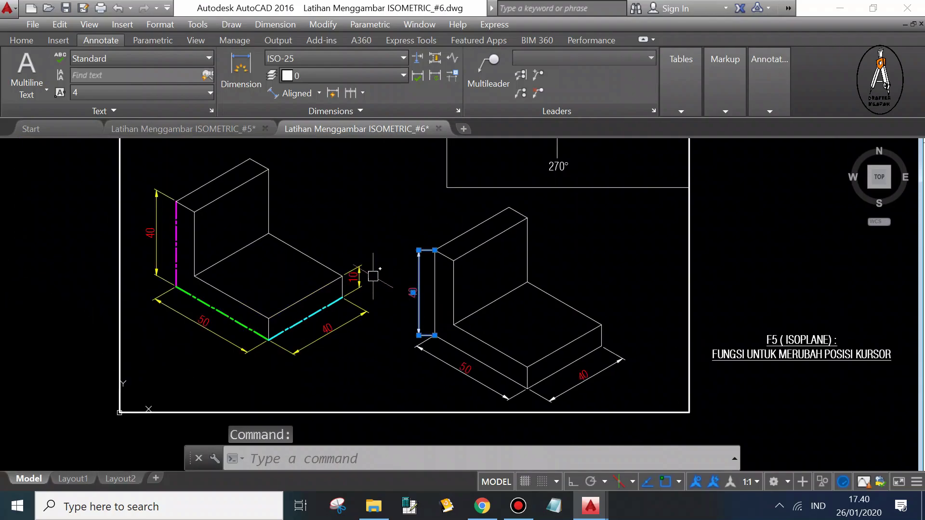
{"action": "scroll", "coordinate": [472, 384], "scroll_direction": "up", "scroll_amount": 3}
{"action": "scroll", "coordinate": [487, 377], "scroll_direction": "down", "scroll_amount": 2}
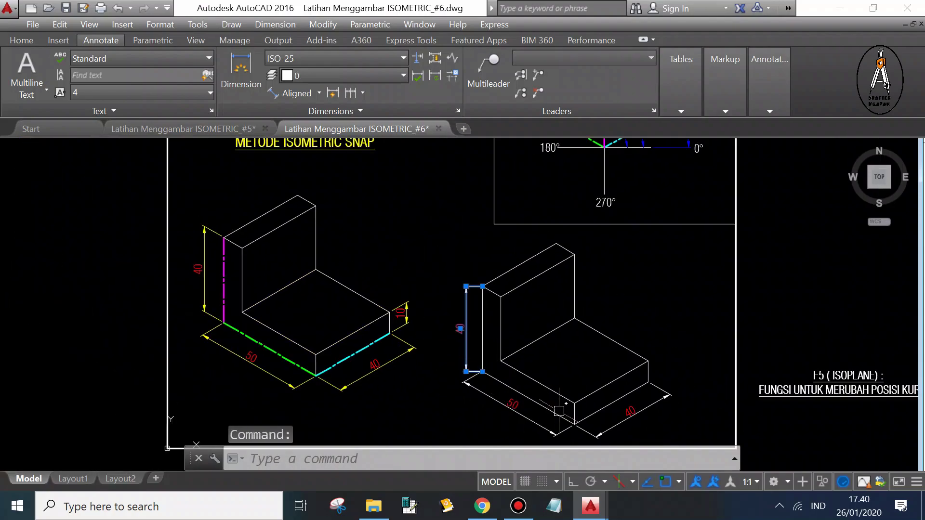
{"action": "left_click", "coordinate": [325, 111]}
{"action": "left_click", "coordinate": [268, 127]}
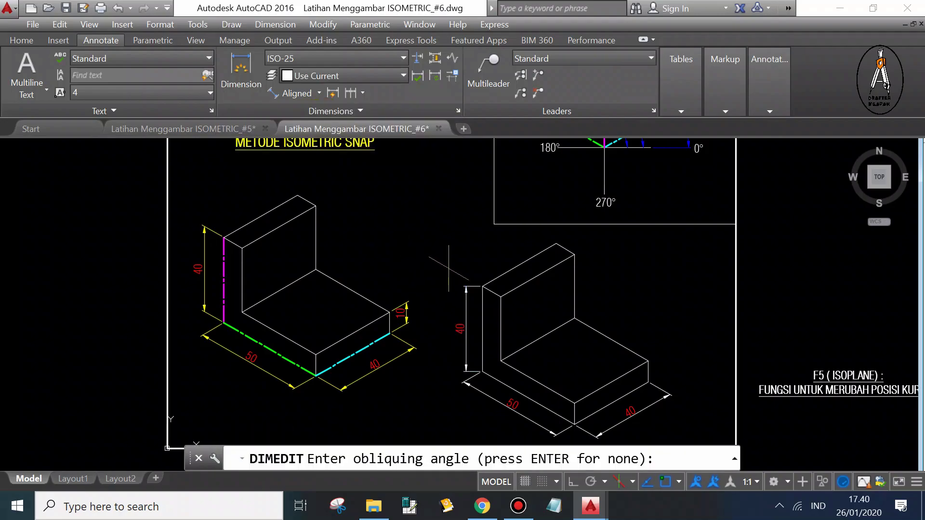
{"action": "type", "text": "150"}
{"action": "key", "text": "Escape"}
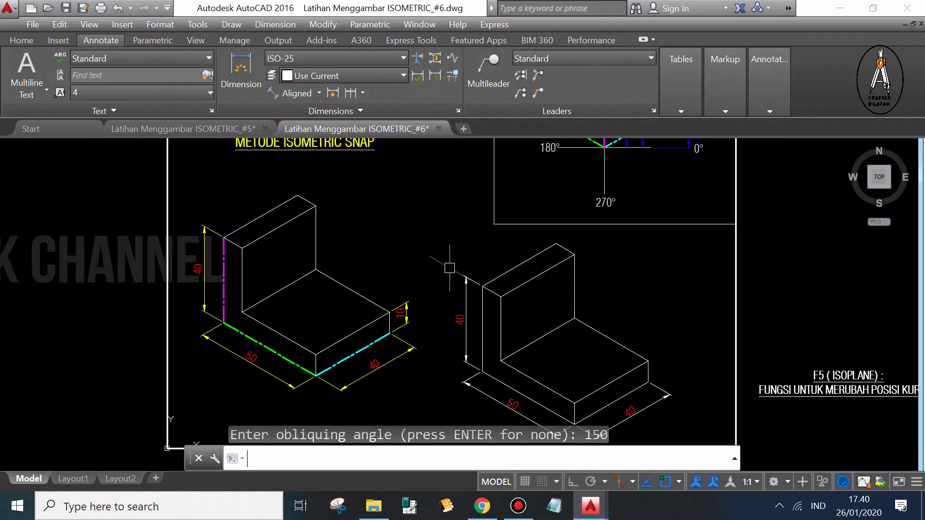
{"action": "scroll", "coordinate": [449, 268], "scroll_direction": "down", "scroll_amount": 2}
{"action": "scroll", "coordinate": [482, 341], "scroll_direction": "up", "scroll_amount": 2}
- Use Match Properties to copy the left block's yellow 50 dimension style onto the right L-block's three dimensions
{"action": "left_click", "coordinate": [23, 40]}
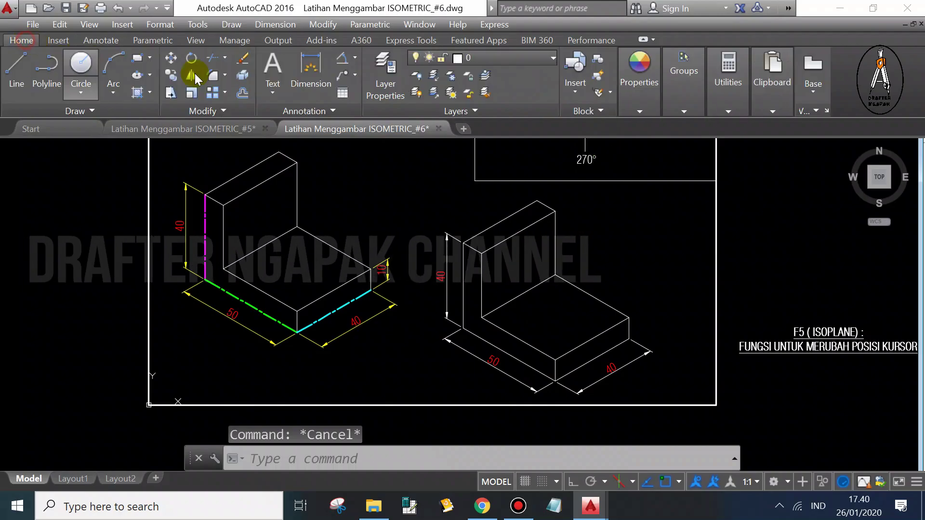
{"action": "left_click", "coordinate": [649, 88]}
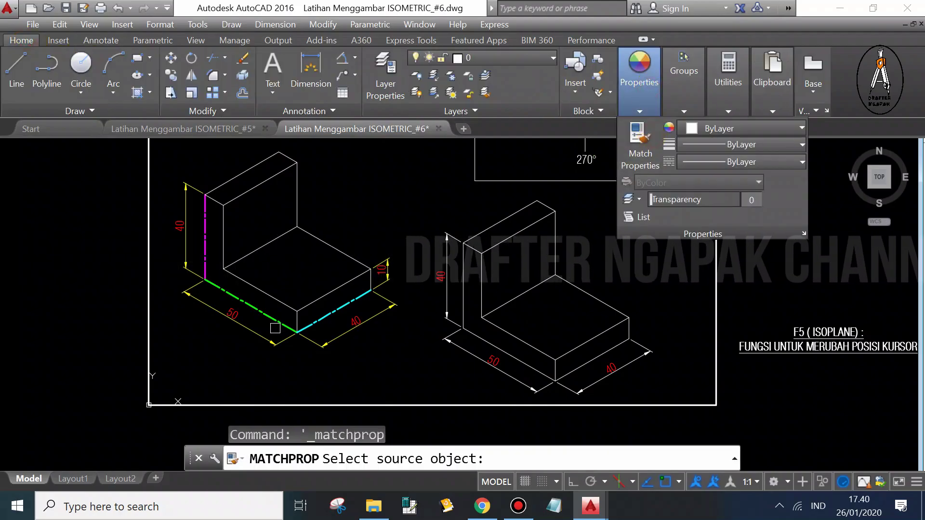
{"action": "left_click", "coordinate": [241, 325]}
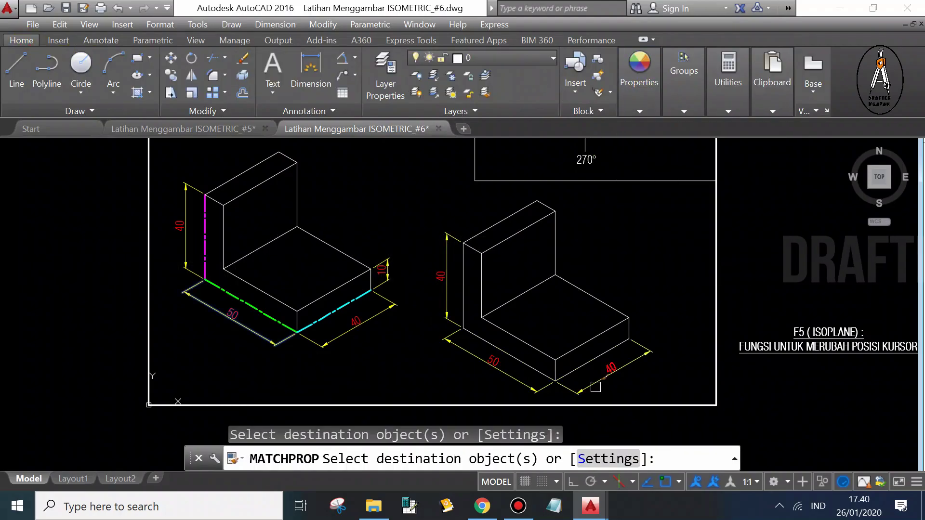
{"action": "key", "text": "Return"}
{"action": "scroll", "coordinate": [480, 281], "scroll_direction": "down", "scroll_amount": 3}
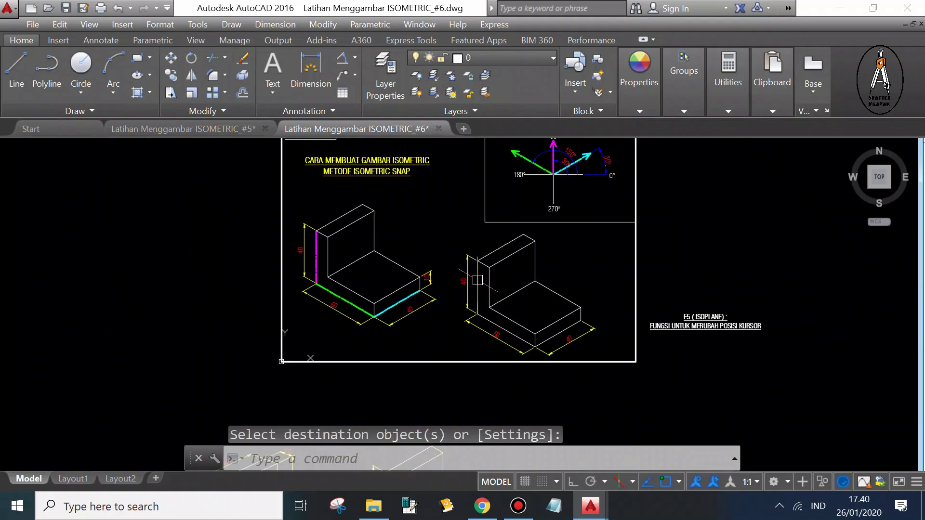
{"action": "middle_click_drag", "start_coordinate": [454, 258], "coordinate": [472, 297]}
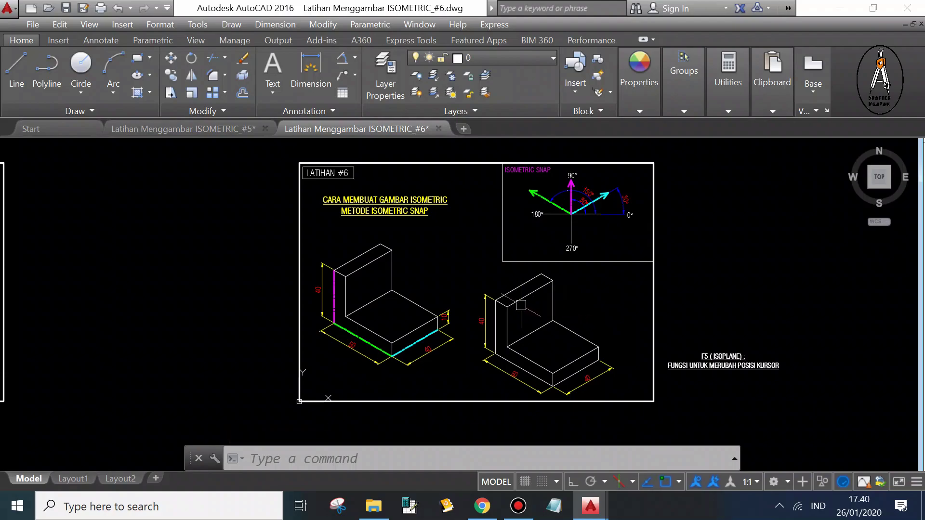
{"action": "middle_click_drag", "start_coordinate": [430, 281], "coordinate": [428, 283]}
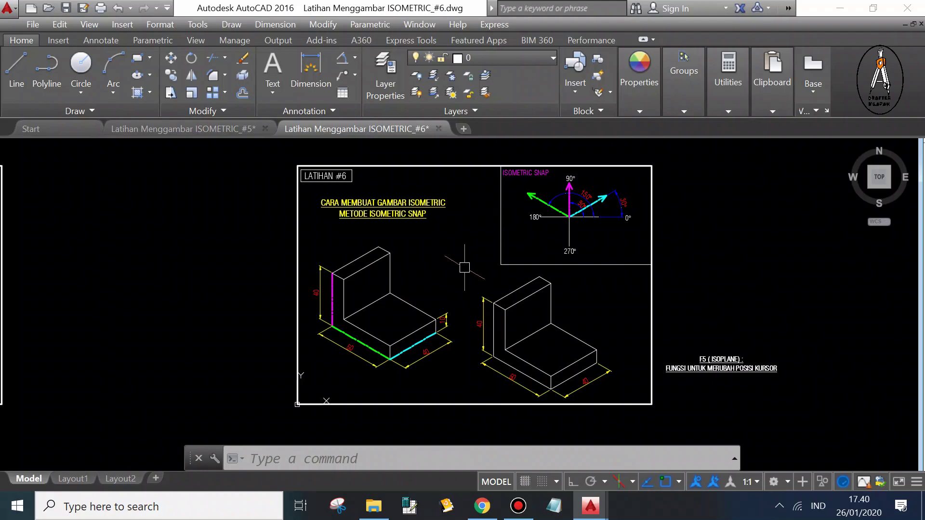
{"action": "scroll", "coordinate": [482, 233], "scroll_direction": "down", "scroll_amount": 4}
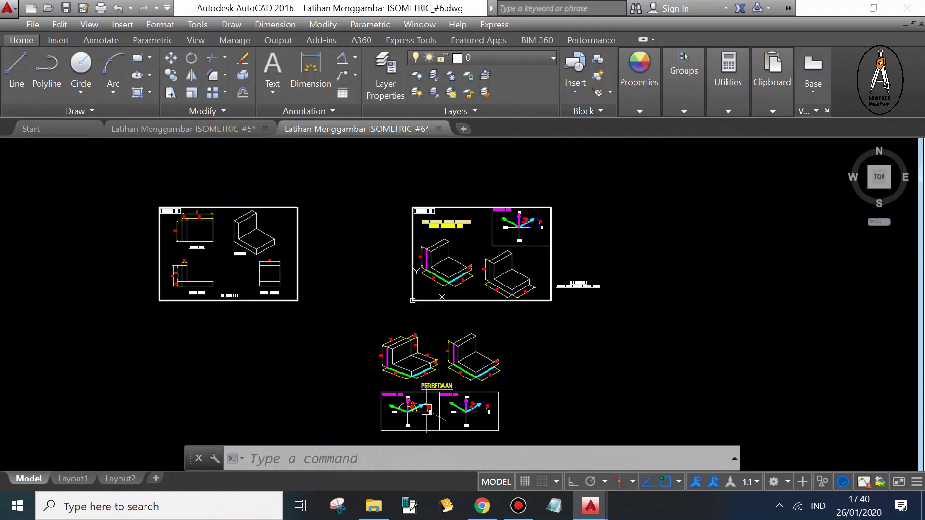
{"action": "scroll", "coordinate": [424, 418], "scroll_direction": "up", "scroll_amount": 5}
{"action": "middle_click_drag", "start_coordinate": [405, 333], "coordinate": [346, 268]}
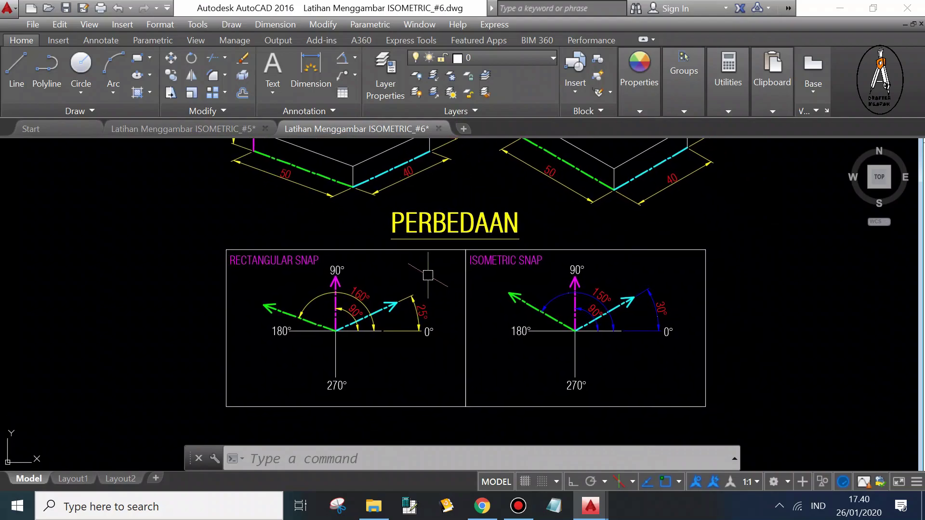
{"action": "scroll", "coordinate": [513, 270], "scroll_direction": "up", "scroll_amount": 2}
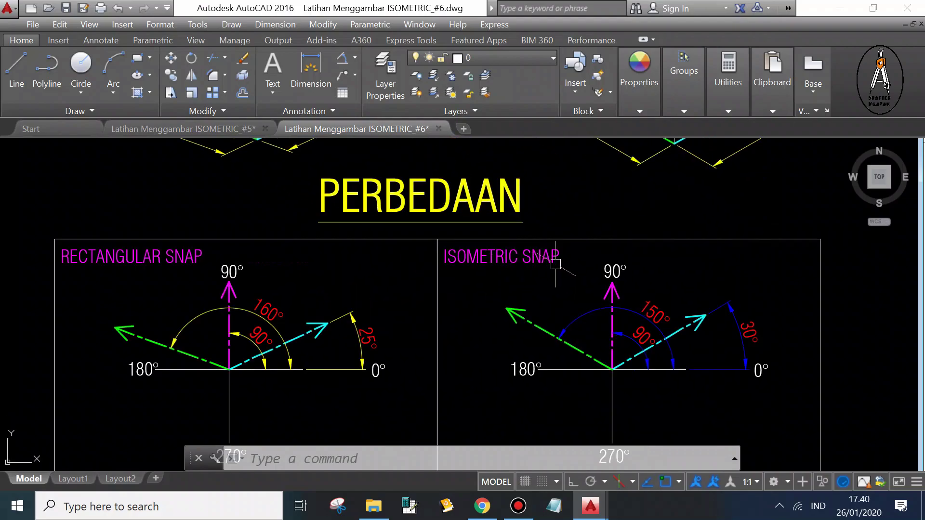
{"action": "scroll", "coordinate": [578, 308], "scroll_direction": "down", "scroll_amount": 6}
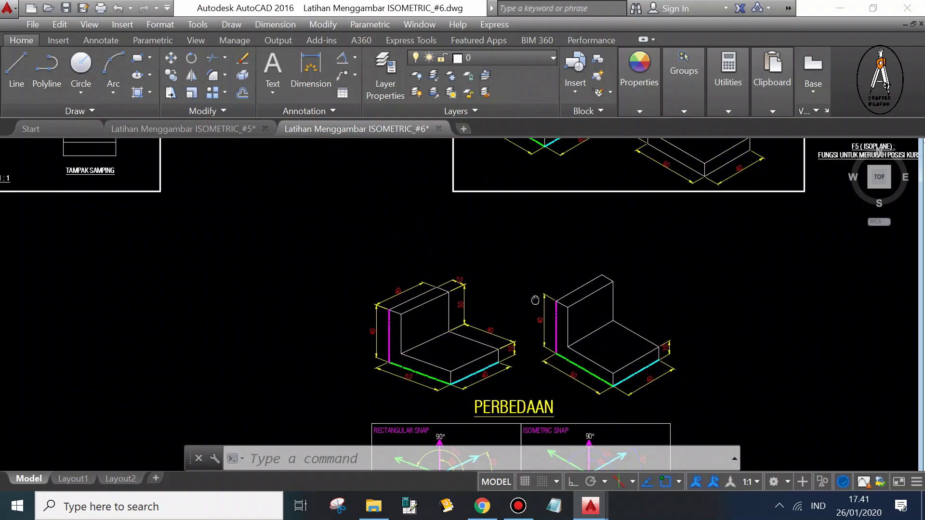
{"action": "middle_click_drag", "start_coordinate": [555, 237], "coordinate": [487, 351]}
{"action": "scroll", "coordinate": [487, 352], "scroll_direction": "up", "scroll_amount": 3}
{"action": "mouse_move", "coordinate": [478, 174]}
{"action": "middle_mouse_down"}
{"action": "mouse_move", "coordinate": [478, 242]}
{"action": "mouse_move", "coordinate": [466, 260]}
{"action": "middle_mouse_up"}
{"action": "scroll", "coordinate": [466, 268], "scroll_direction": "up", "scroll_amount": 2}
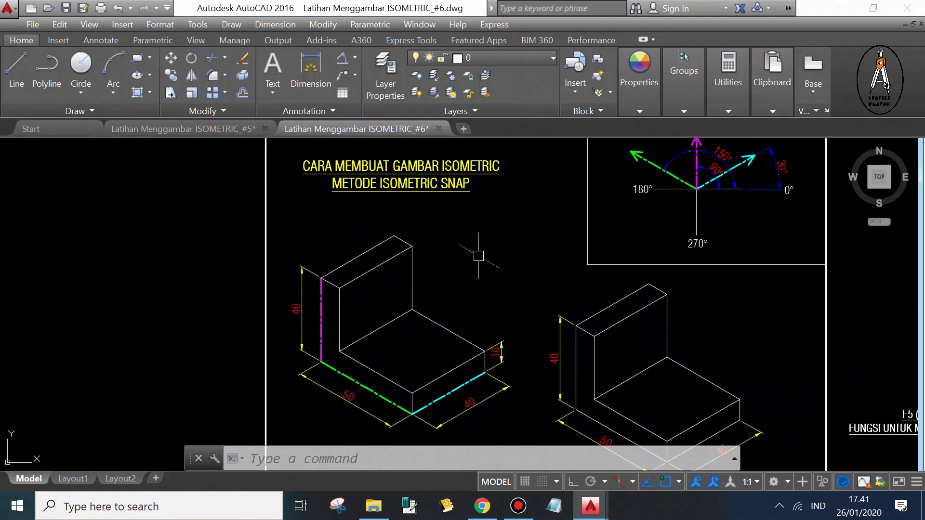
{"action": "scroll", "coordinate": [477, 263], "scroll_direction": "down", "scroll_amount": 2}
{"action": "scroll", "coordinate": [506, 282], "scroll_direction": "up", "scroll_amount": 2}
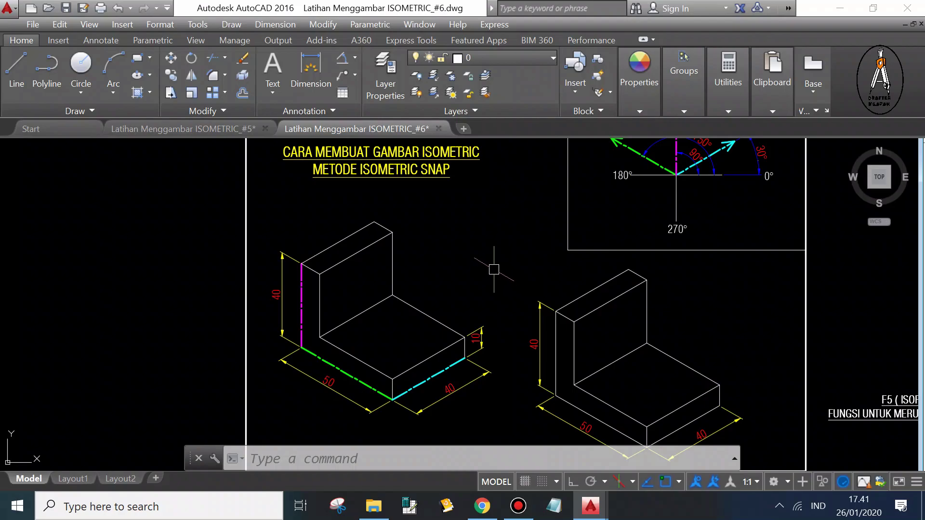
{"action": "scroll", "coordinate": [494, 269], "scroll_direction": "down", "scroll_amount": 2}
{"action": "scroll", "coordinate": [477, 311], "scroll_direction": "up", "scroll_amount": 2}
{"action": "middle_click_drag", "start_coordinate": [505, 252], "coordinate": [505, 260]}
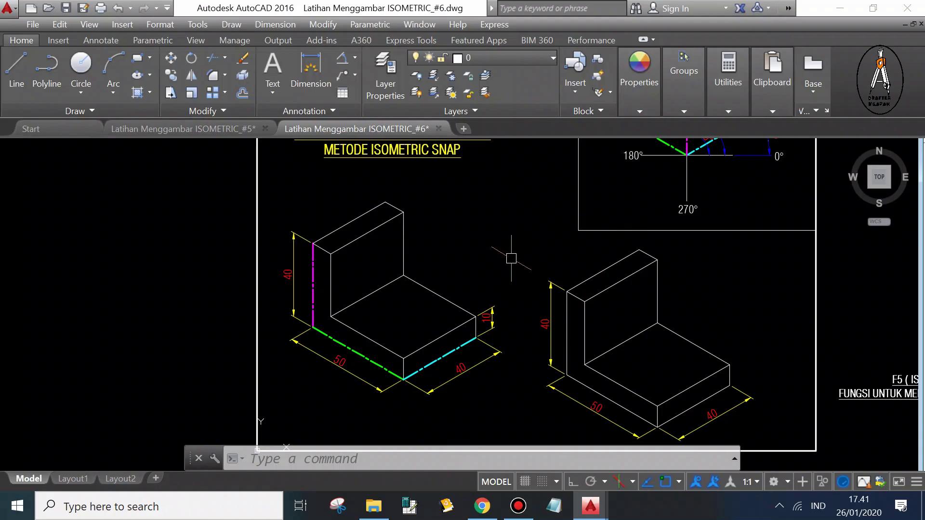
{"action": "middle_click_drag", "start_coordinate": [512, 259], "coordinate": [513, 248]}
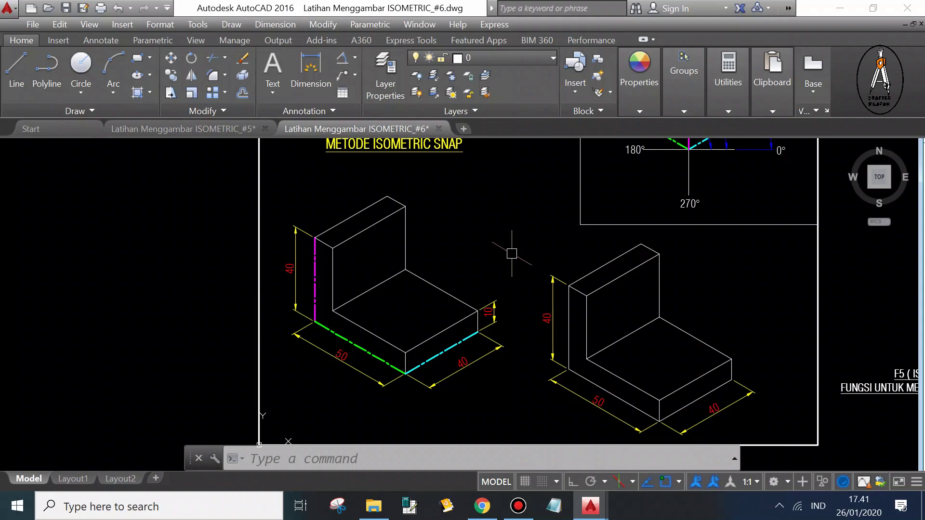
{"action": "scroll", "coordinate": [485, 245], "scroll_direction": "down", "scroll_amount": 2}
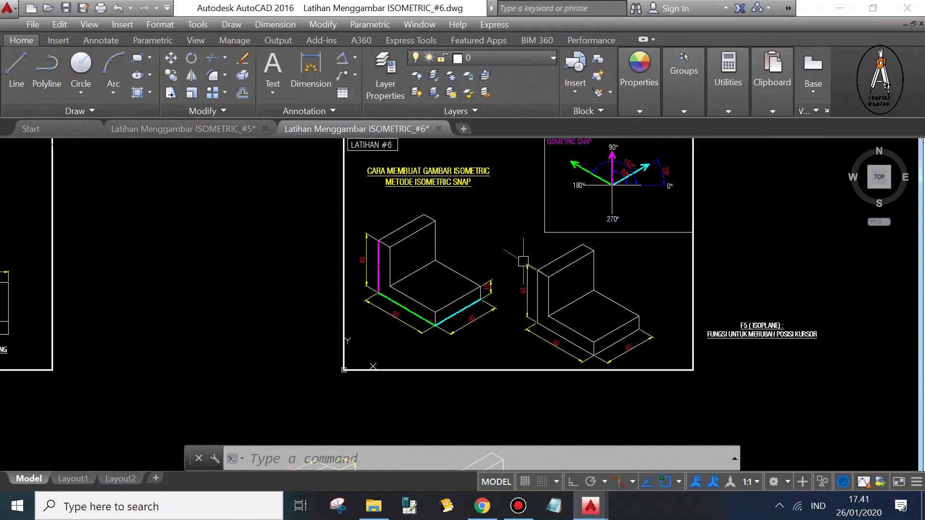
{"action": "scroll", "coordinate": [521, 258], "scroll_direction": "up", "scroll_amount": 2}
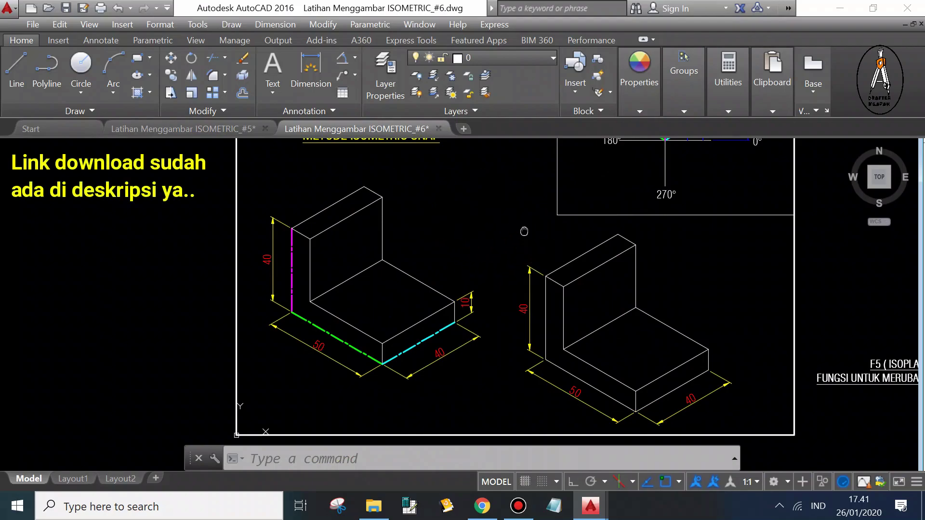
{"action": "middle_click_drag", "start_coordinate": [524, 231], "coordinate": [470, 235]}
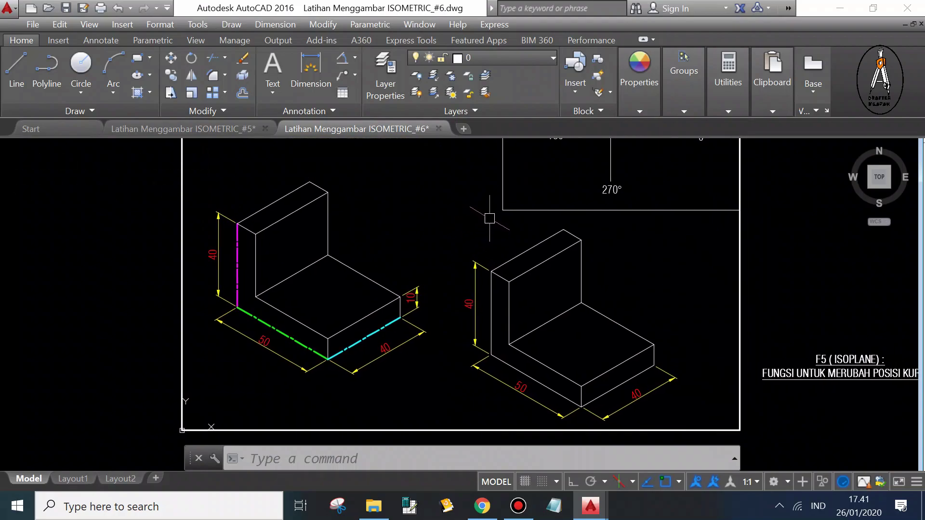
{"action": "scroll", "coordinate": [490, 218], "scroll_direction": "down", "scroll_amount": 1}
{"action": "scroll", "coordinate": [496, 212], "scroll_direction": "down", "scroll_amount": 1}
{"action": "scroll", "coordinate": [504, 204], "scroll_direction": "down", "scroll_amount": 1}
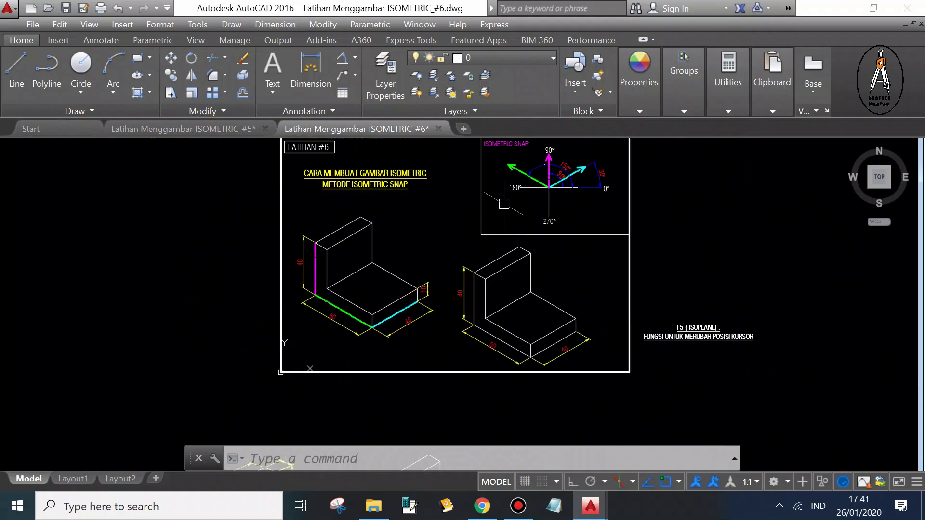
{"action": "middle_click_drag", "start_coordinate": [504, 204], "coordinate": [467, 253]}
{"action": "scroll", "coordinate": [442, 266], "scroll_direction": "up", "scroll_amount": 2}
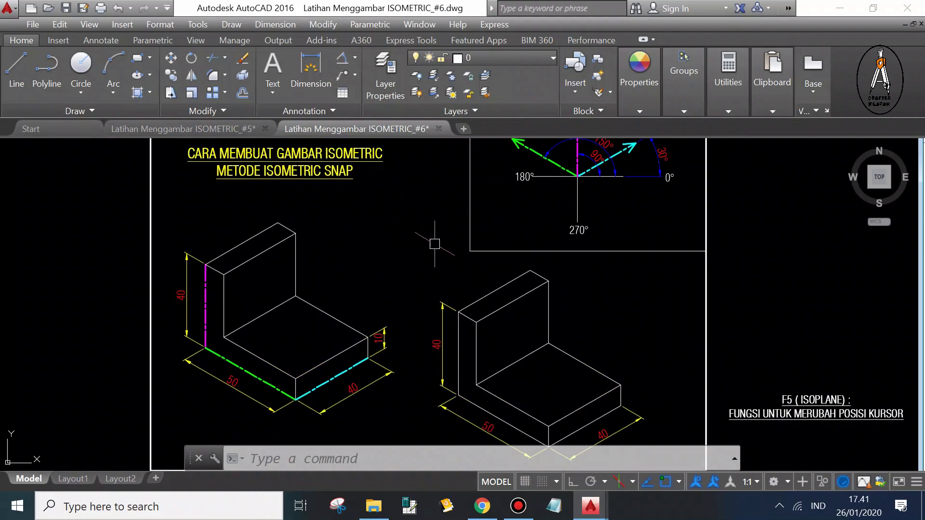